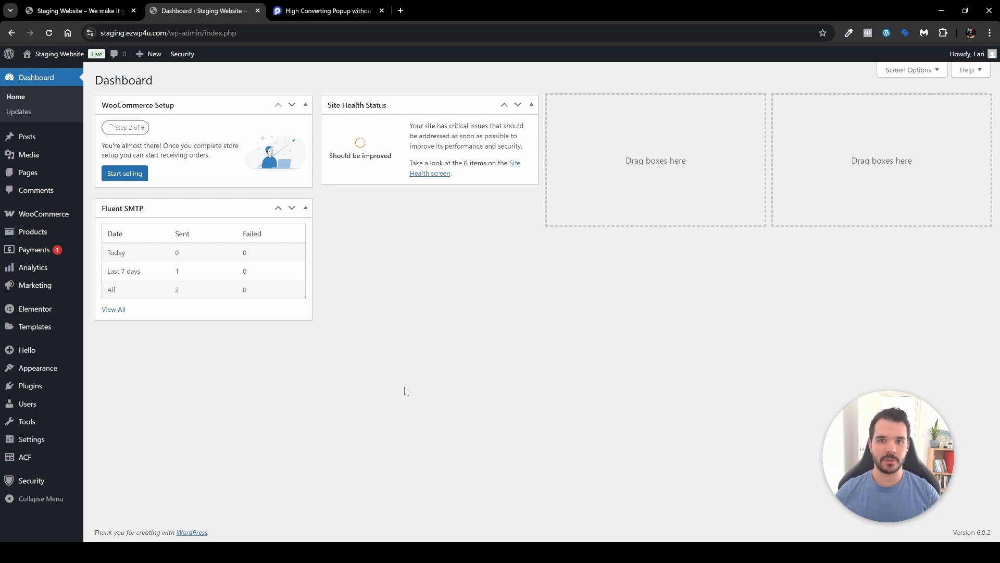
# Step: Search the plugin directory for popupkit and activate the XpeedStudio popup builder plugin
pyautogui.moveTo(45, 386)
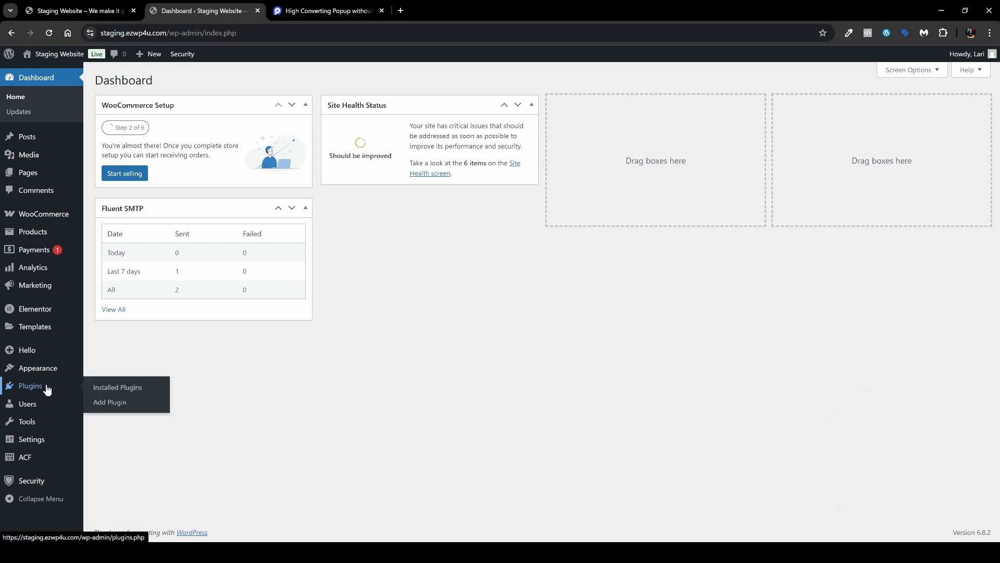
pyautogui.click(99, 407)
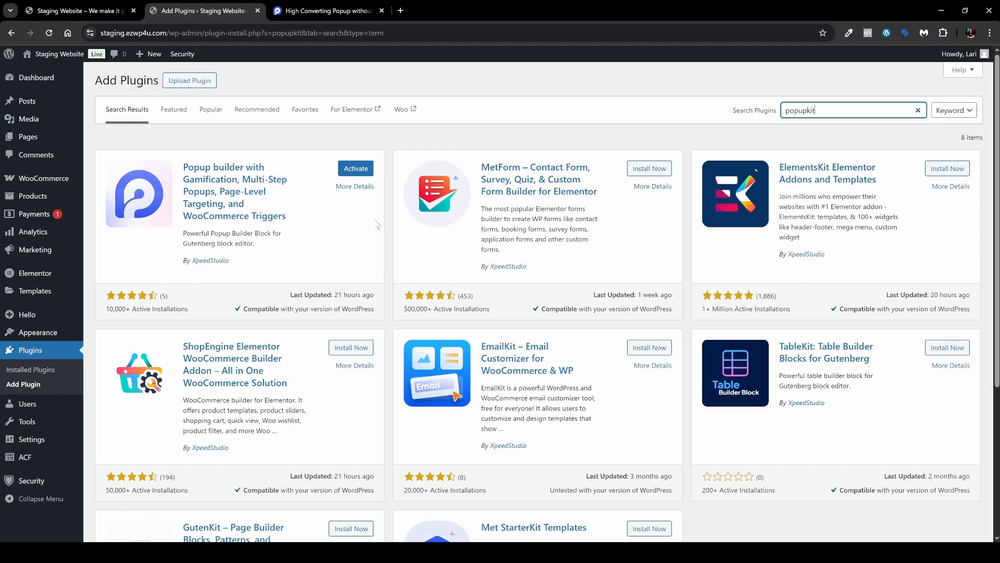
pyautogui.click(356, 168)
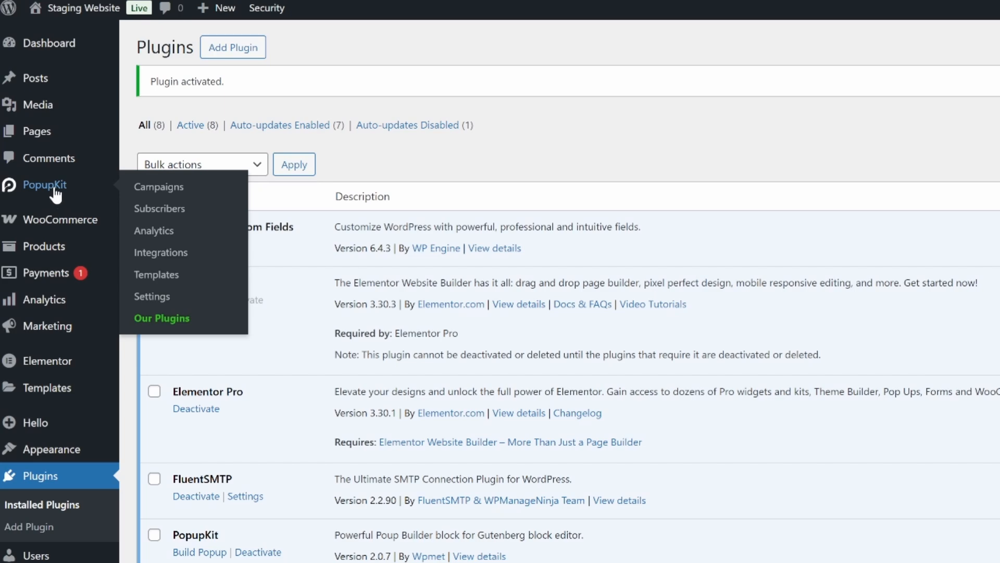
# Step: Open PopupKit's Campaigns page and examine its search field, campaign status filter and items-per-page options
pyautogui.click(52, 186)
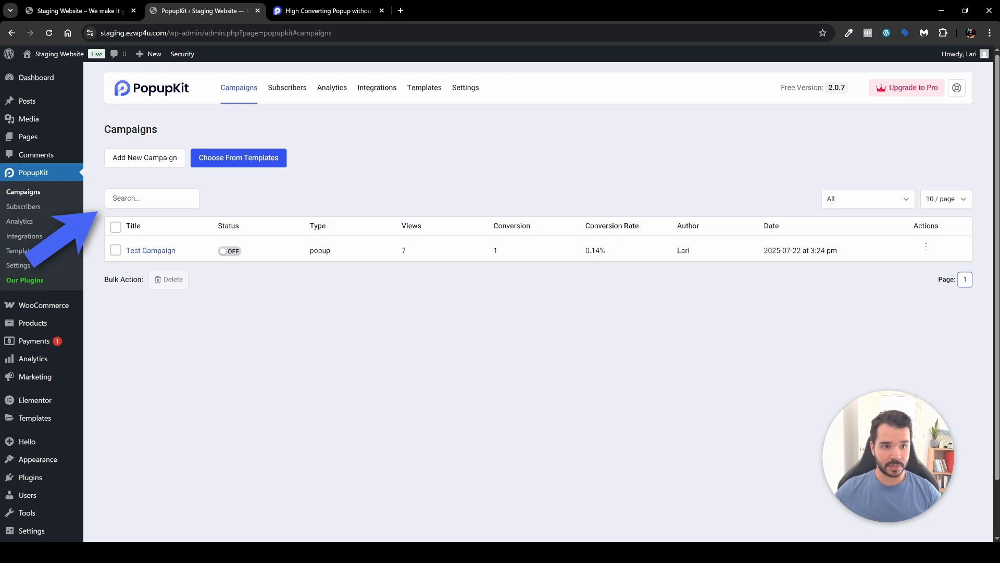
pyautogui.click(151, 198)
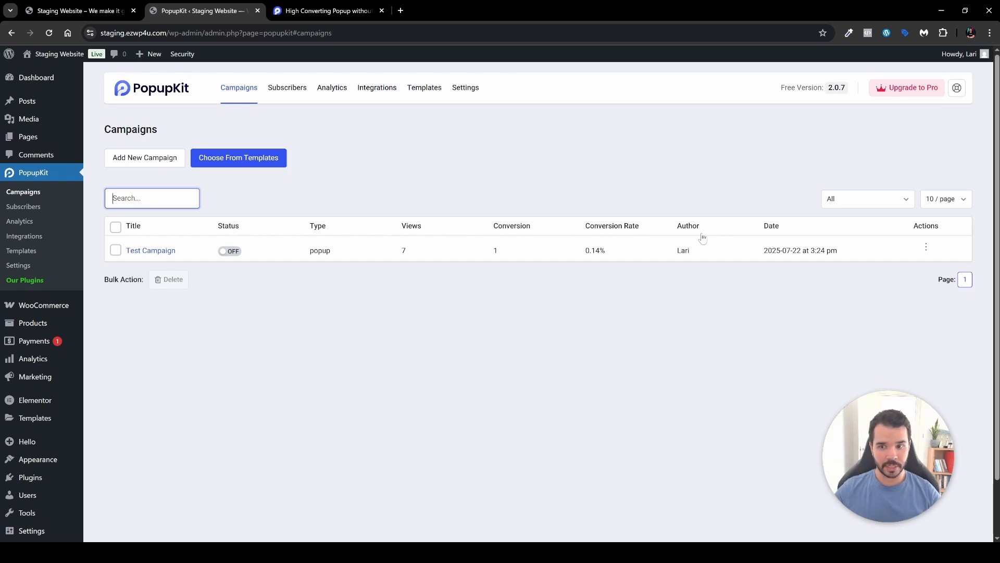
pyautogui.click(775, 208)
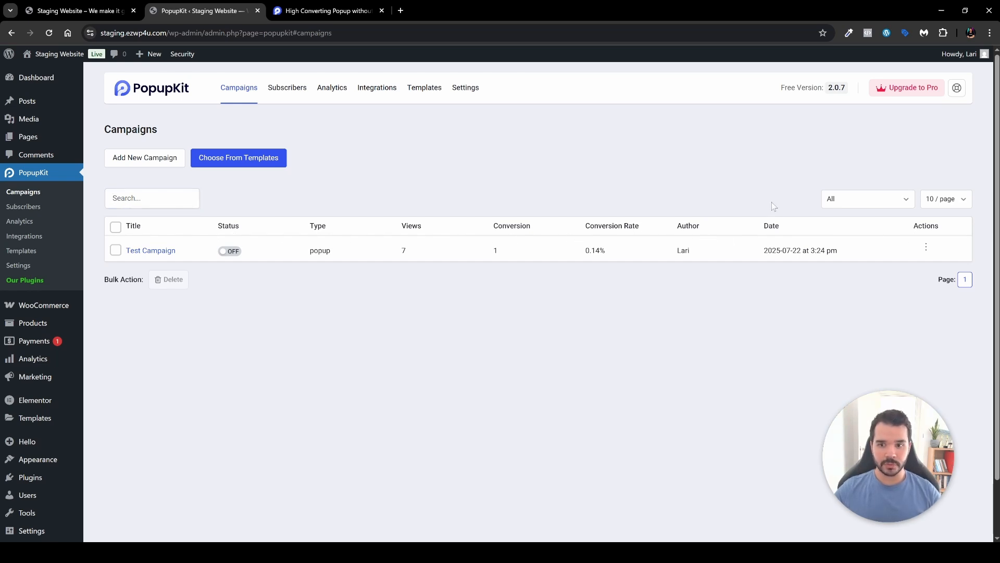
pyautogui.click(889, 207)
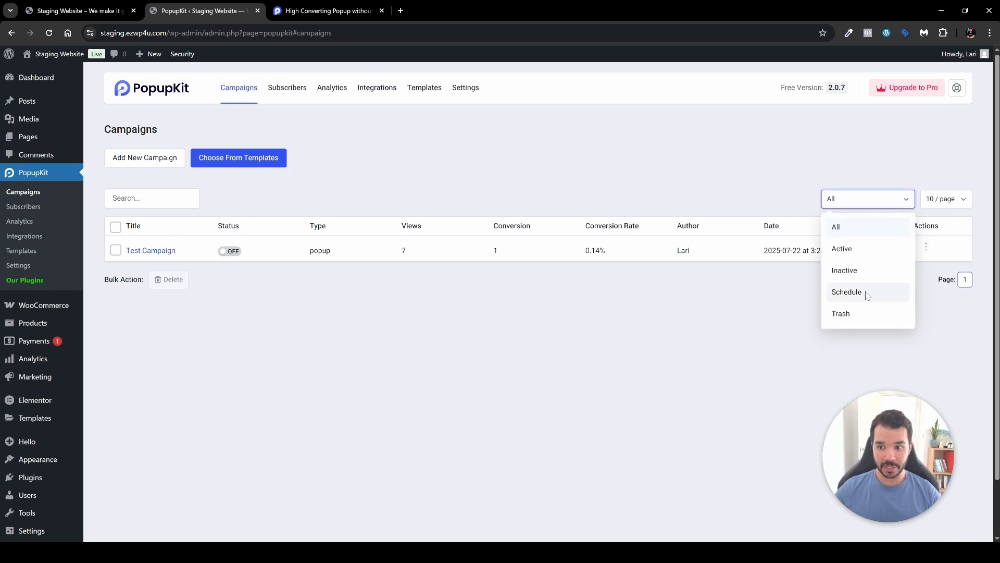
pyautogui.click(784, 187)
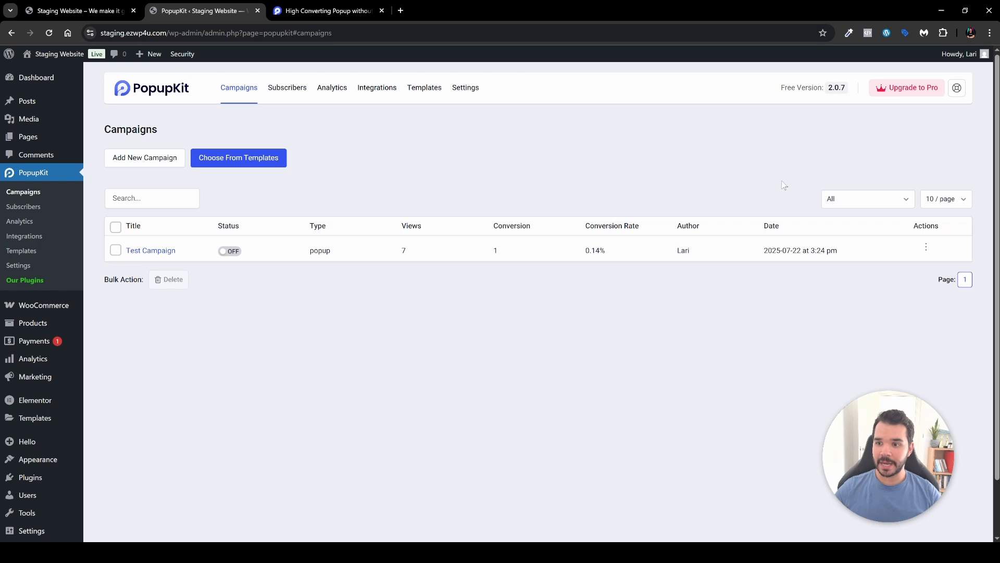
pyautogui.click(964, 202)
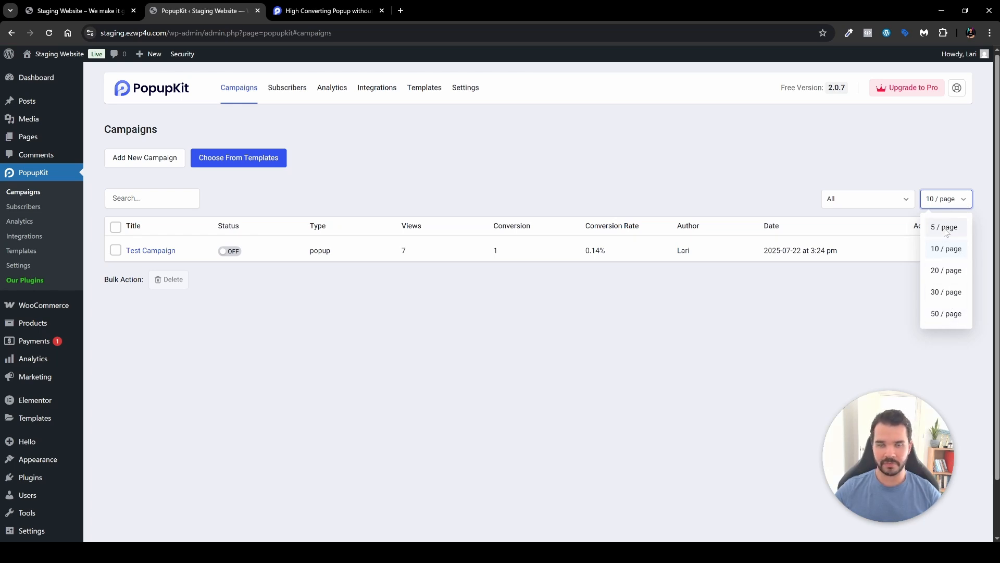
pyautogui.click(791, 165)
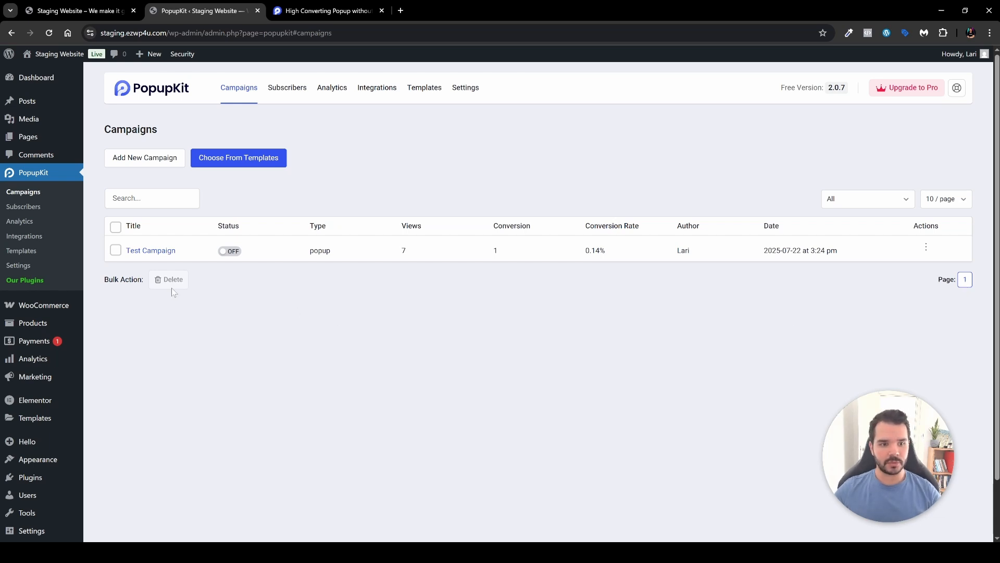
# Step: Check the bulk delete option for Test Campaign, keep the campaign, and switch its status on
pyautogui.click(116, 251)
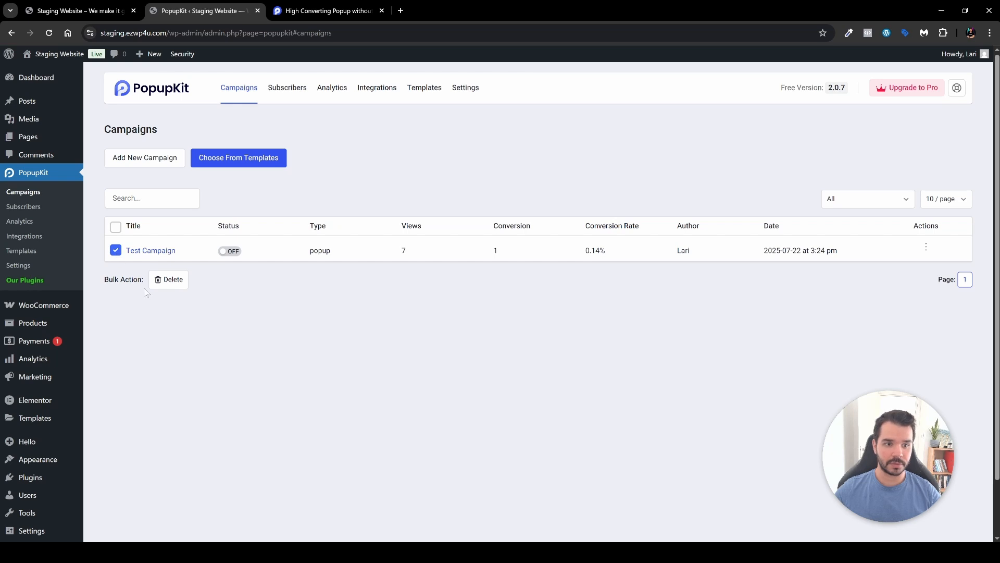
pyautogui.click(167, 280)
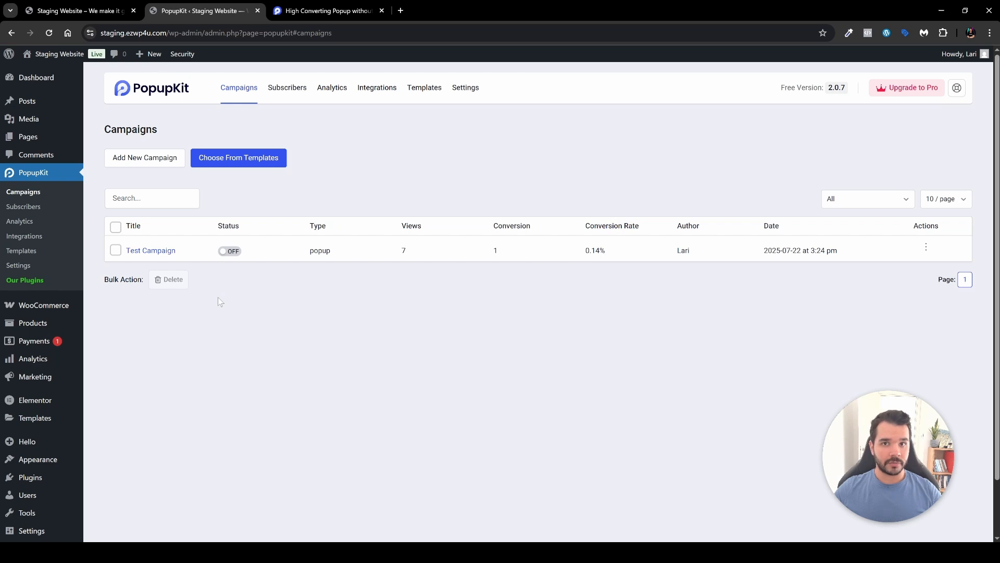
pyautogui.click(229, 253)
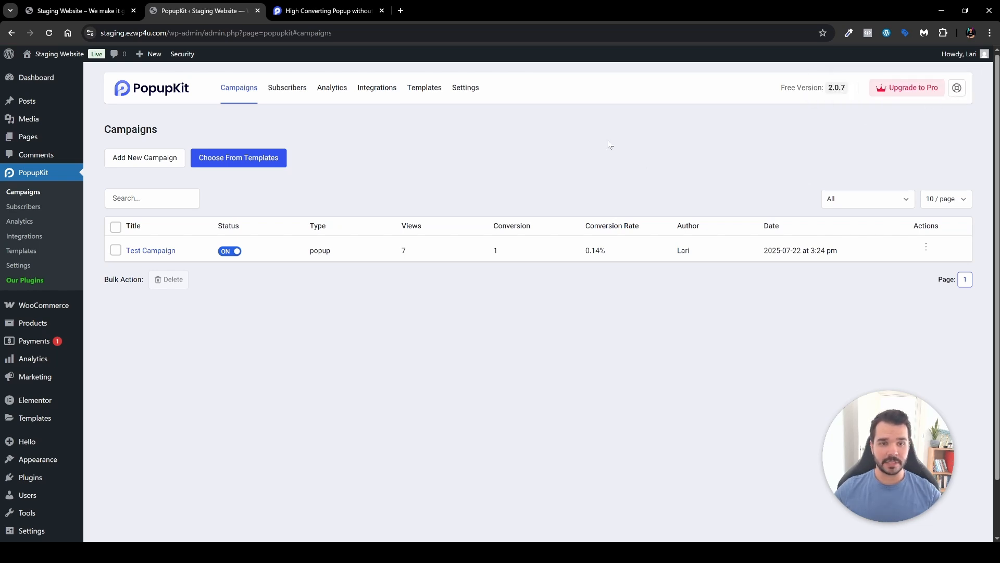
# Step: Filter PopupKit's Subscribers list to the custom date range June 1, 2025 to July 23, 2025
pyautogui.click(292, 97)
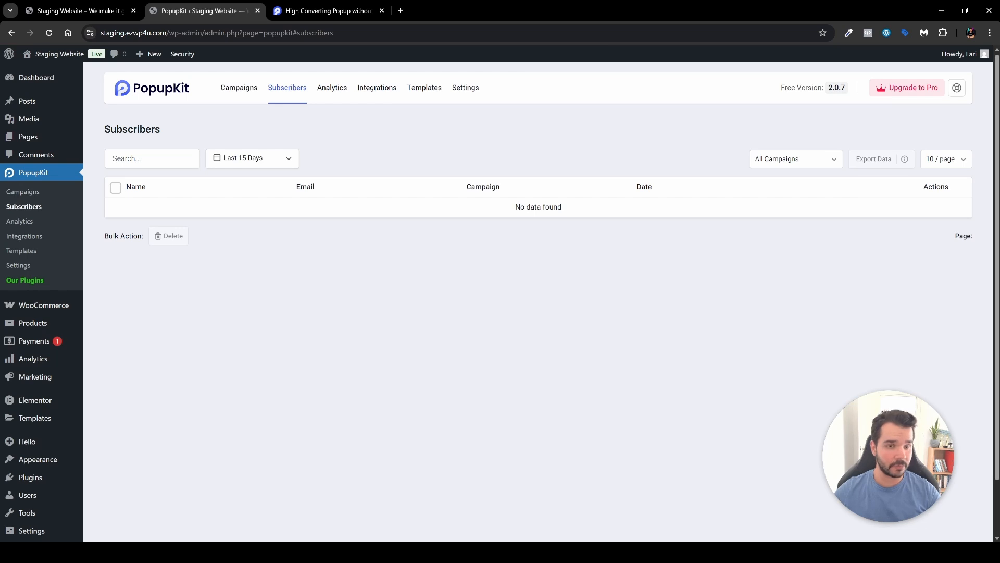
pyautogui.click(281, 164)
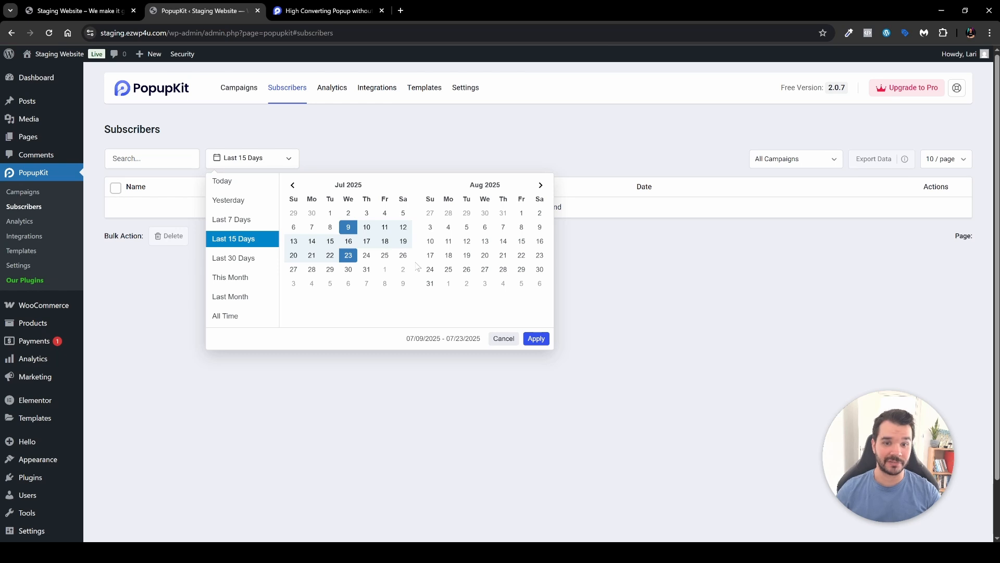
pyautogui.click(293, 185)
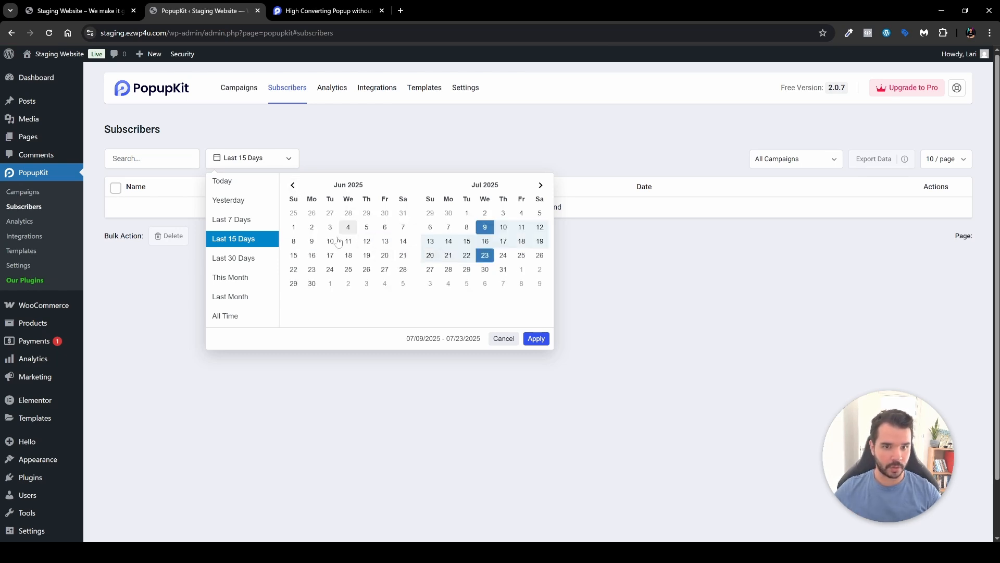
pyautogui.click(294, 230)
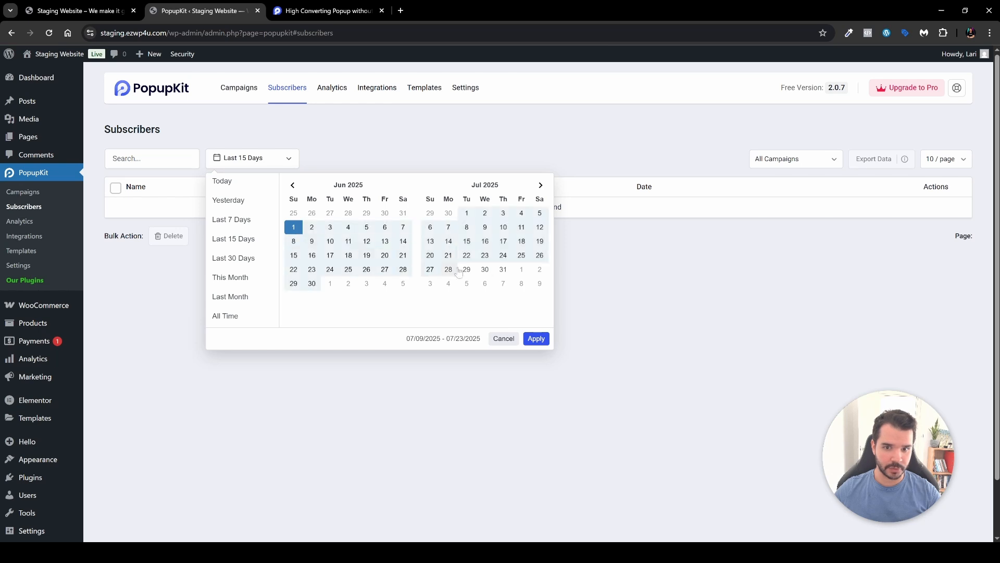
pyautogui.click(484, 256)
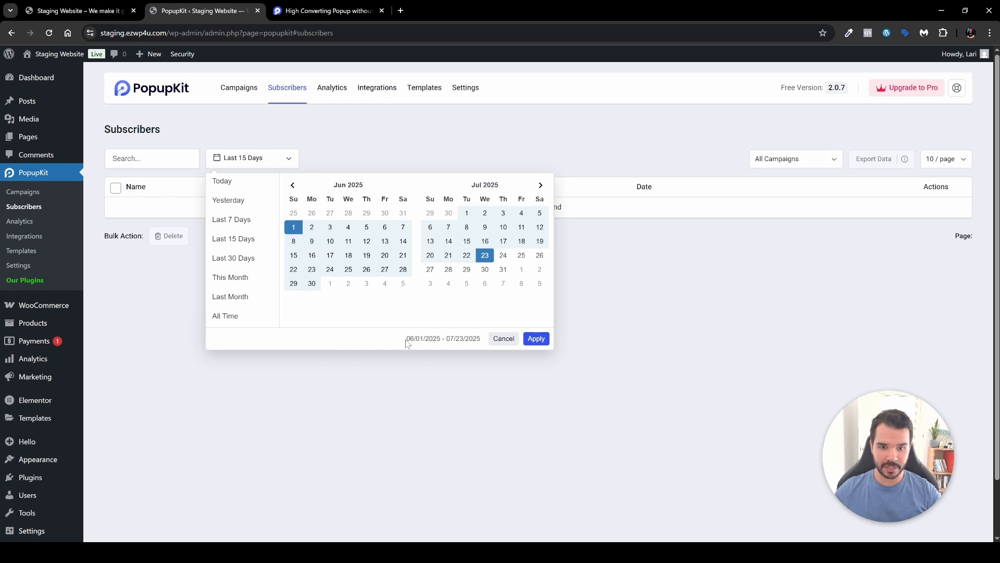
pyautogui.moveTo(405, 339); pyautogui.dragTo(481, 340)
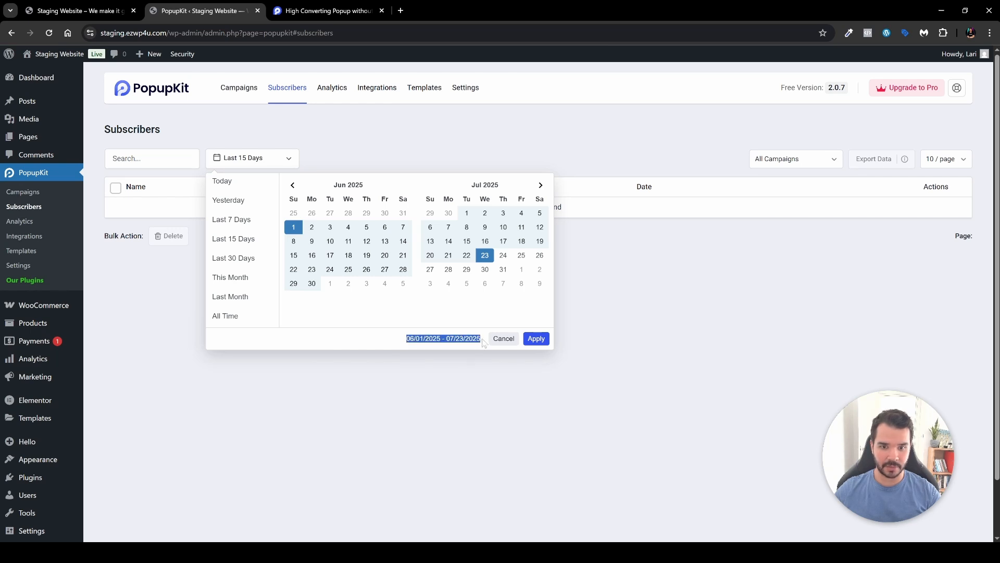
pyautogui.click(536, 339)
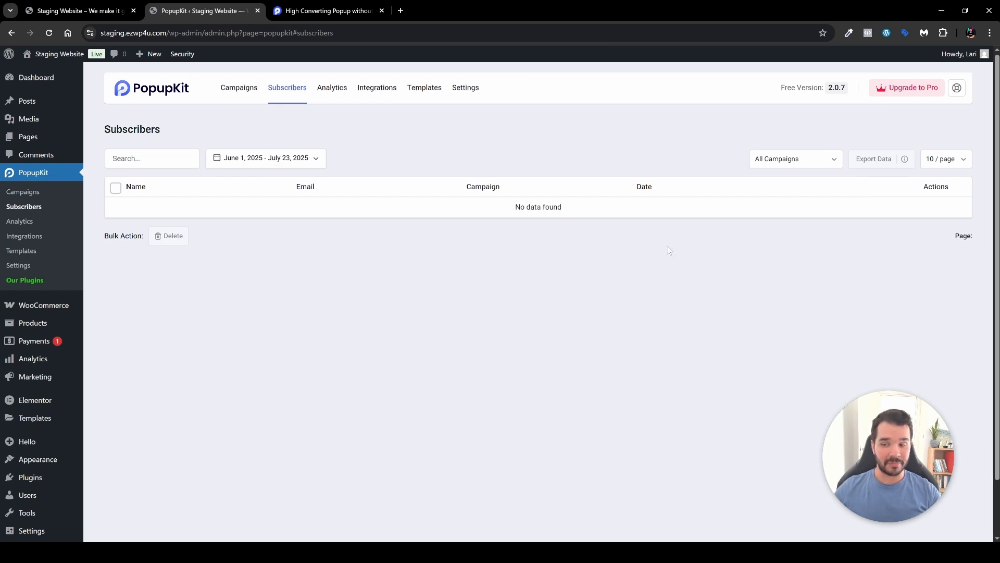
# Step: Examine the Subscribers list's campaign filter, data export and items-per-page options, keeping All Campaigns selected
pyautogui.click(792, 159)
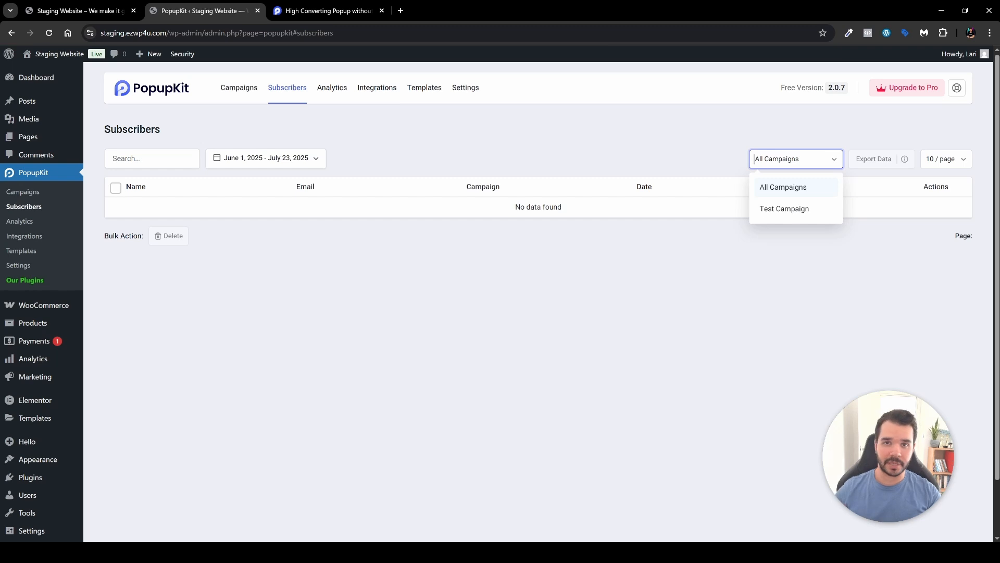
pyautogui.click(784, 188)
pyautogui.moveTo(879, 162)
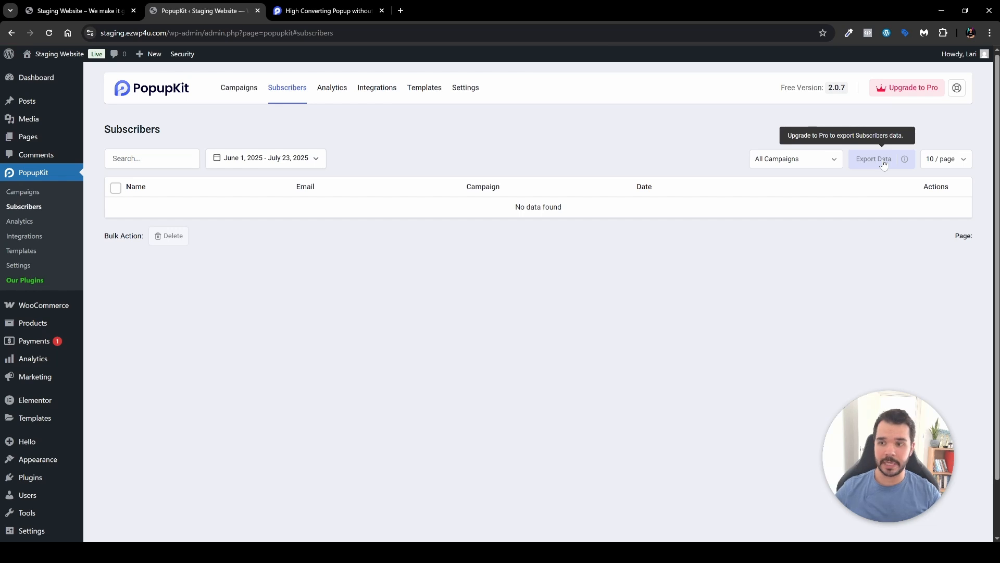
pyautogui.click(960, 162)
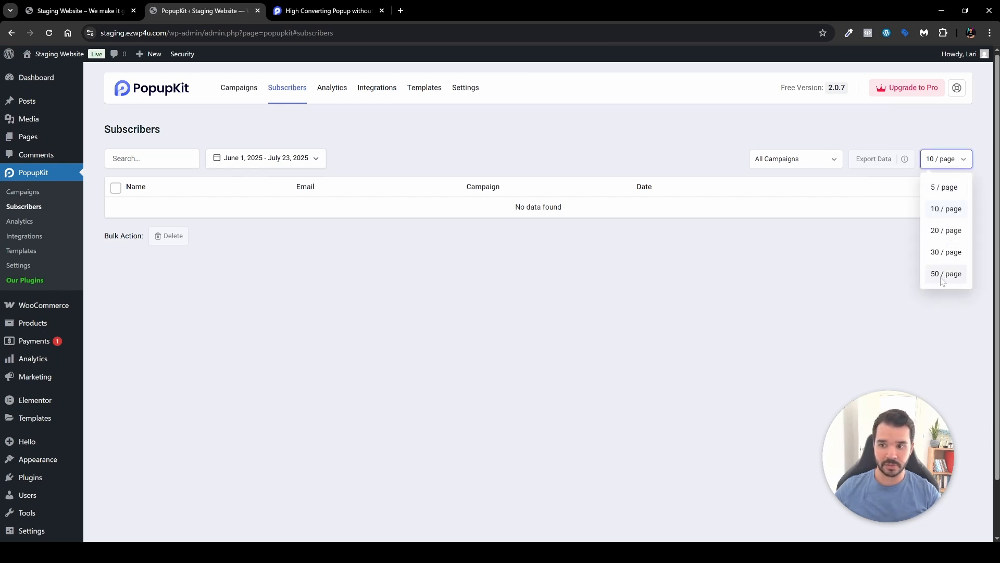
pyautogui.click(812, 246)
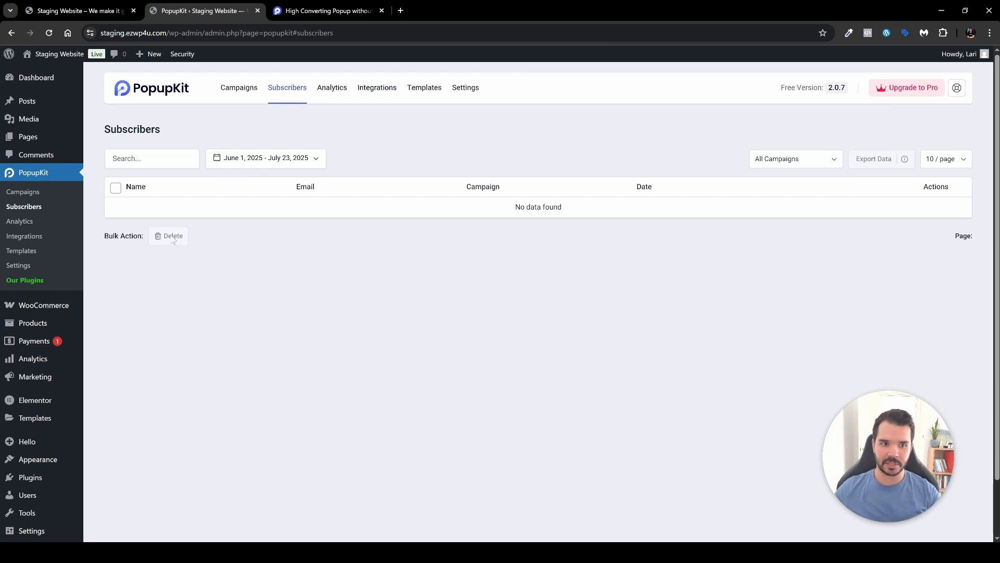
# Step: Examine PopupKit's Analytics page, including the date range options, view and conversion statistics, device chart, and the campaign, referrer, country and browser sections
pyautogui.click(332, 87)
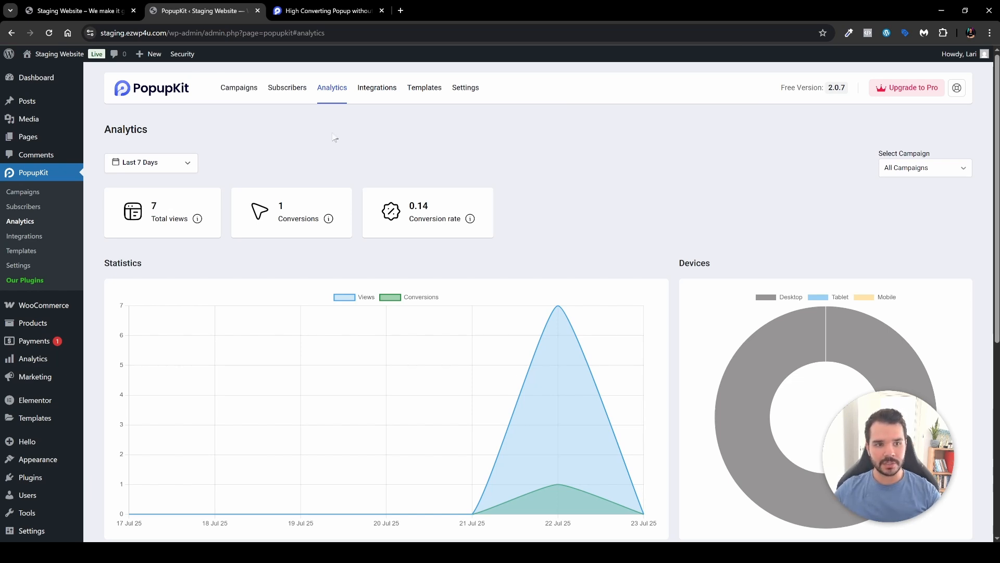
pyautogui.scroll(-1, 335, 138)
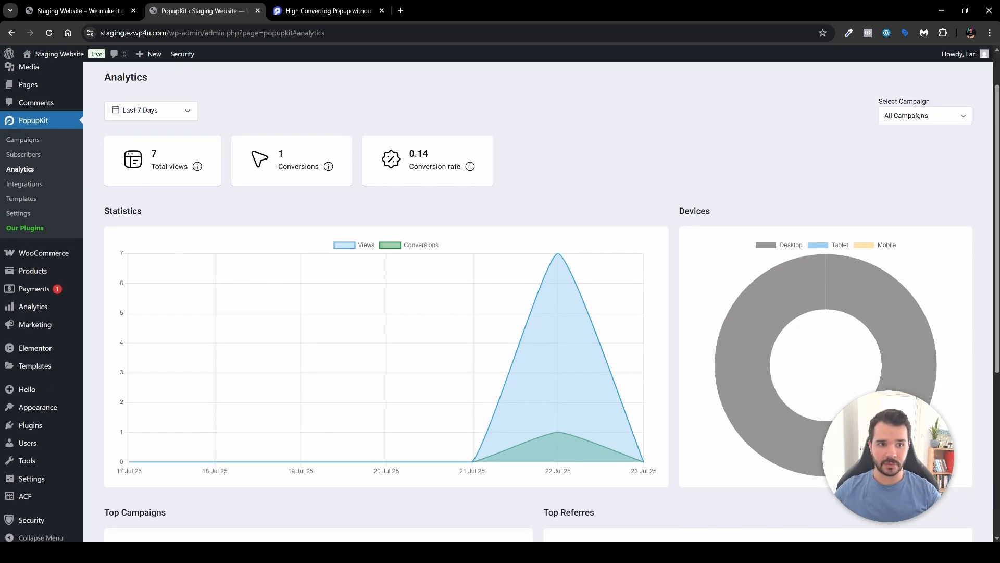
pyautogui.click(187, 112)
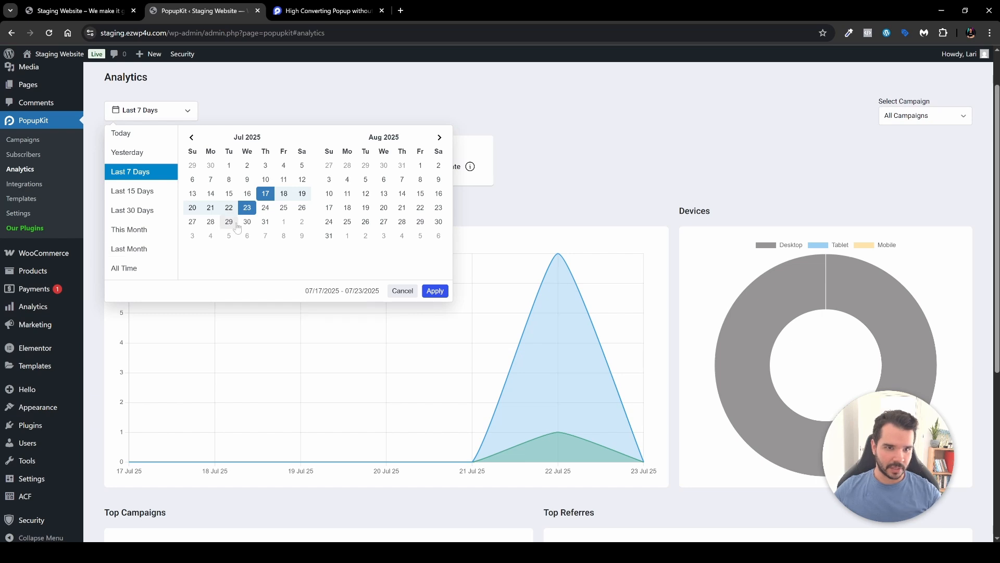
pyautogui.click(404, 292)
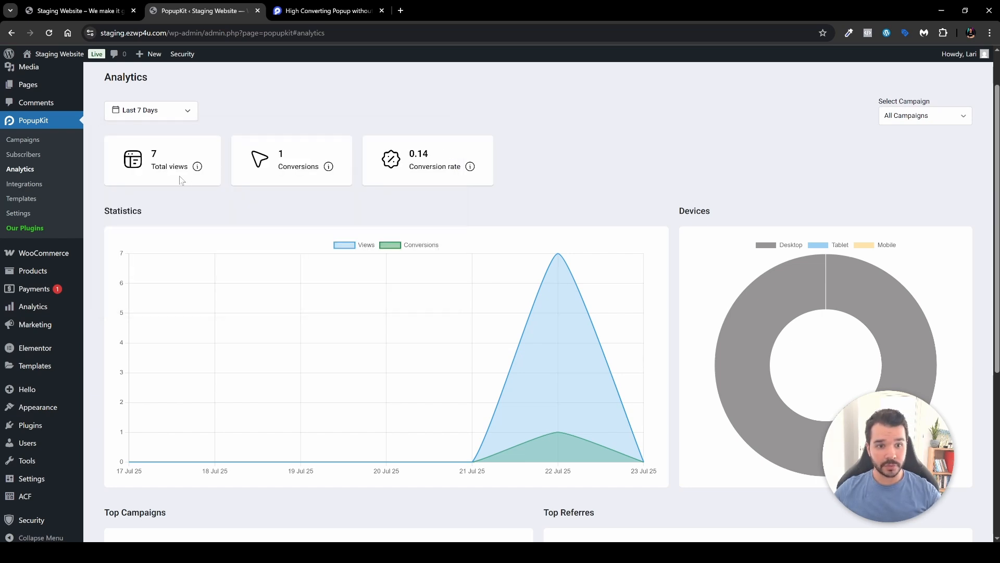
pyautogui.scroll(-1, 193, 235)
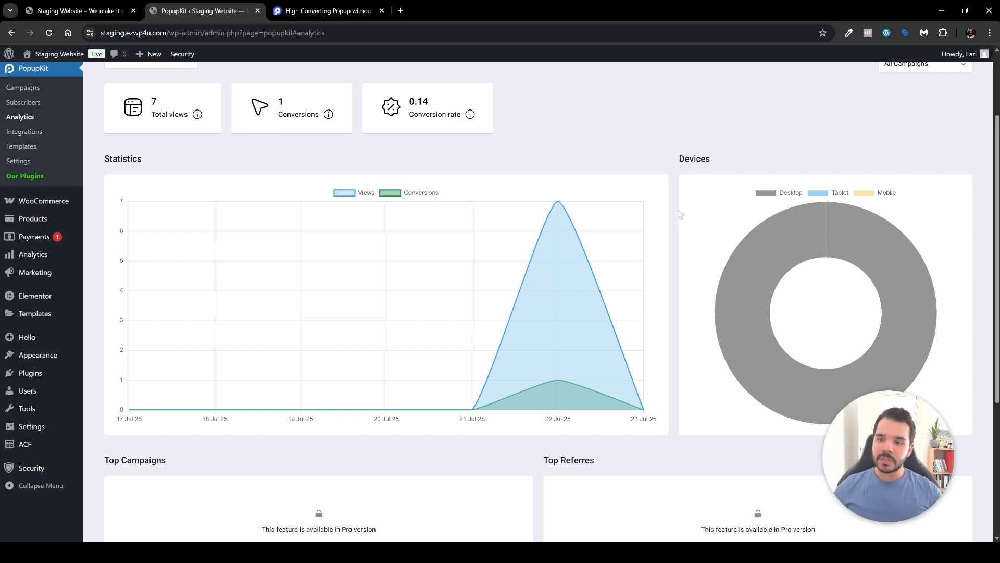
pyautogui.moveTo(698, 200)
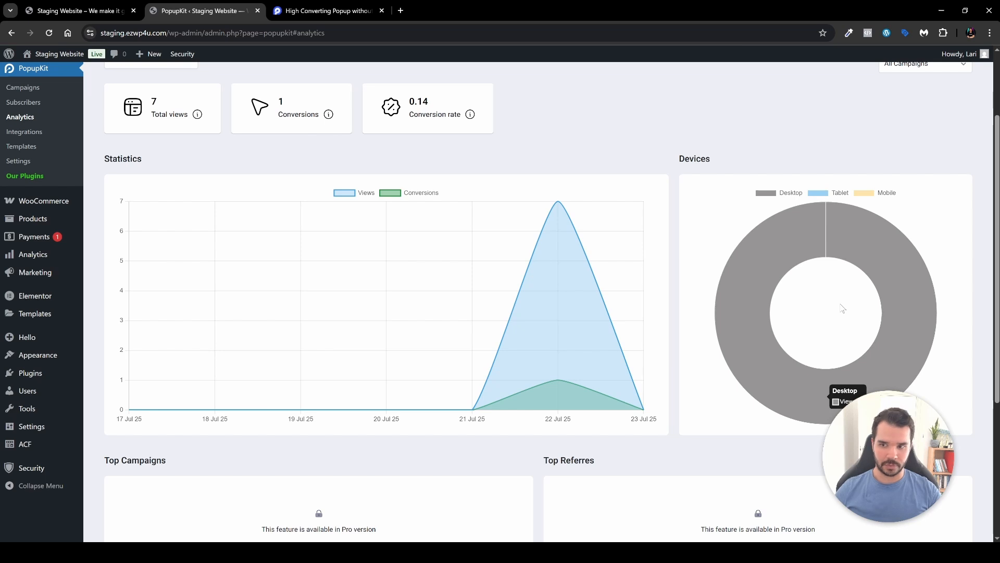
pyautogui.scroll(-4, 729, 323)
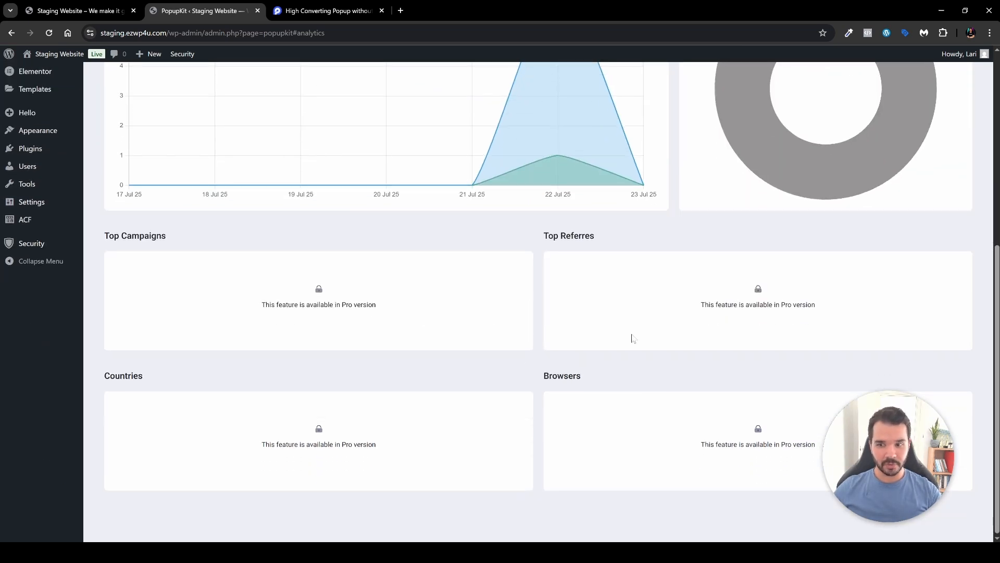
pyautogui.scroll(3, 638, 333)
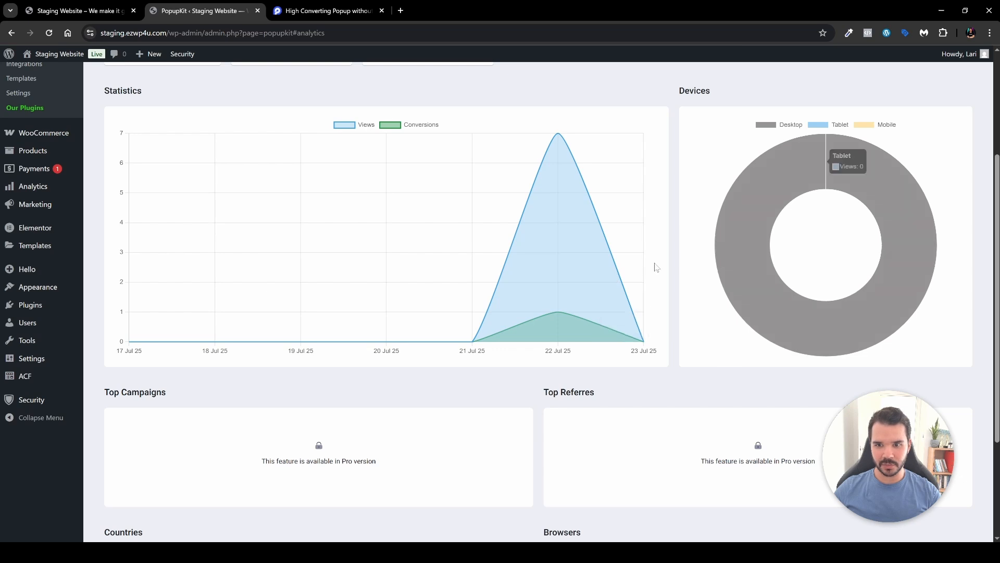
pyautogui.scroll(-3, 673, 267)
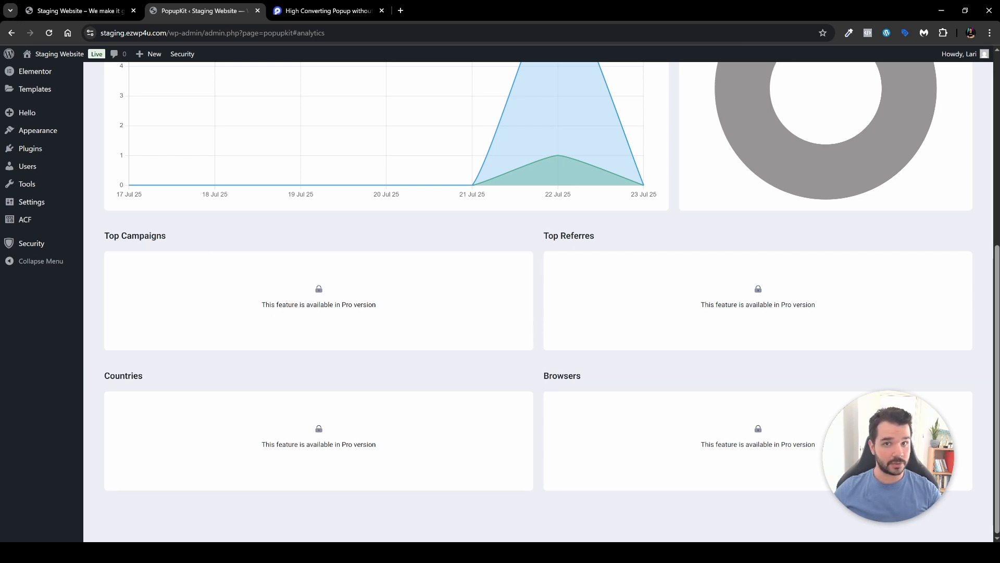
pyautogui.scroll(6, 555, 388)
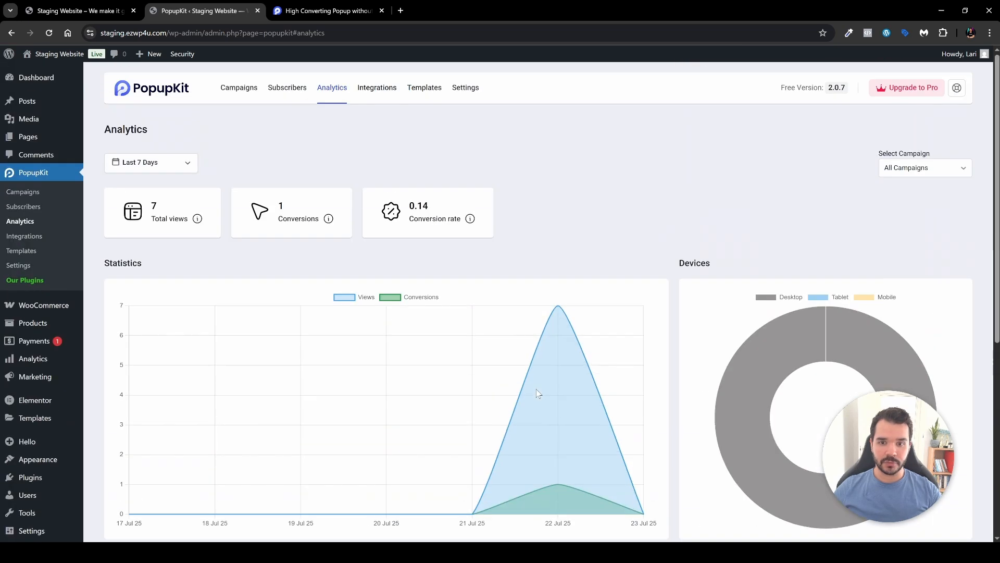
# Step: Open PopupKit's Integrations page to view the available API integrations
pyautogui.click(375, 93)
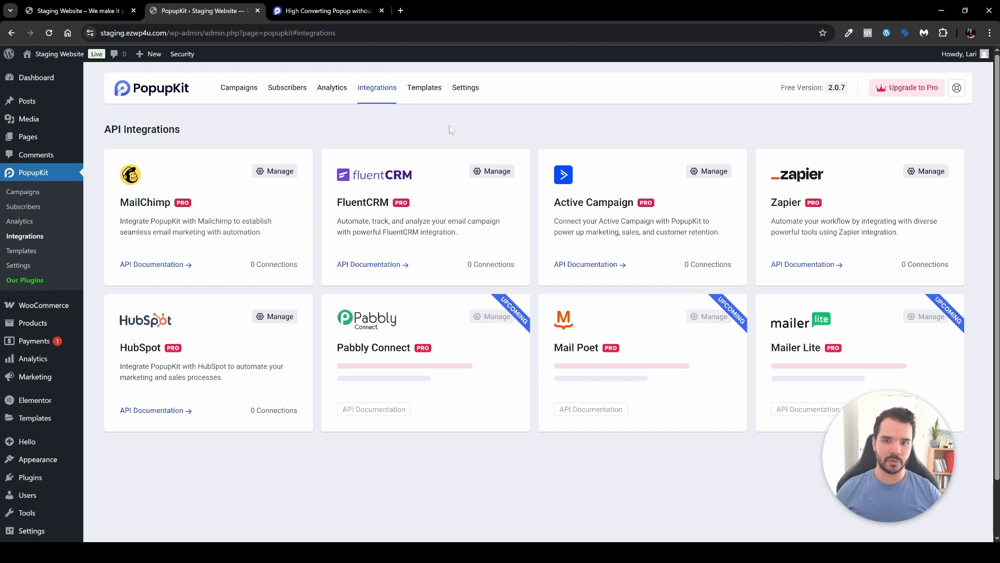
# Step: Examine PopupKit's Templates page, including the campaign types and the type, seasonal, goal, industry and feature filters
pyautogui.click(424, 88)
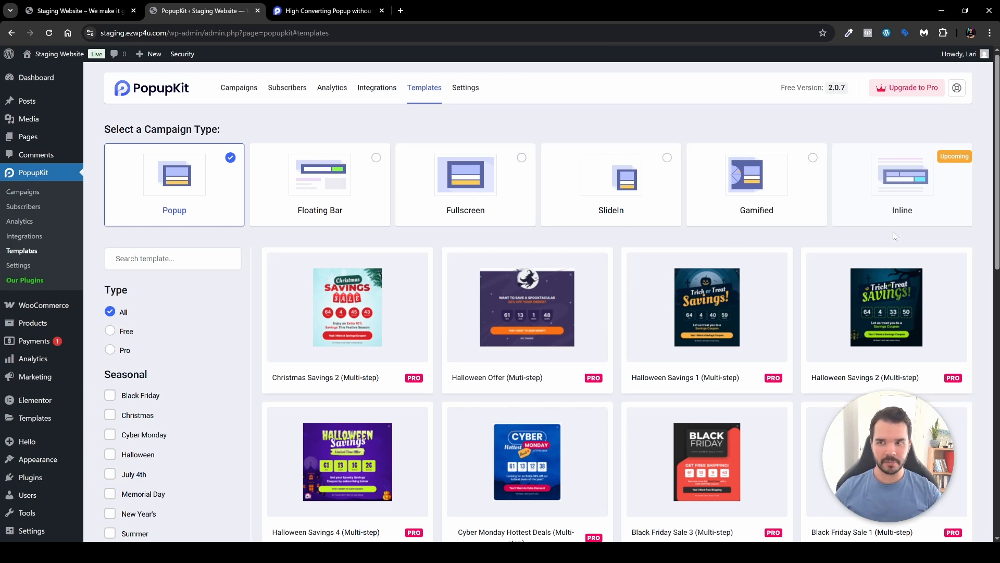
pyautogui.scroll(-3, 252, 241)
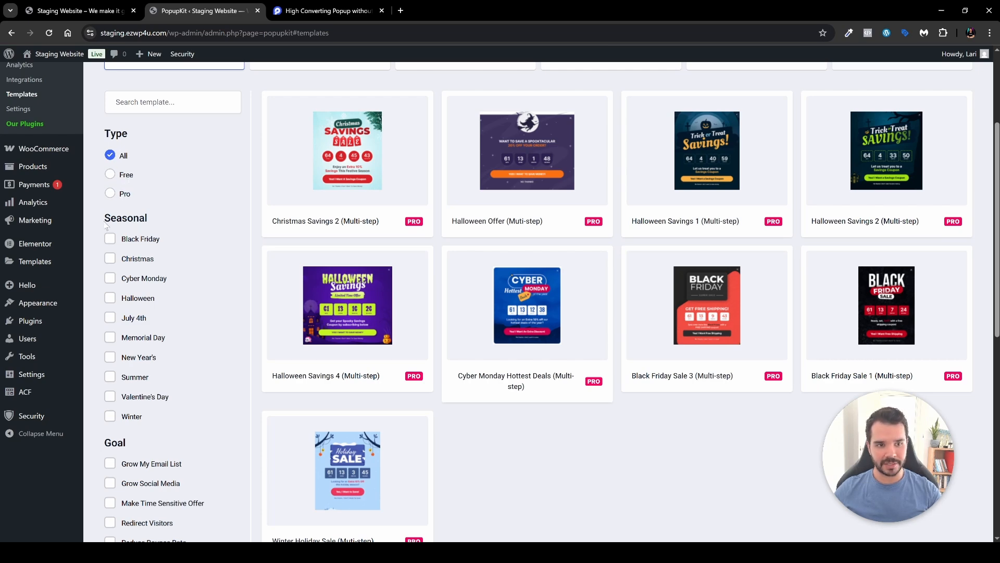
pyautogui.scroll(-1, 96, 234)
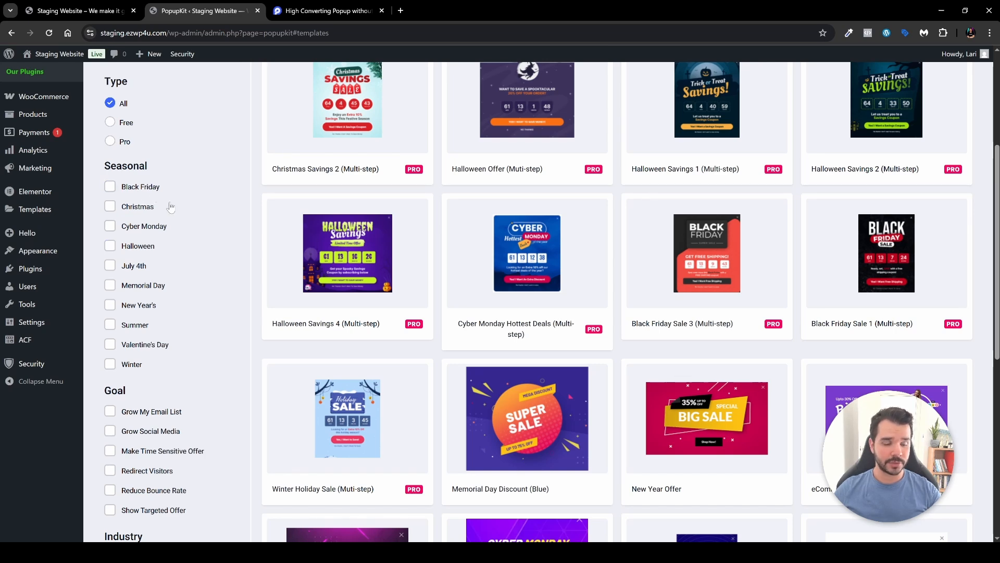
pyautogui.scroll(-4, 203, 225)
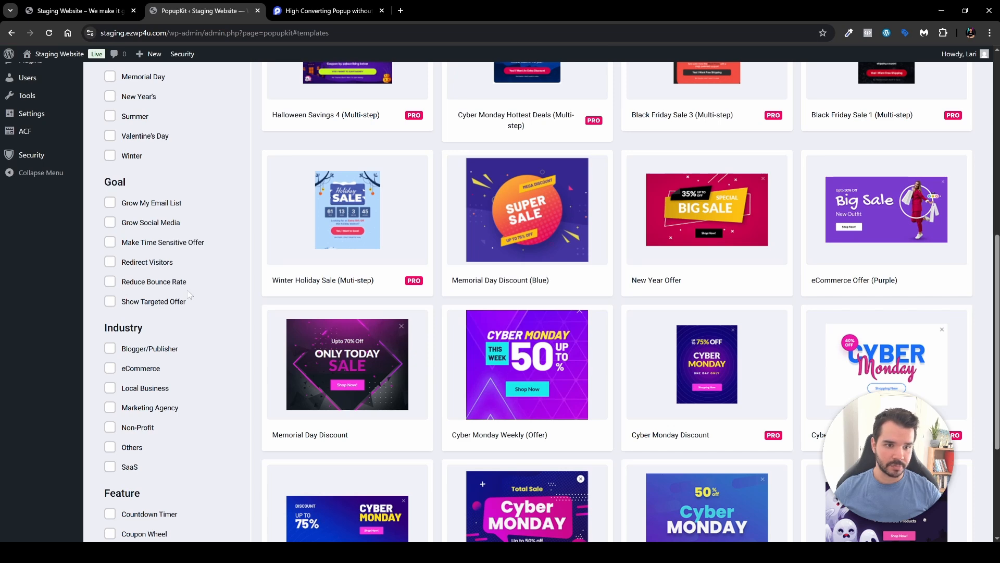
pyautogui.scroll(-3, 211, 263)
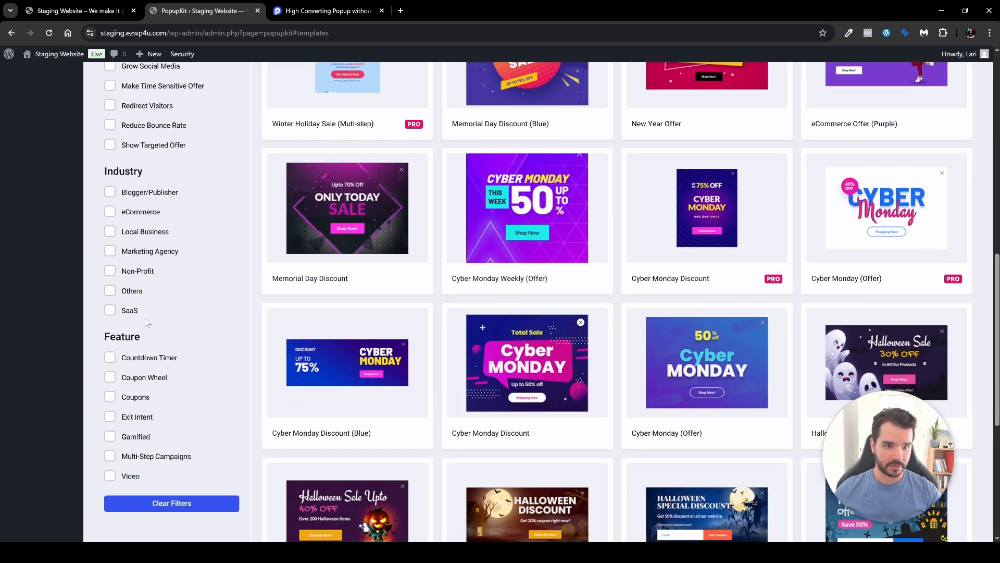
pyautogui.scroll(-1, 147, 323)
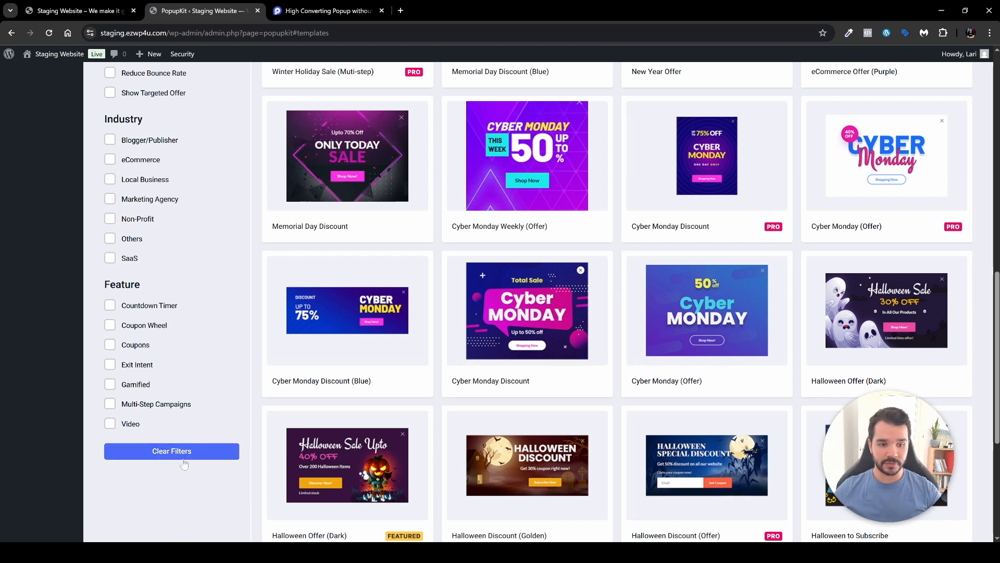
pyautogui.scroll(8, 218, 430)
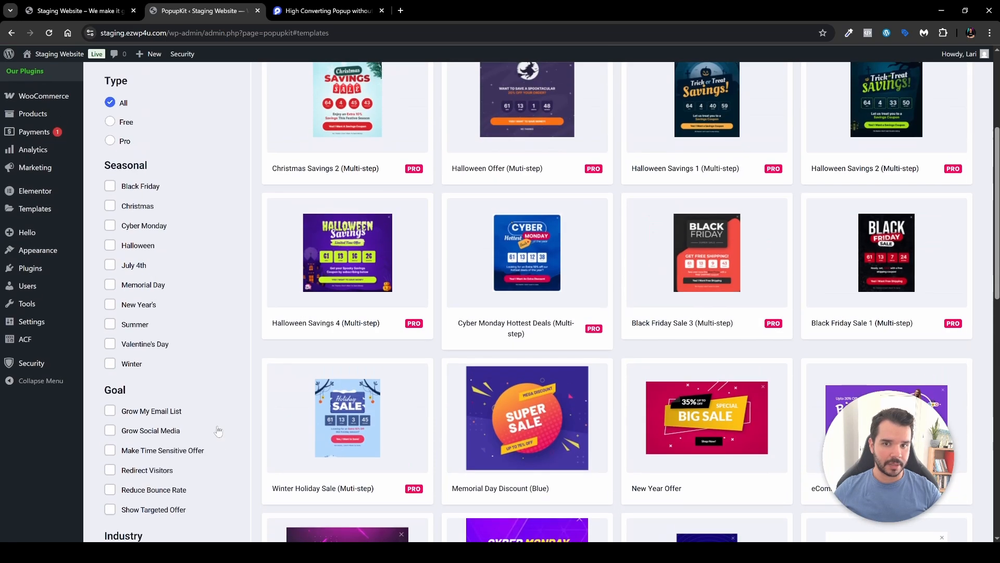
pyautogui.scroll(4, 218, 430)
# Step: Filter the popup templates to the Black Friday season and check which ones are usable without a Pro upgrade
pyautogui.scroll(-2, 203, 417)
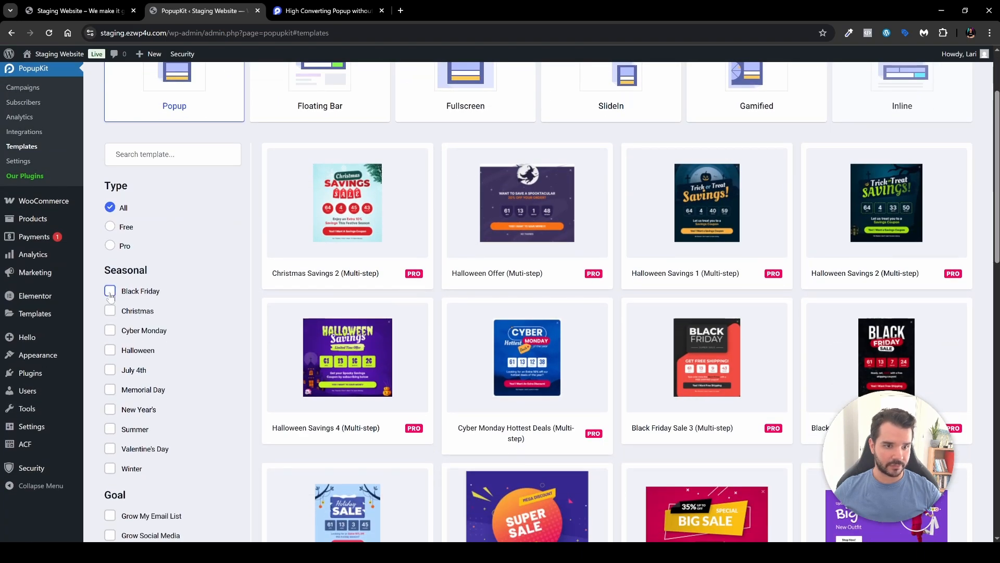
pyautogui.click(110, 292)
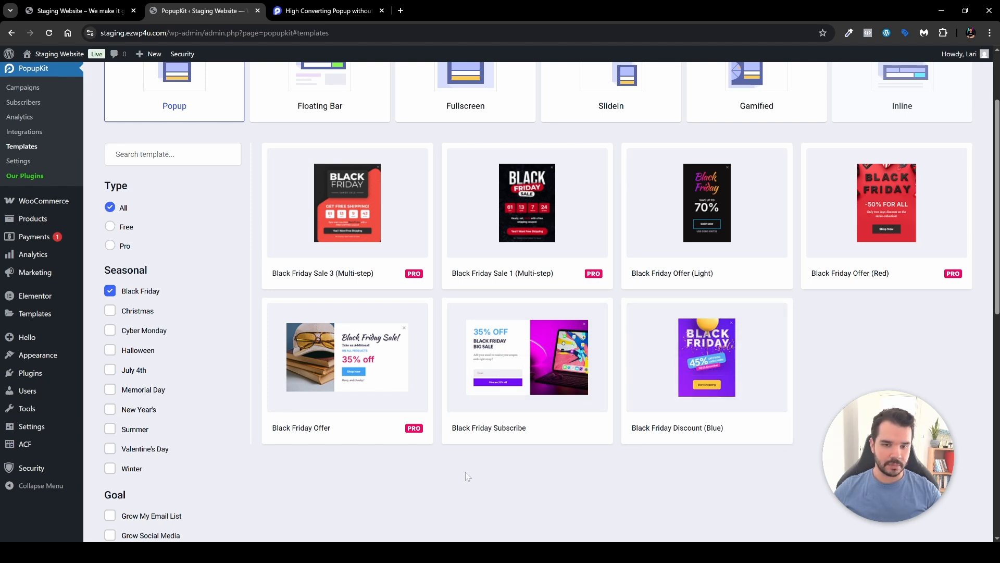
pyautogui.moveTo(417, 282)
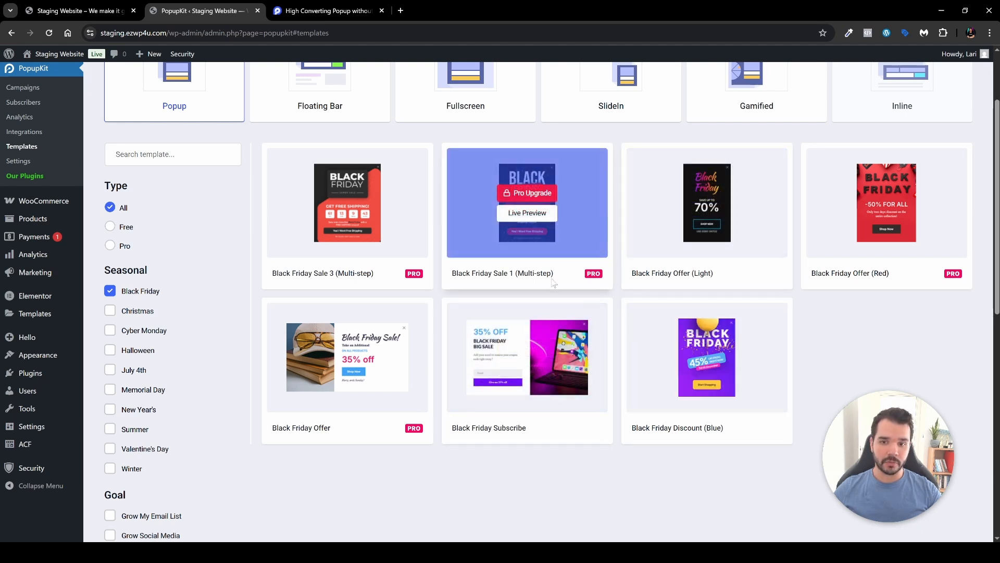
pyautogui.moveTo(668, 236)
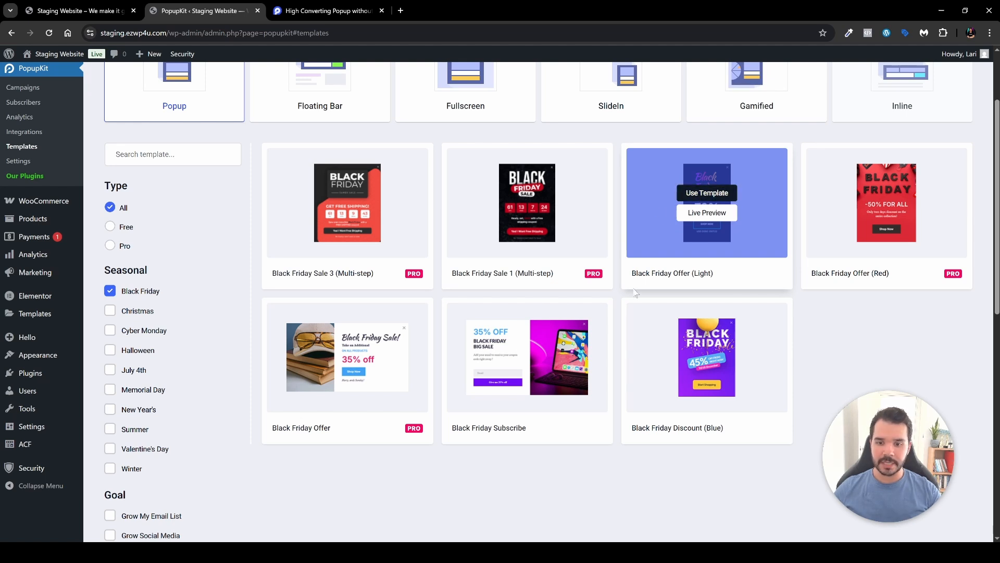
# Step: View the live preview of the Black Friday Subscribe template, closing it when done
pyautogui.moveTo(518, 376)
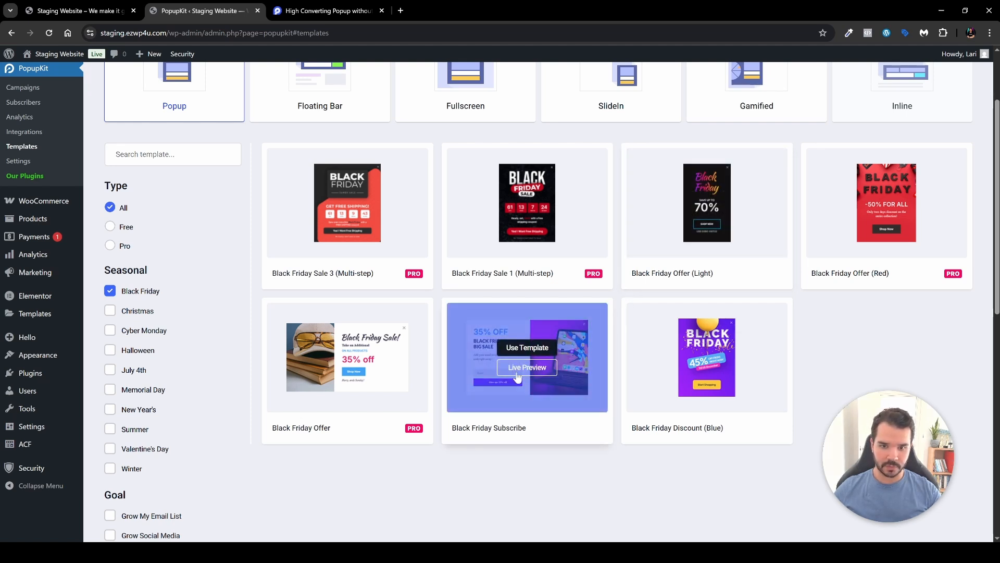
pyautogui.click(523, 370)
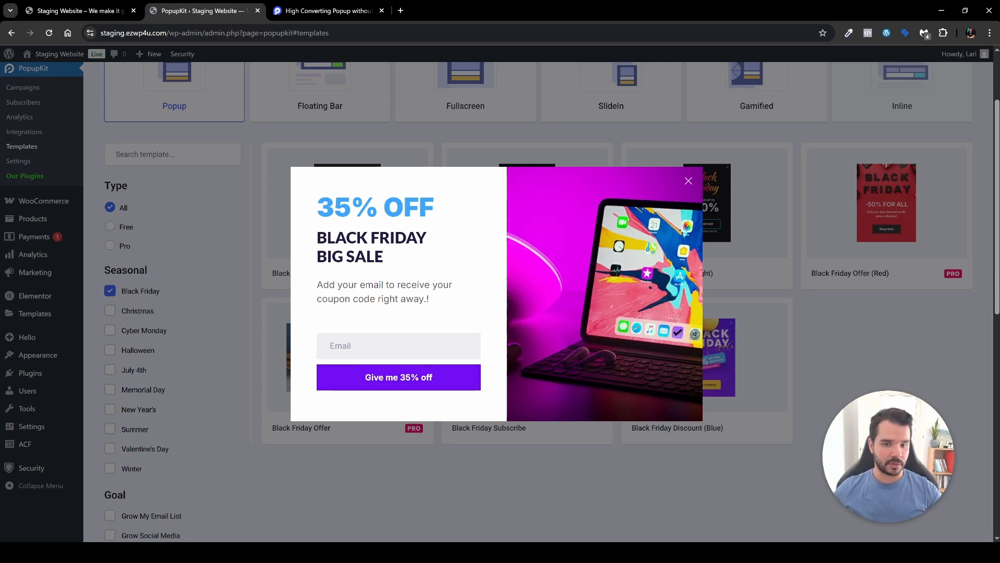
pyautogui.click(688, 182)
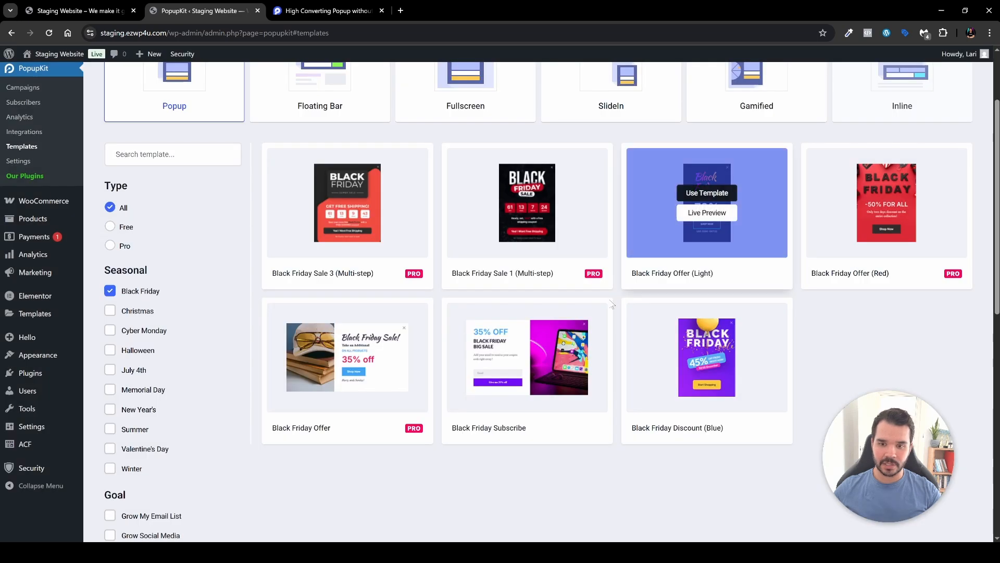
# Step: Import the Black Friday Subscribe template as a campaign named "New Test Campaign"
pyautogui.moveTo(519, 354)
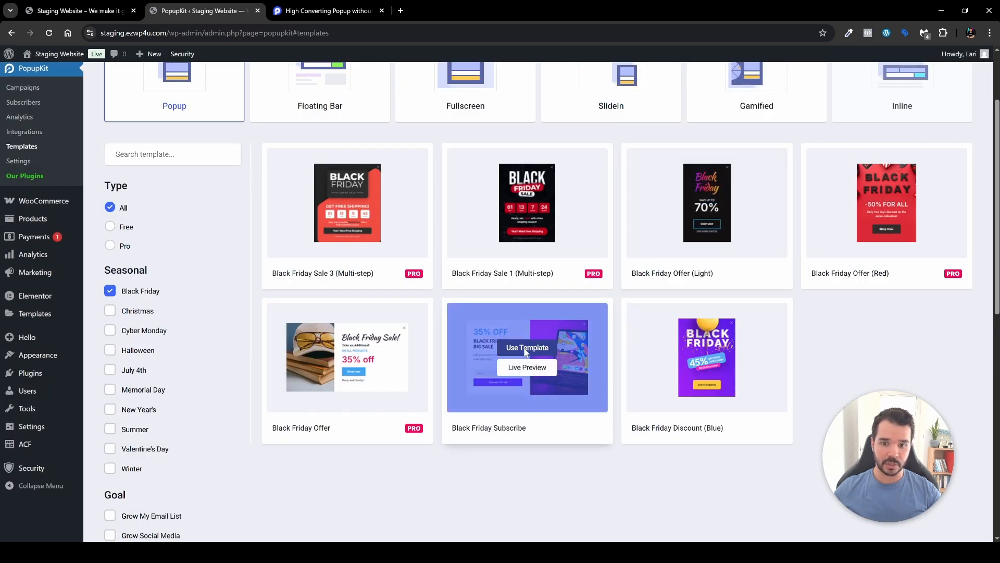
pyautogui.click(521, 349)
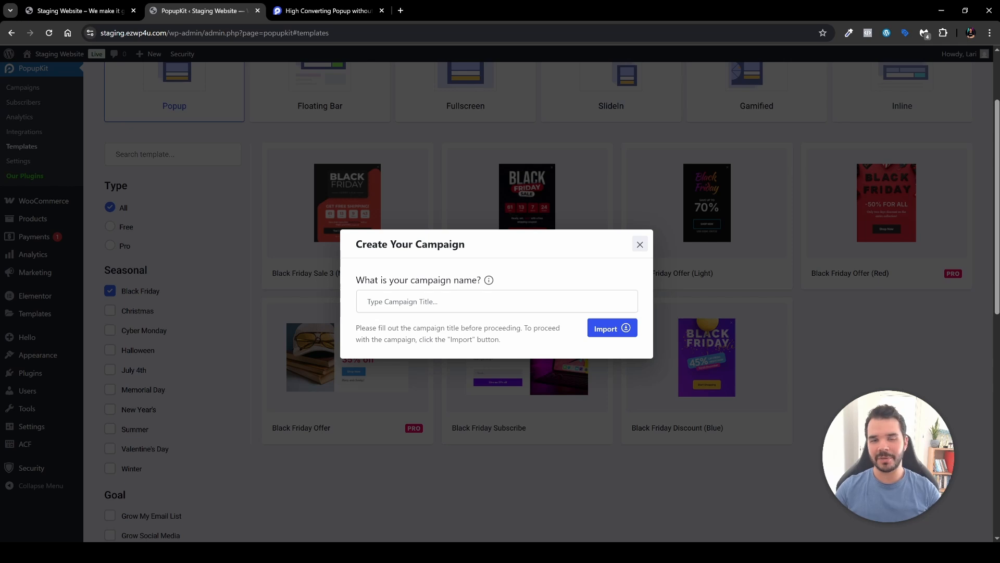
pyautogui.click(497, 301)
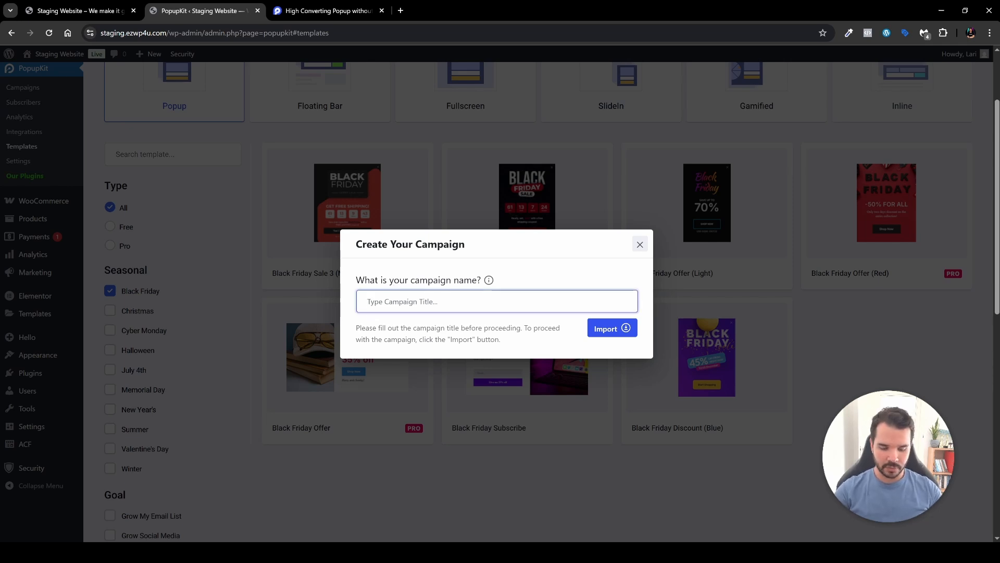
pyautogui.write('New Tesy')
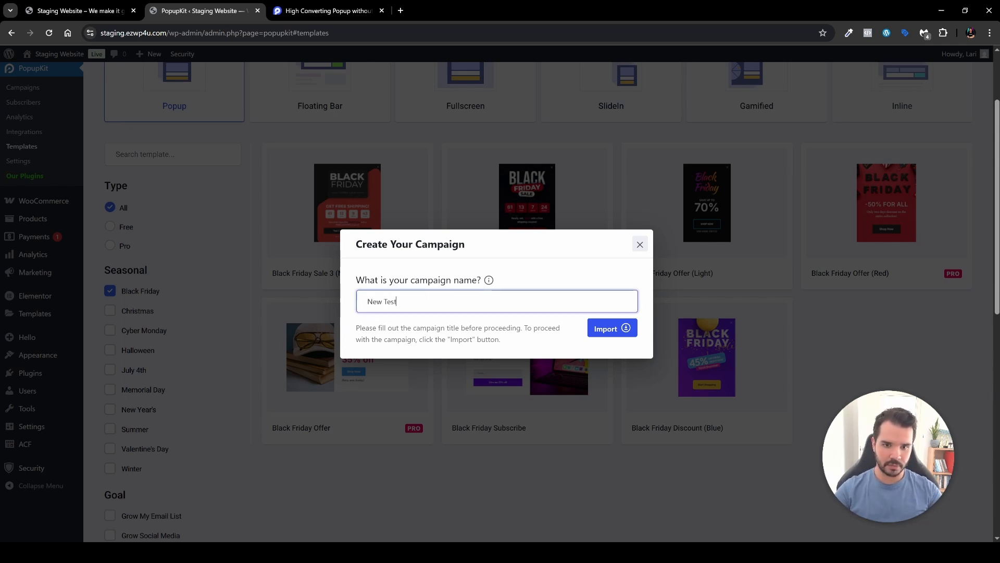
pyautogui.write(' Campaign')
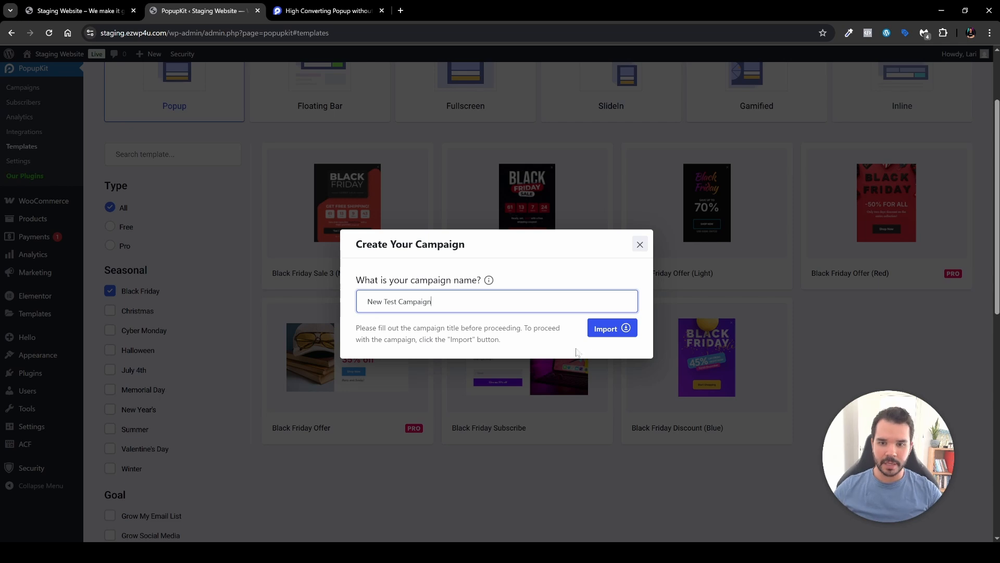
pyautogui.click(609, 328)
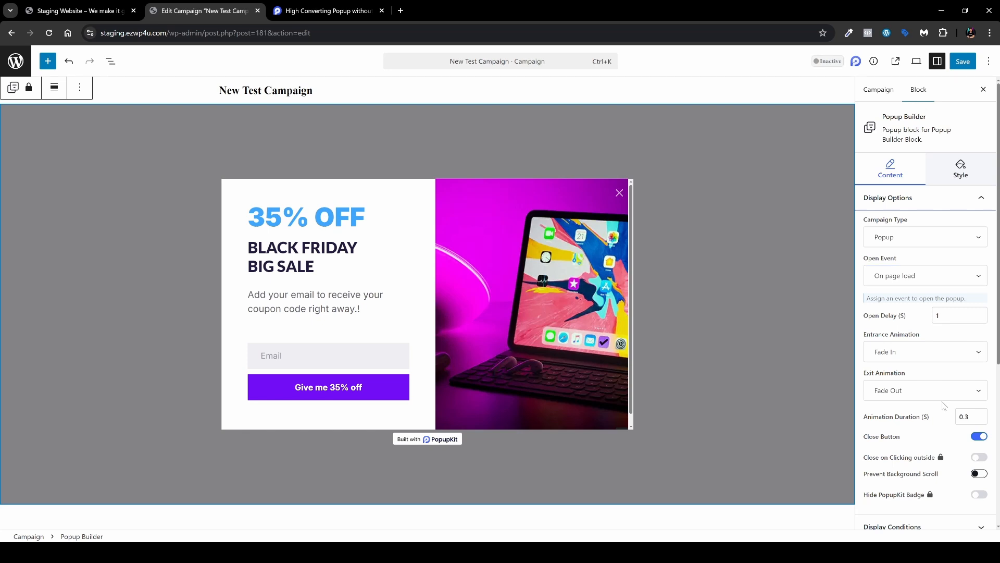
# Step: Review the popup block's display options and frequency settings, including the Display Frequency choices, keeping Once a day
pyautogui.scroll(-2, 944, 406)
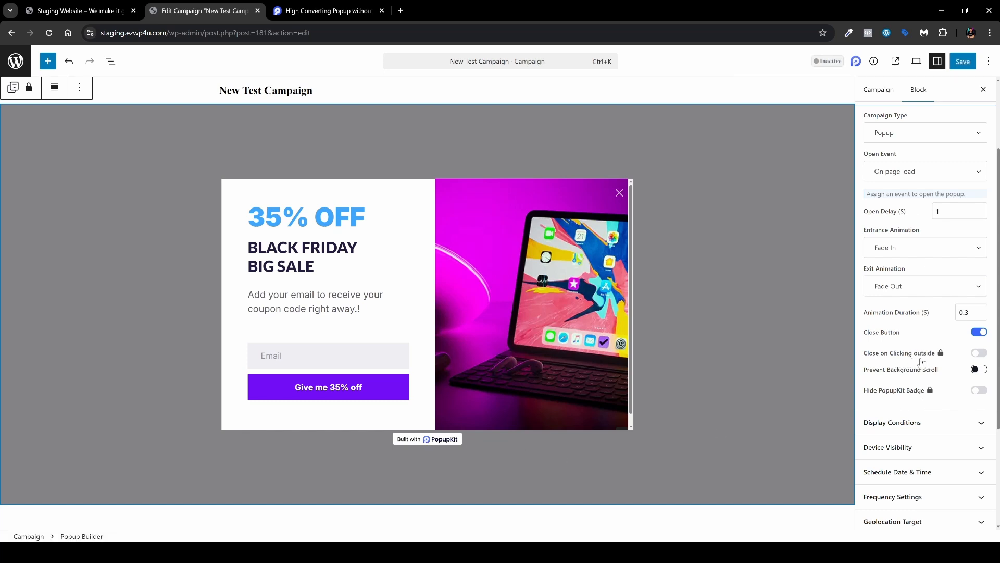
pyautogui.scroll(-3, 921, 362)
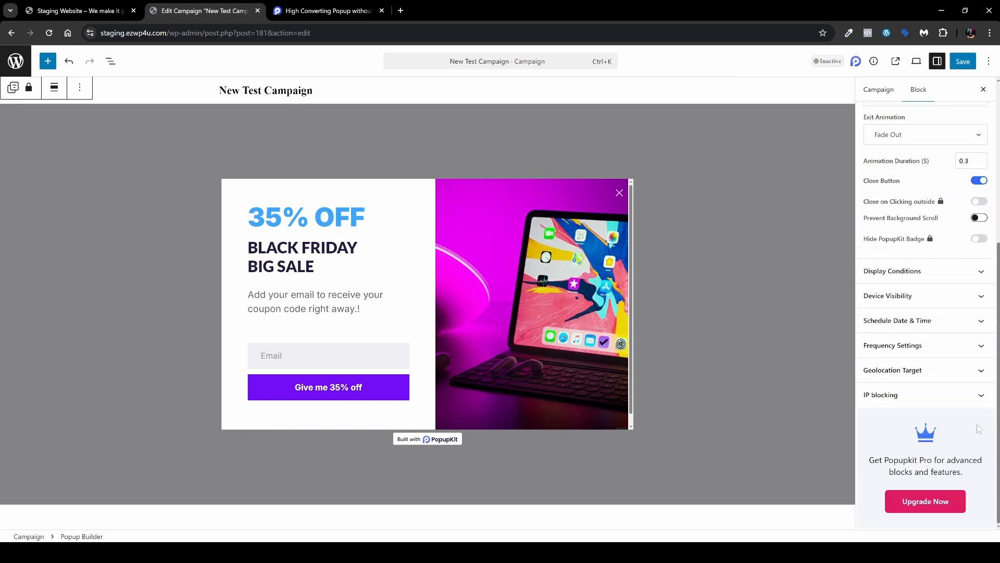
pyautogui.click(938, 346)
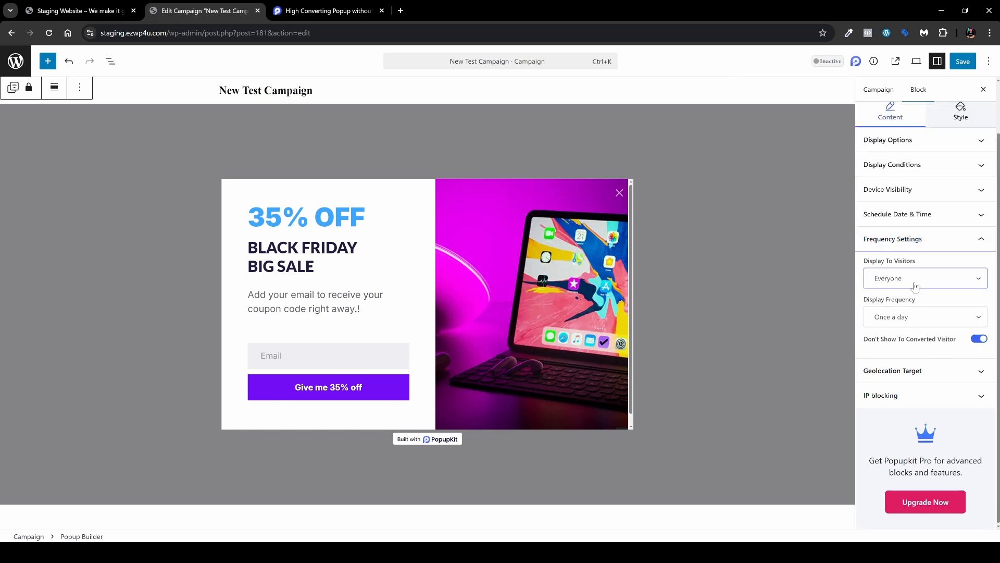
pyautogui.click(921, 318)
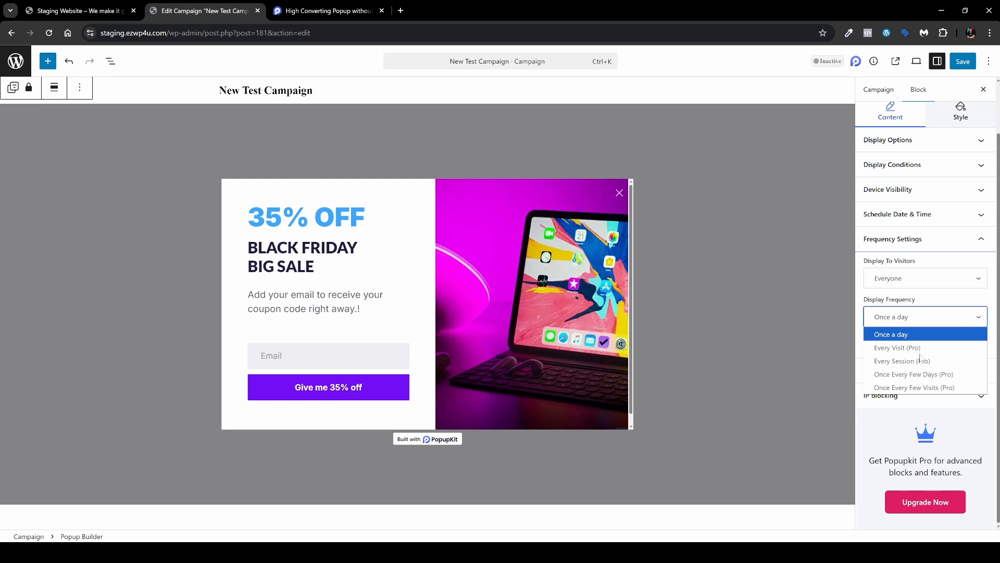
pyautogui.click(936, 303)
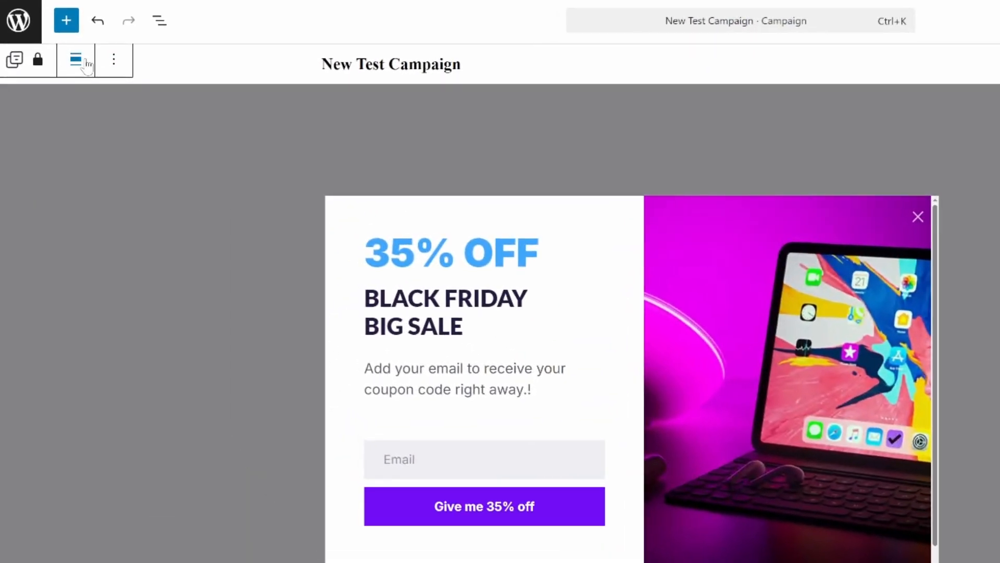
# Step: Browse the block library available to the campaign, from the PopupKit blocks through to the embeds
pyautogui.click(66, 24)
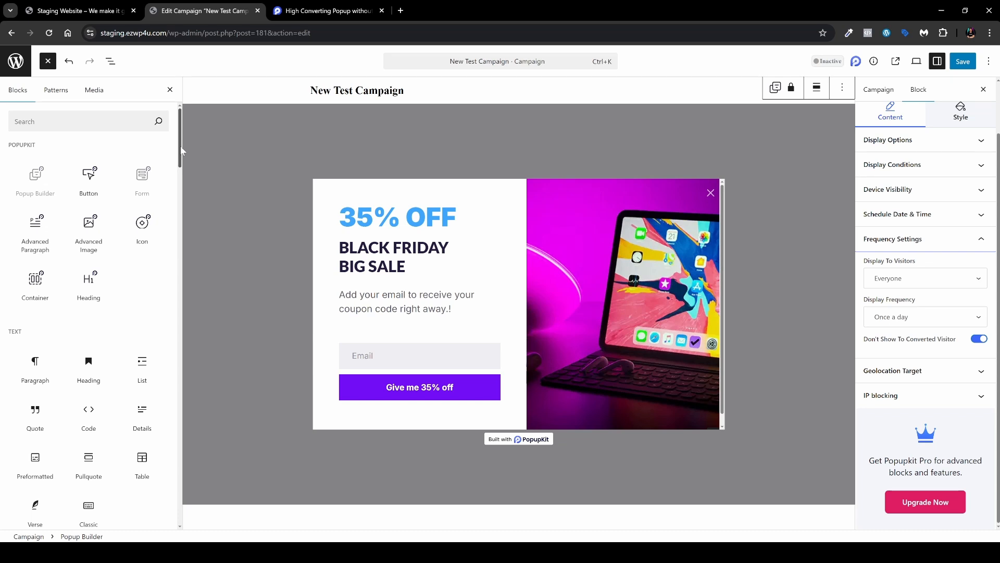
pyautogui.moveTo(180, 146); pyautogui.dragTo(181, 172)
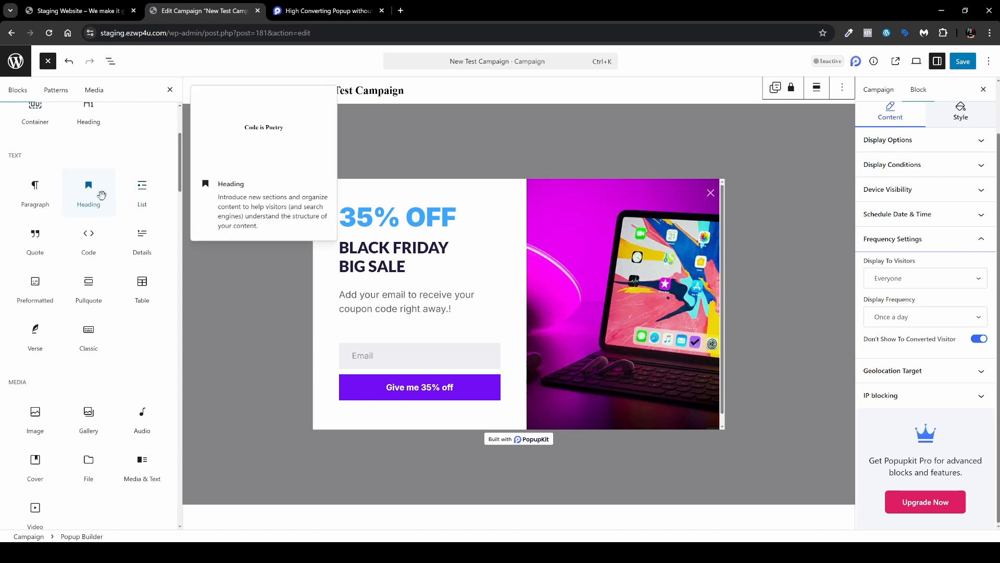
pyautogui.scroll(-5, 141, 328)
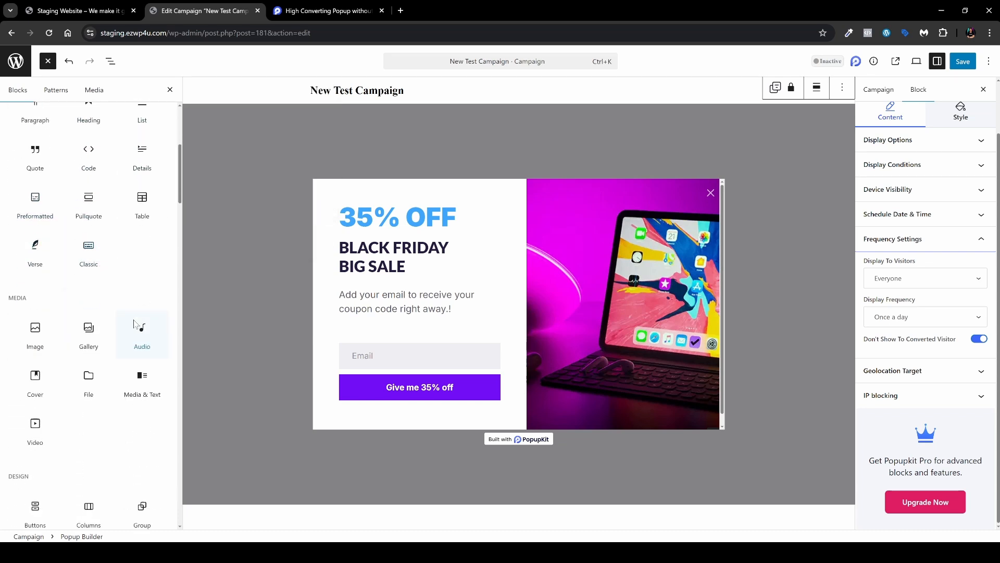
pyautogui.scroll(-10, 161, 362)
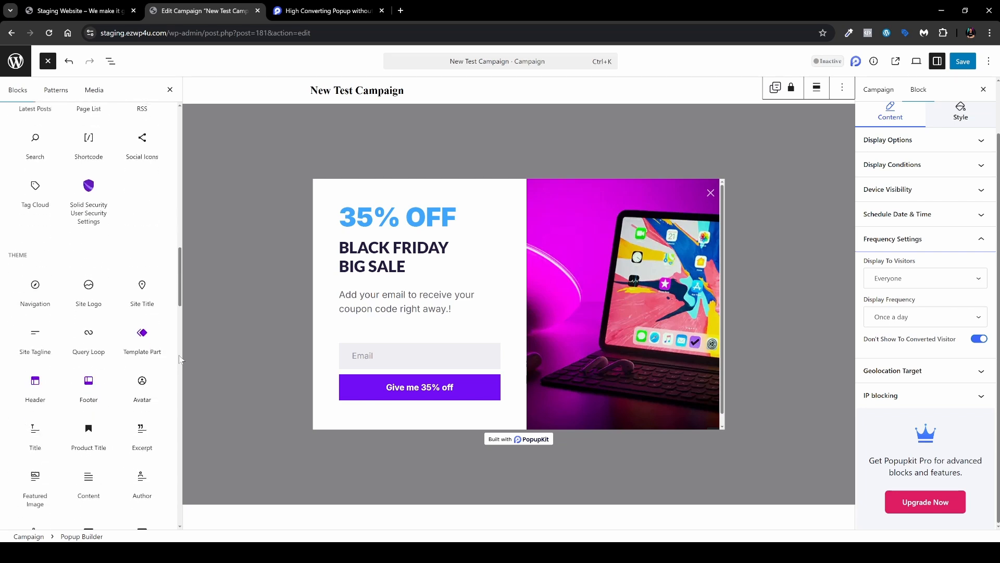
pyautogui.scroll(-9, 179, 358)
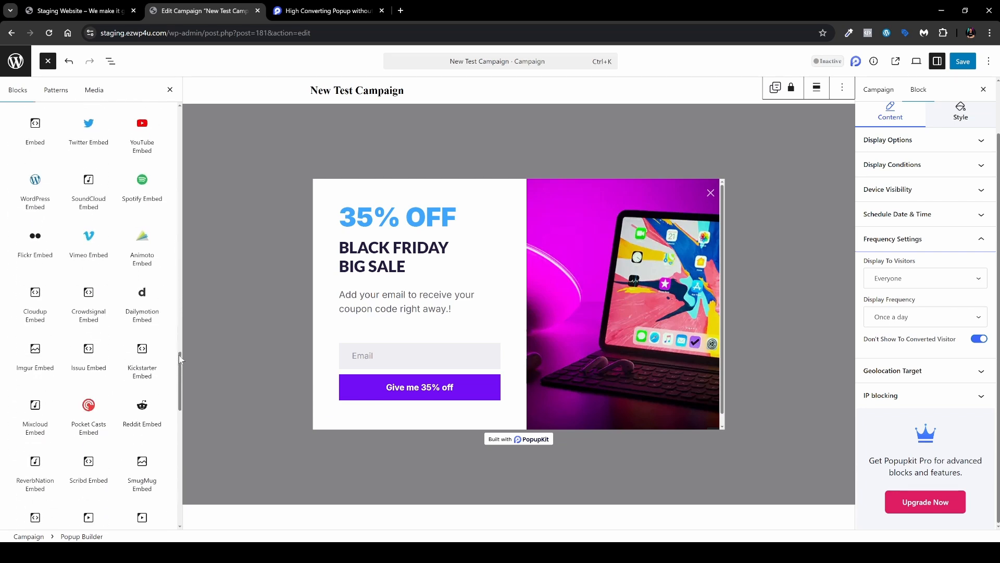
pyautogui.scroll(20, 177, 354)
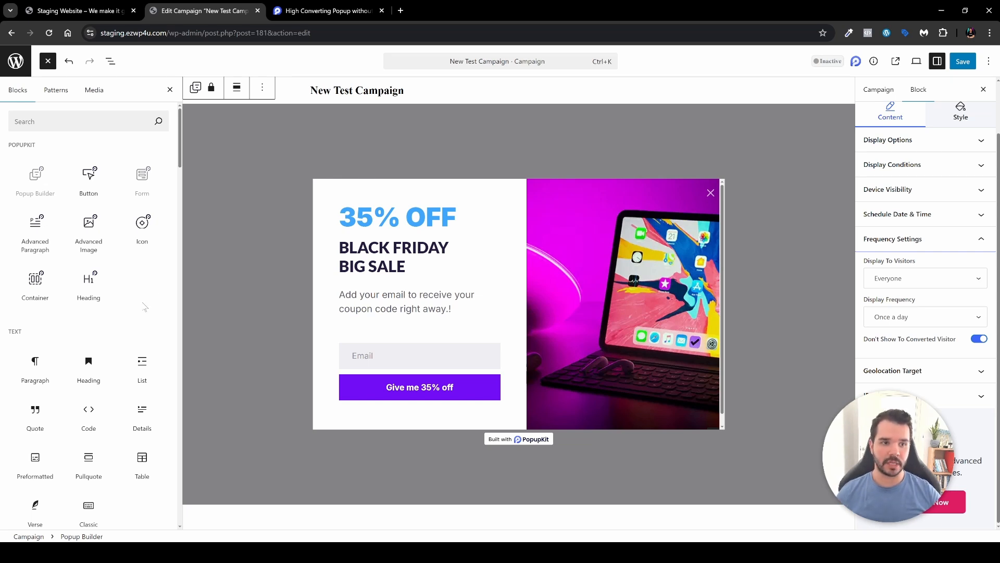
# Step: Show the popup's block structure and expand Popup Builder and its nested containers to reveal their inner blocks
pyautogui.click(110, 62)
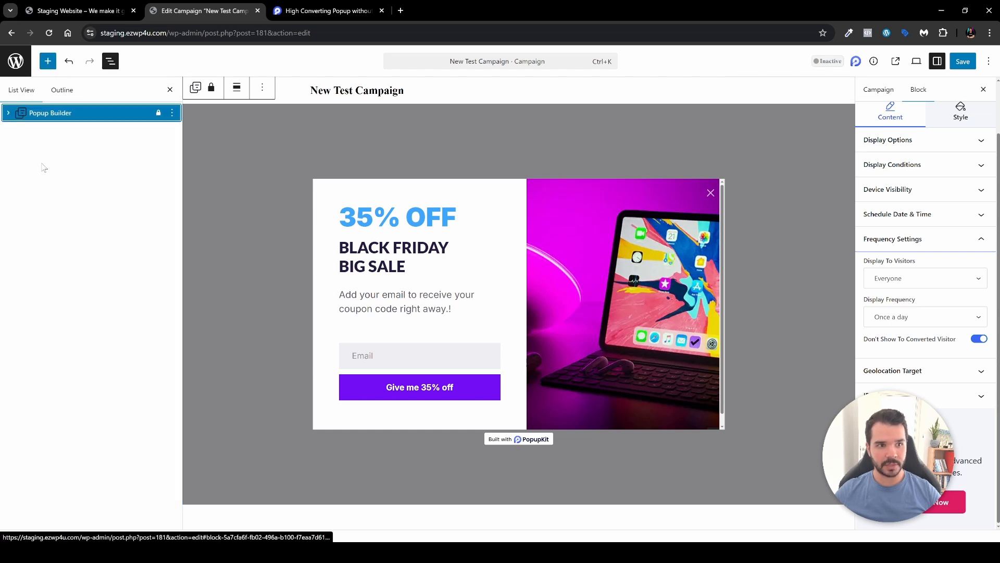
pyautogui.click(10, 114)
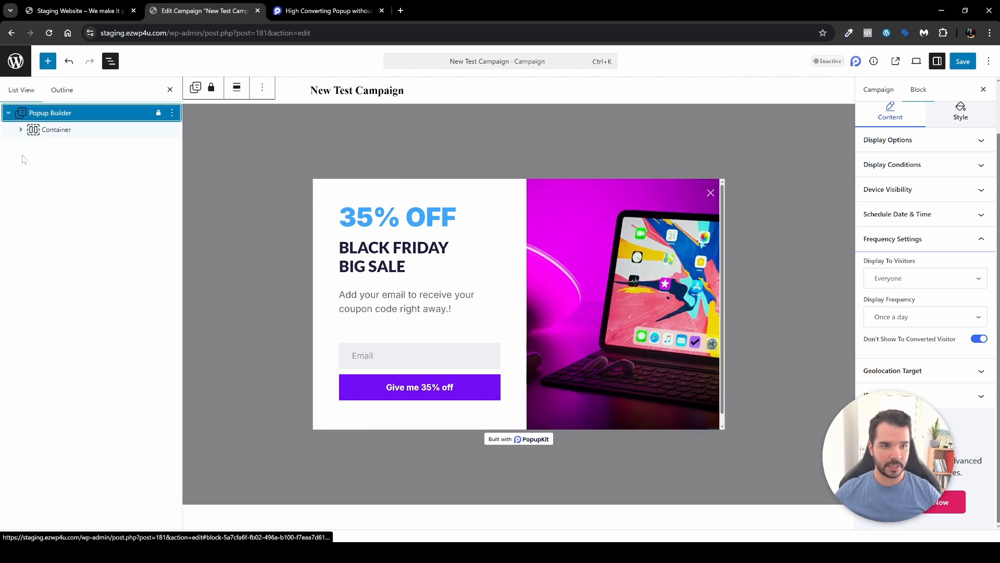
pyautogui.click(21, 131)
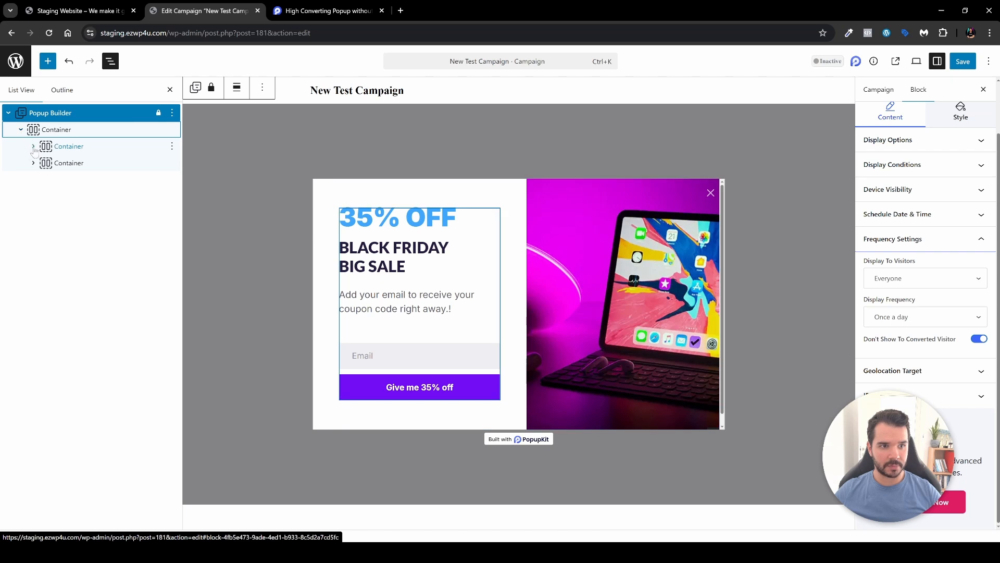
pyautogui.click(33, 148)
pyautogui.click(32, 196)
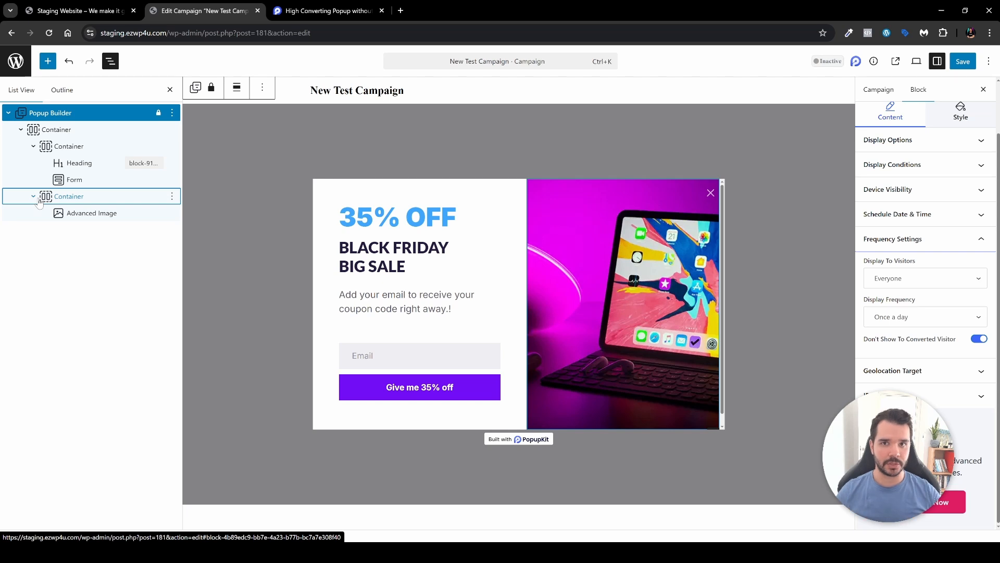
# Step: Open the WordPress admin in a separate tab, then install and activate PopupKit Pro from its plugin zip file
pyautogui.middleClick(16, 63)
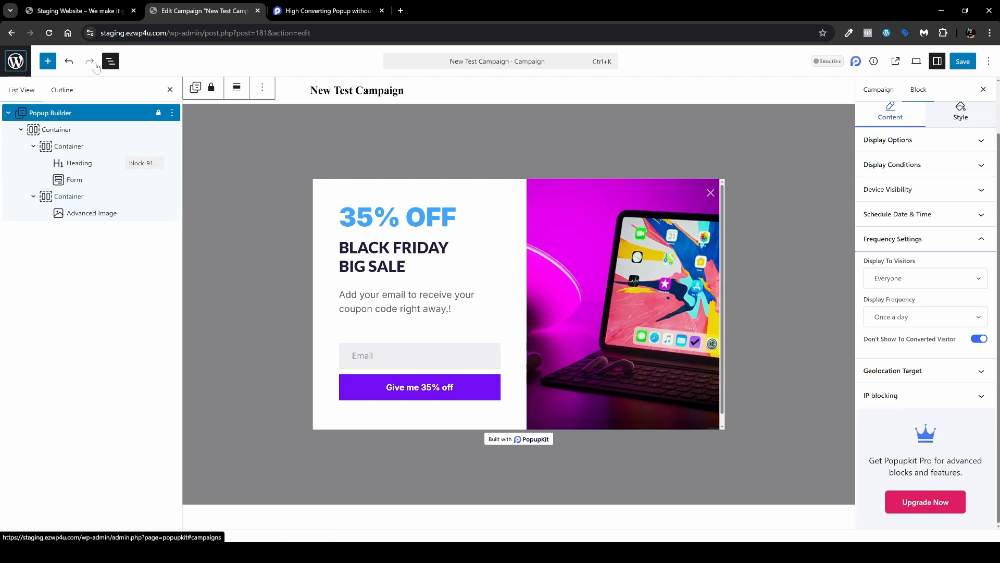
pyautogui.click(325, 16)
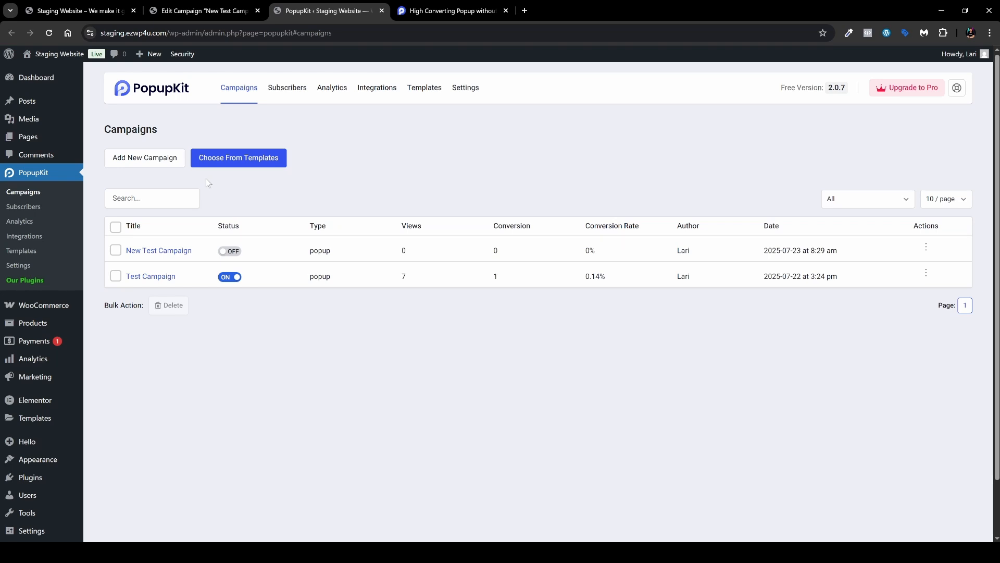
pyautogui.moveTo(32, 479)
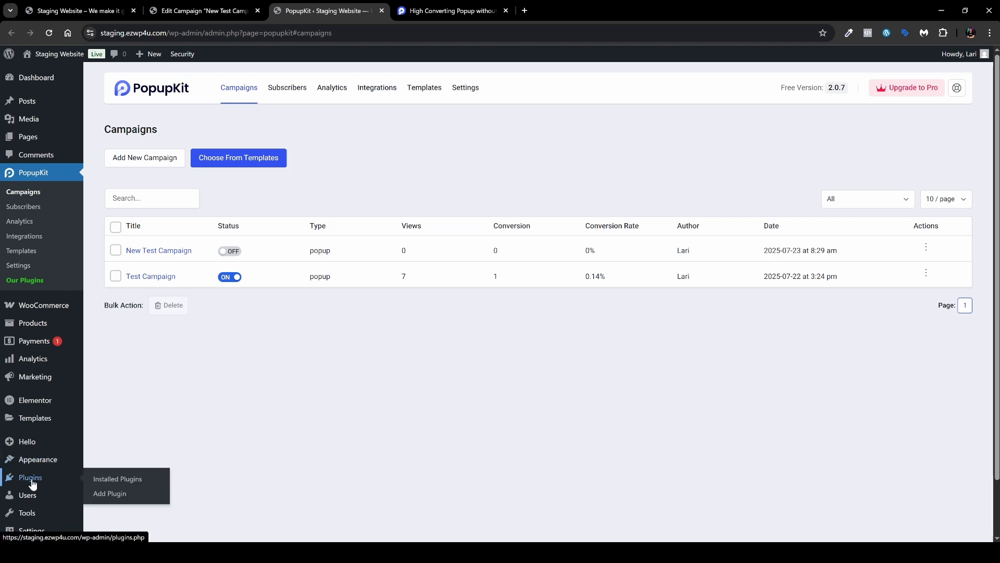
pyautogui.click(108, 494)
pyautogui.click(180, 82)
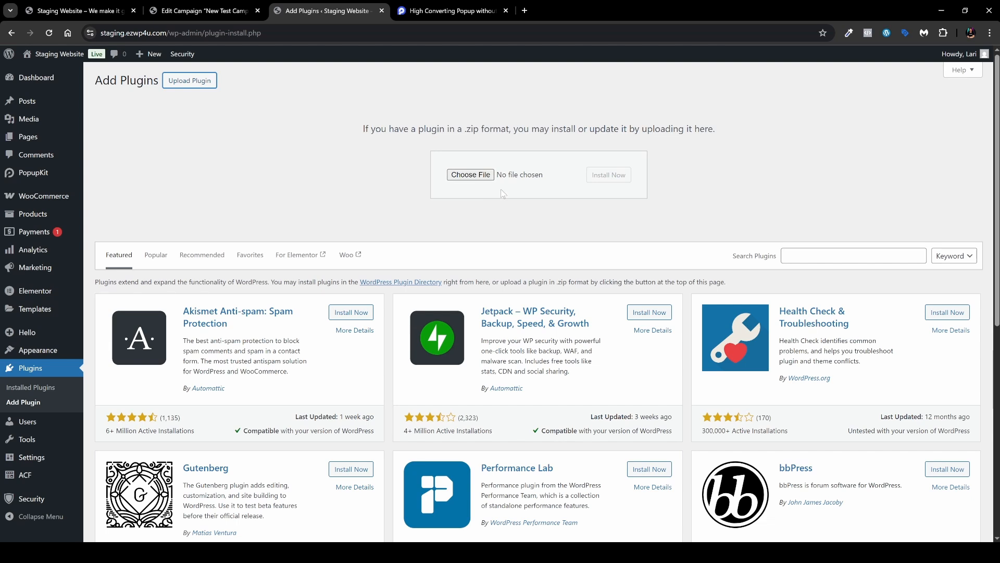
pyautogui.click(608, 177)
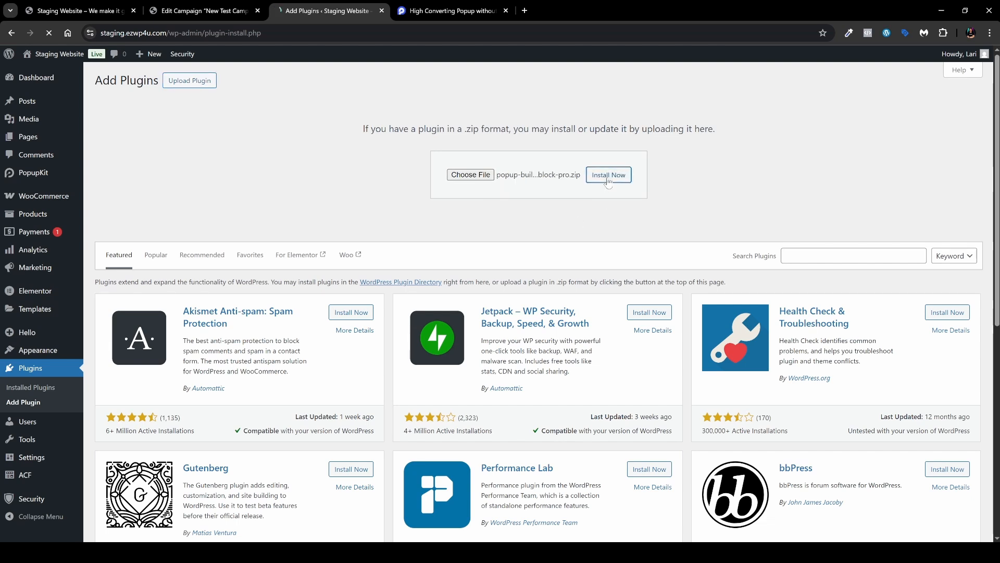
pyautogui.click(128, 172)
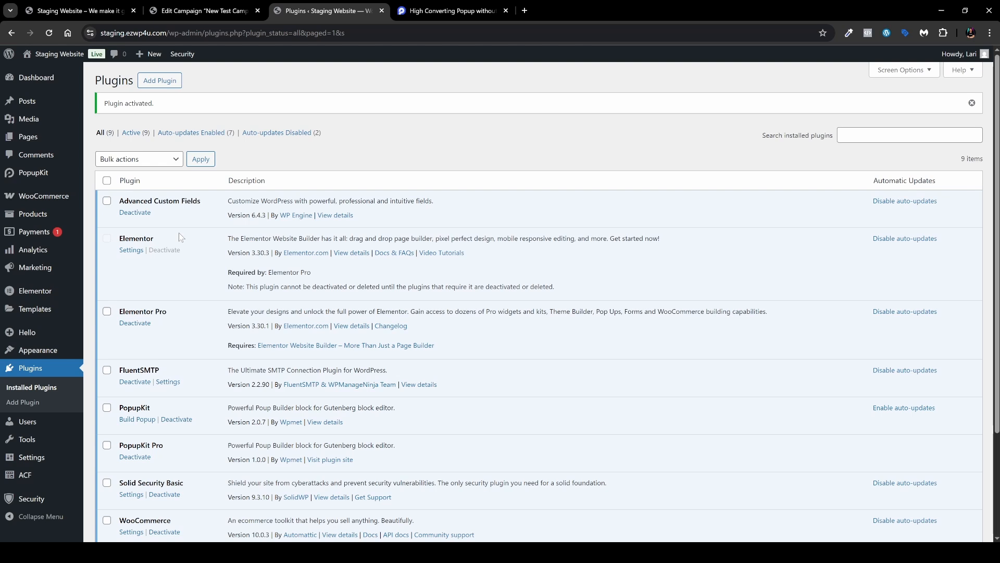
# Step: Open PopupKit's license settings, paste the license key and activate it
pyautogui.moveTo(33, 172)
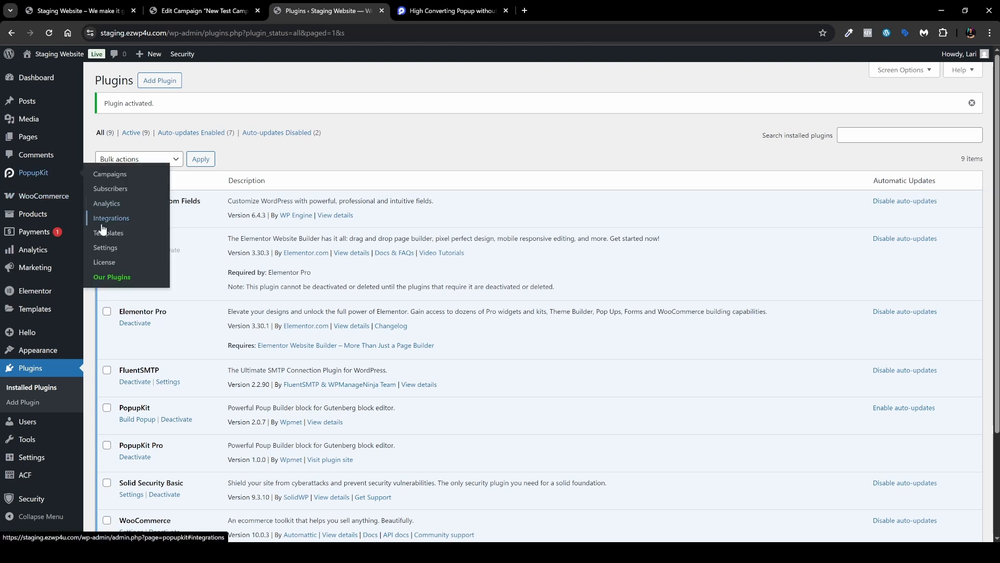
pyautogui.click(103, 262)
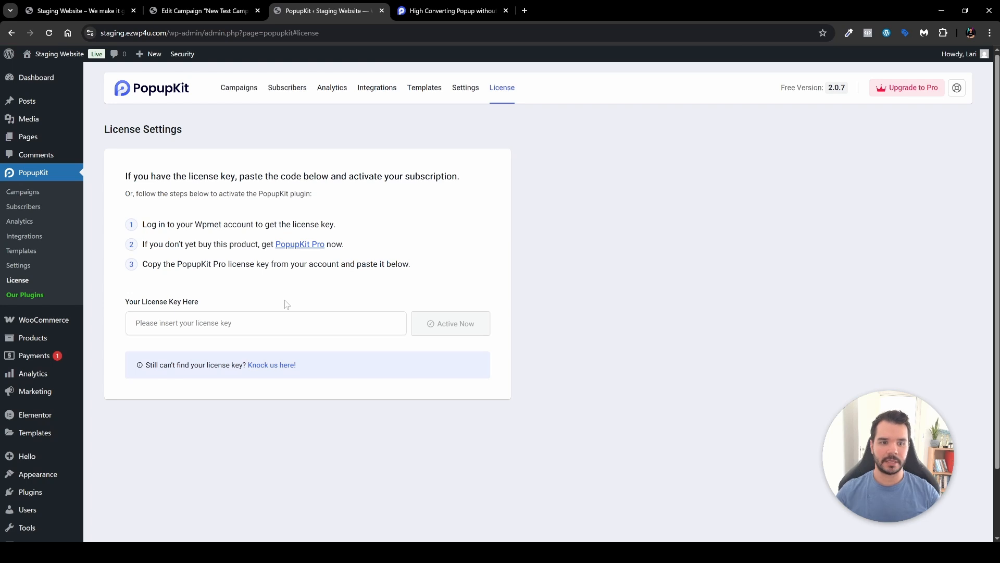
pyautogui.click(271, 323)
pyautogui.hotkey('ctrl', 'v')
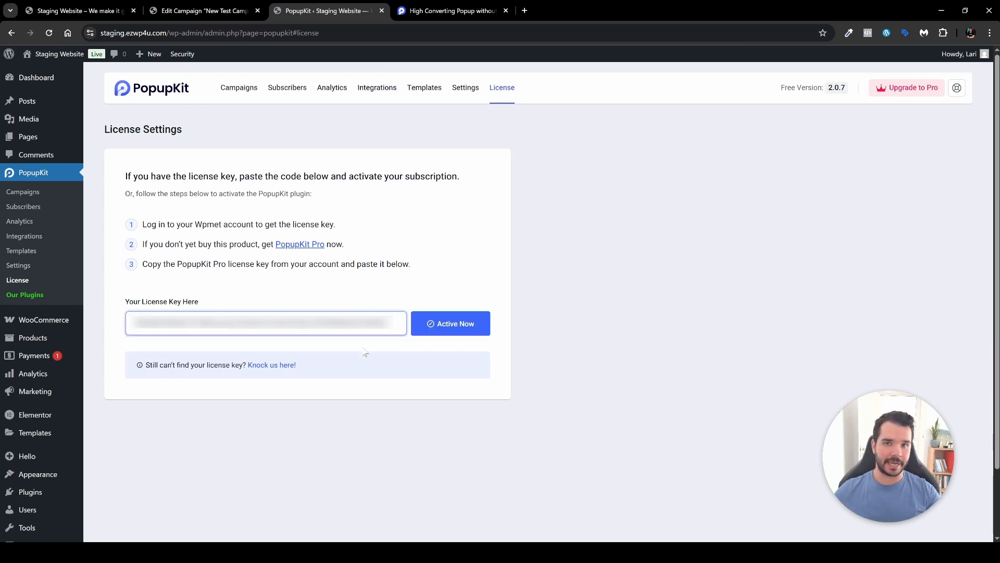
pyautogui.click(471, 323)
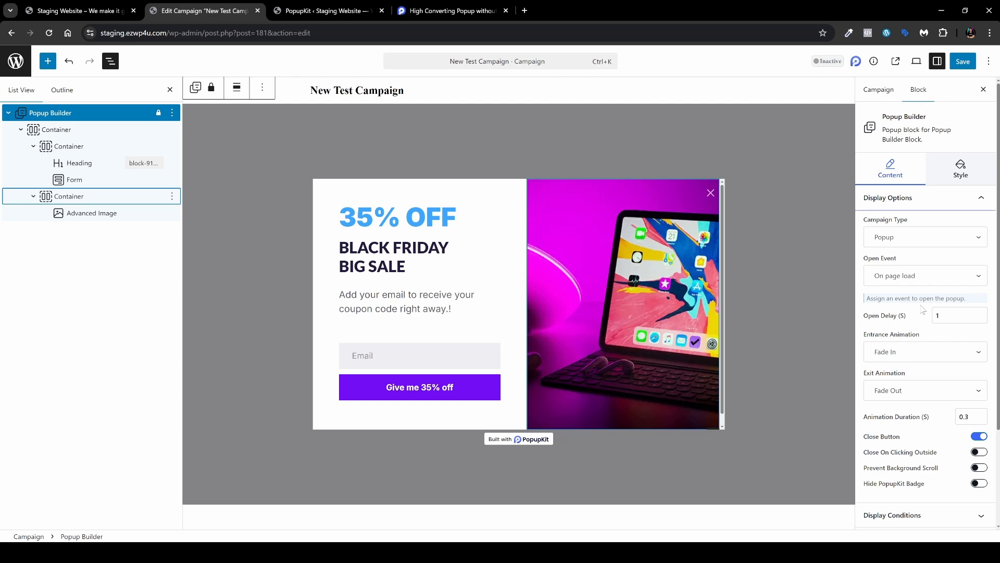
# Step: In the campaign editor, enable Hide PopupKit Badge and set the popup's Display Frequency to Every Visit
pyautogui.scroll(-2, 922, 312)
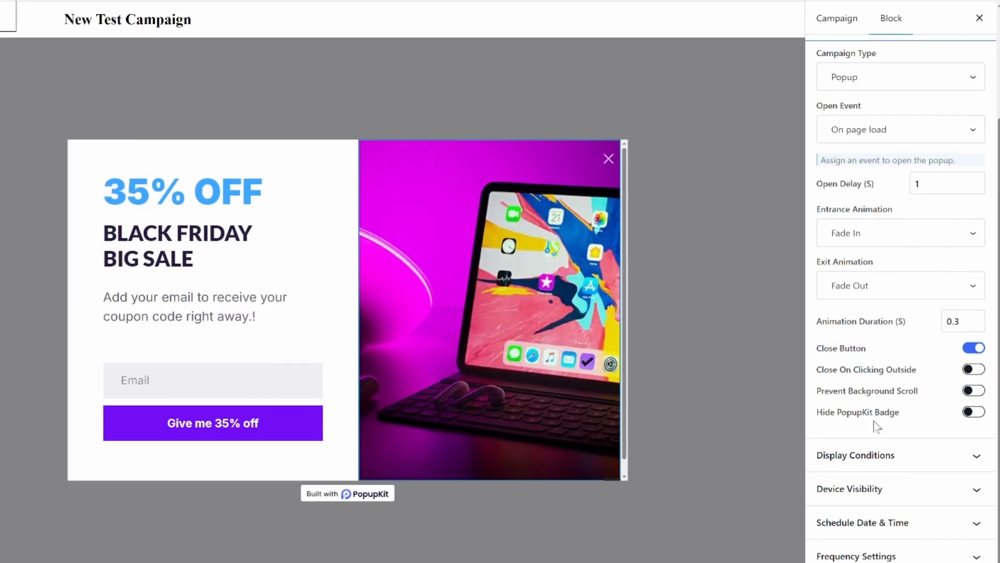
pyautogui.click(974, 415)
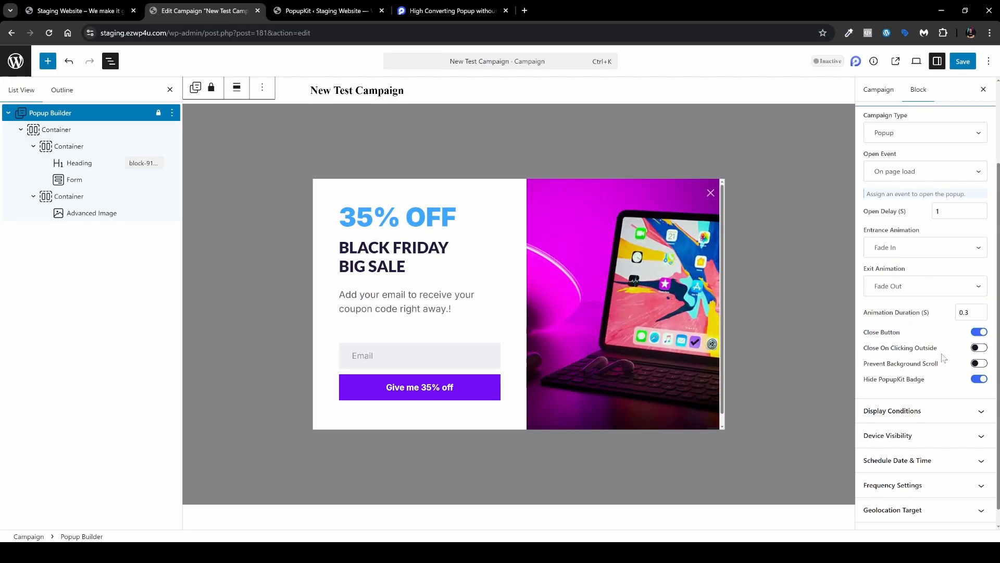
pyautogui.scroll(-1, 943, 358)
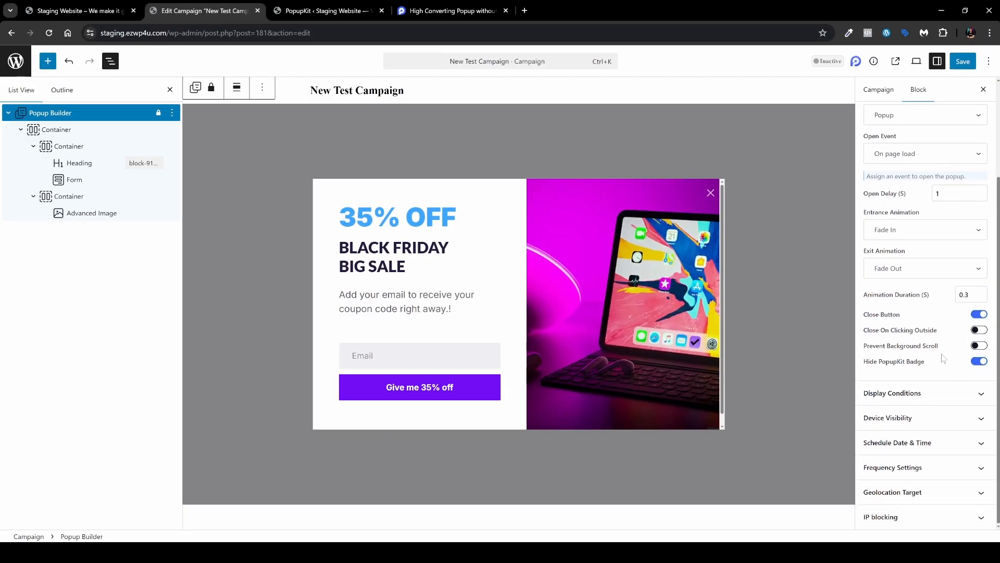
pyautogui.click(961, 468)
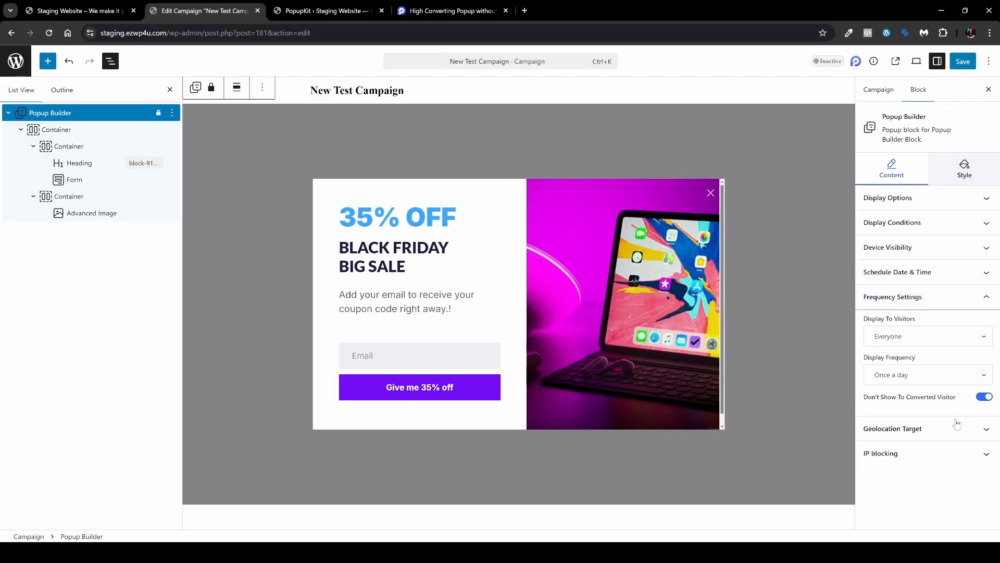
pyautogui.click(912, 376)
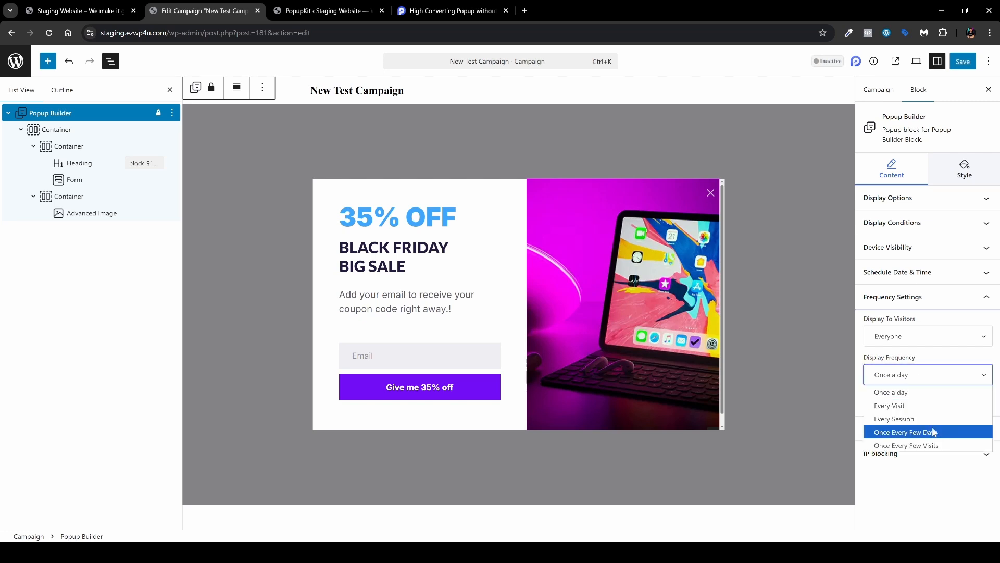
pyautogui.click(899, 407)
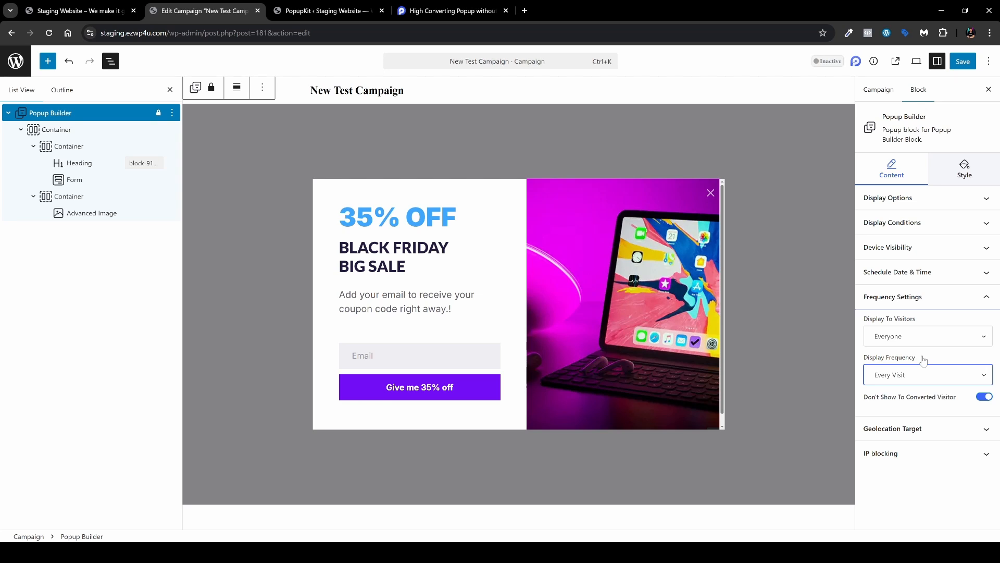
pyautogui.click(795, 202)
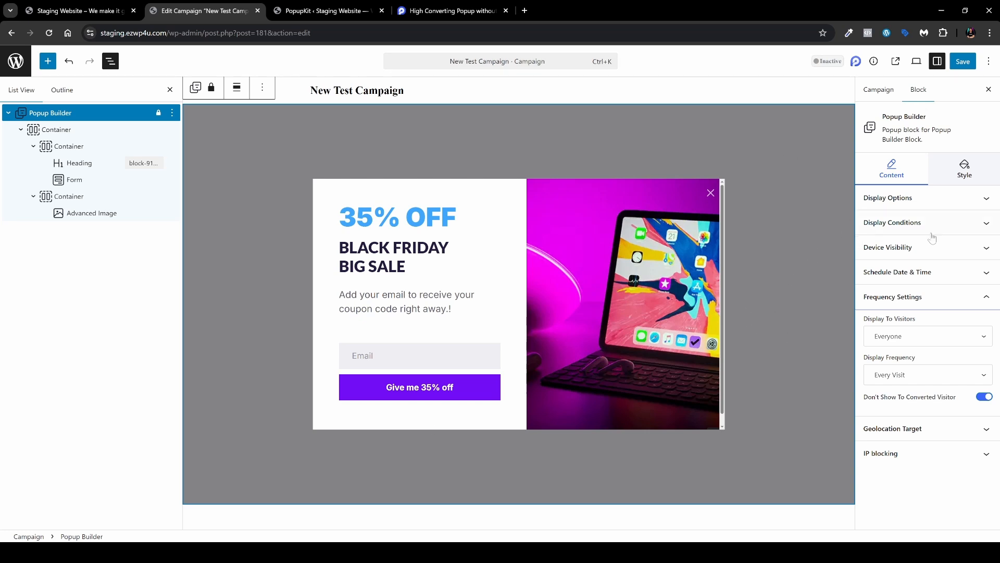
# Step: Try the Floating Bar, Slide-In and Full Screen campaign types on the popup block and return to Popup
pyautogui.click(935, 202)
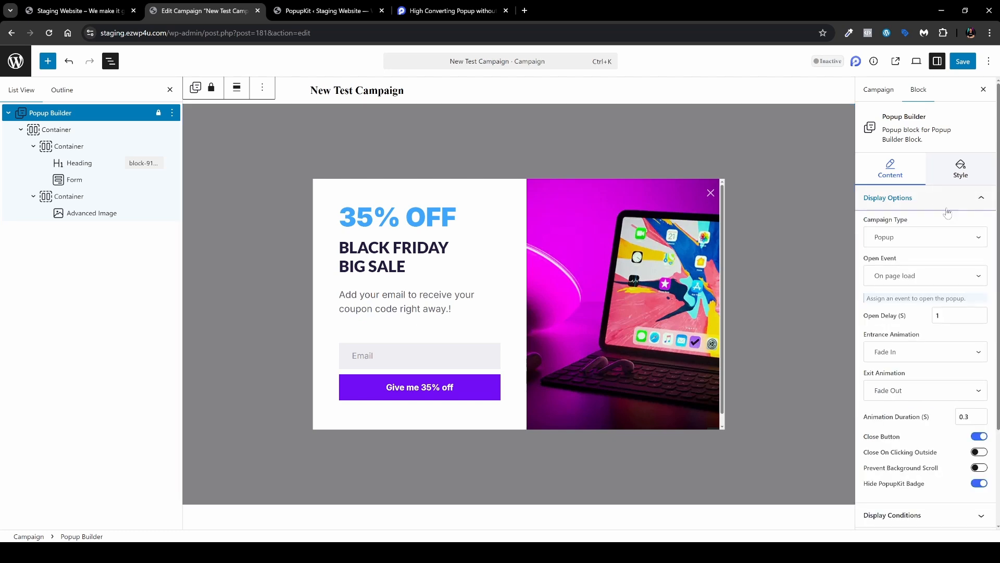
pyautogui.click(922, 241)
pyautogui.click(892, 267)
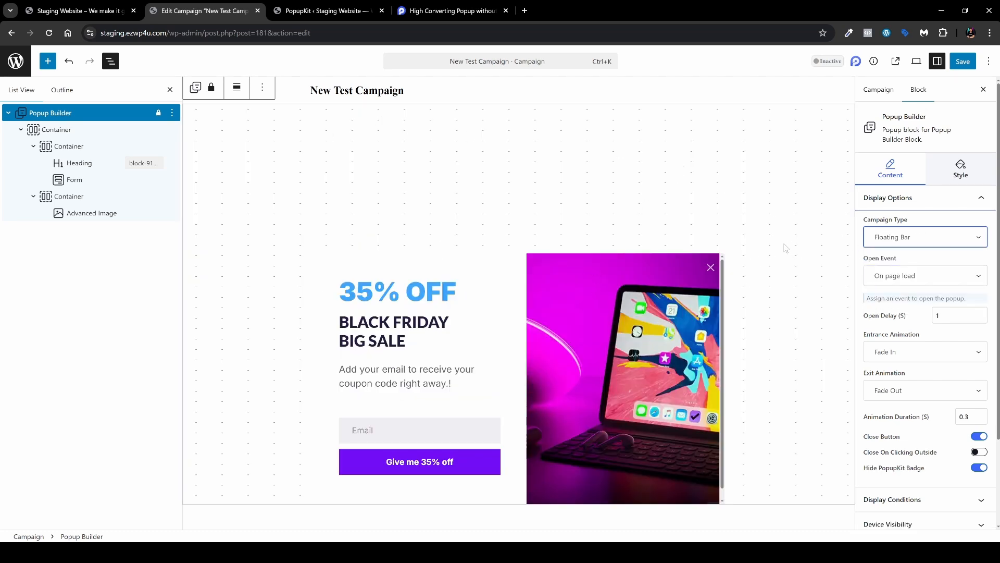
pyautogui.click(950, 244)
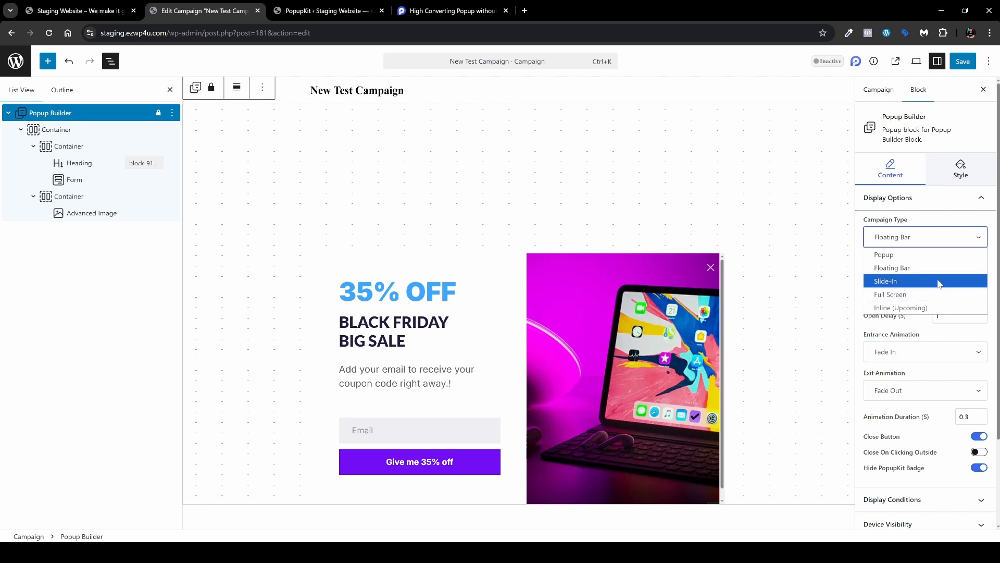
pyautogui.click(940, 282)
pyautogui.click(969, 237)
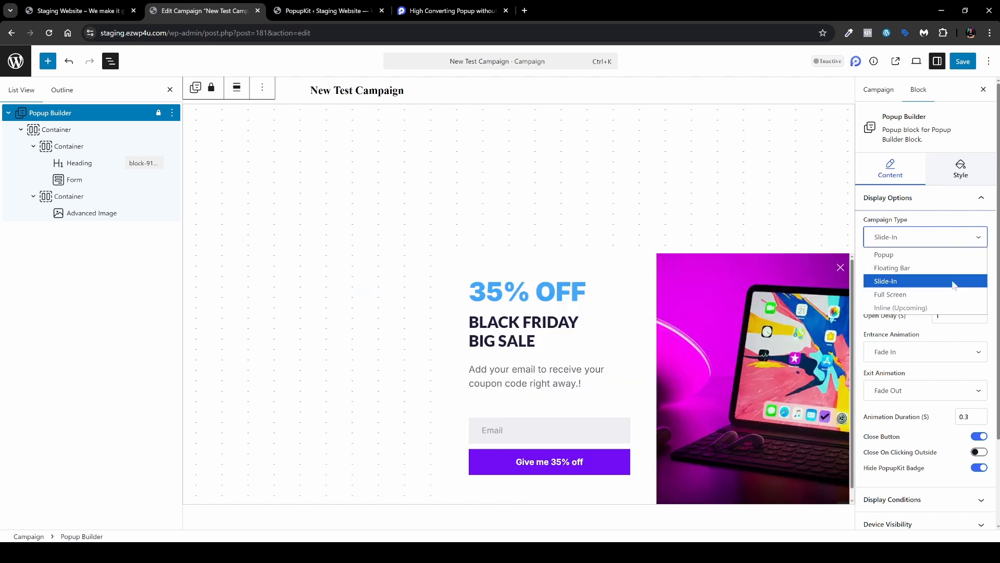
pyautogui.click(946, 294)
pyautogui.click(955, 242)
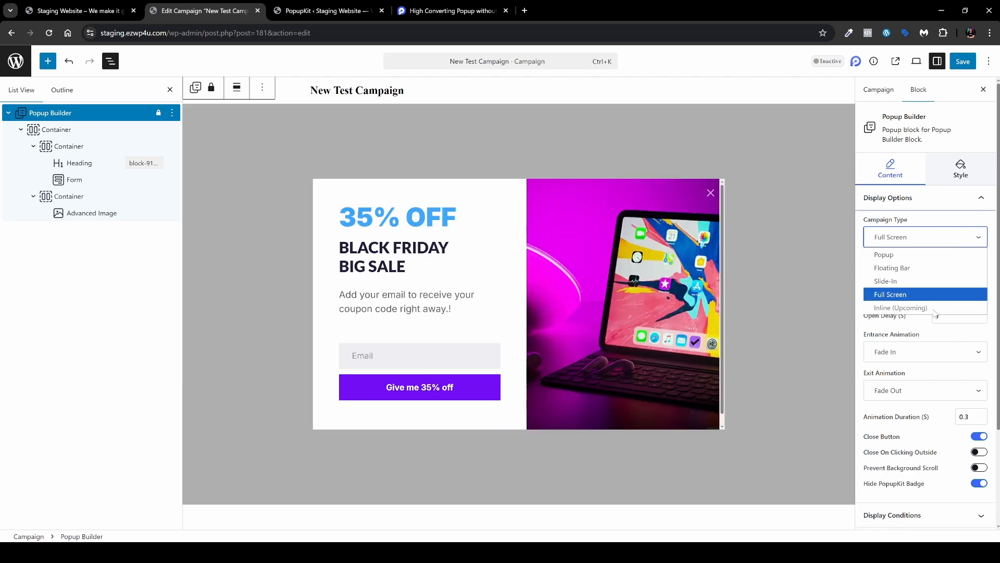
pyautogui.click(925, 255)
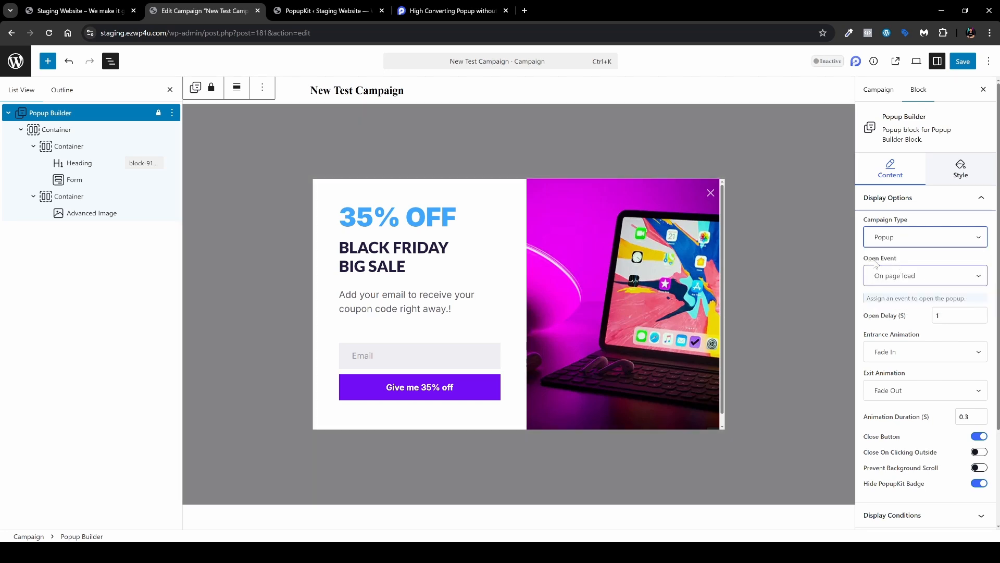
# Step: Try the Page Scrolled open event with a scroll progress of 100% and return the open event to On page load
pyautogui.click(920, 282)
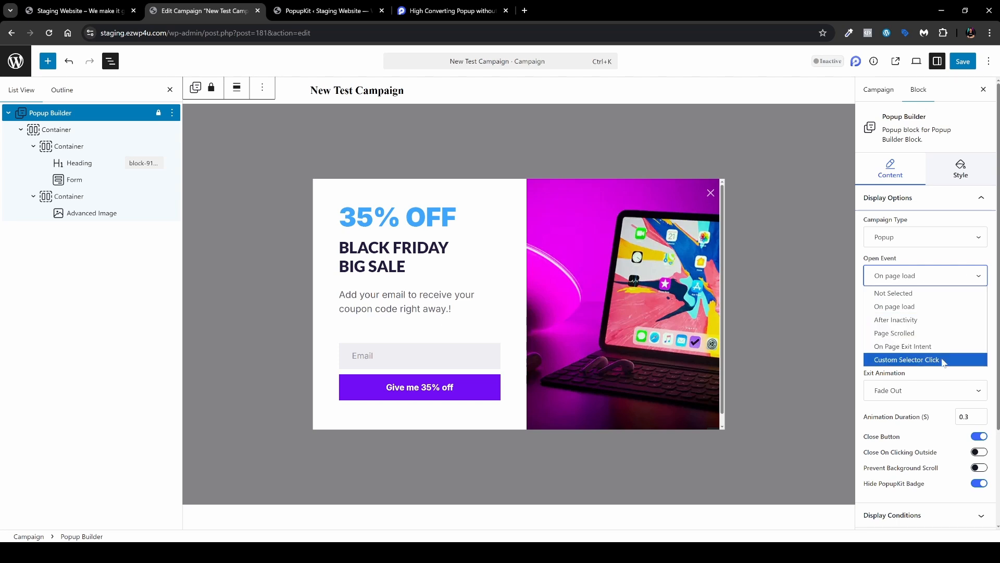
pyautogui.click(935, 333)
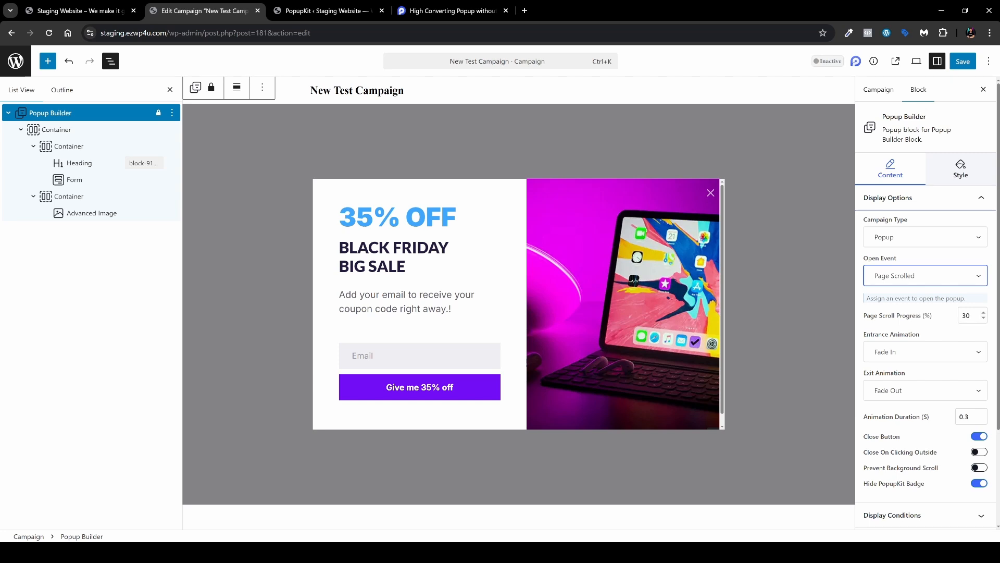
pyautogui.doubleClick(966, 315)
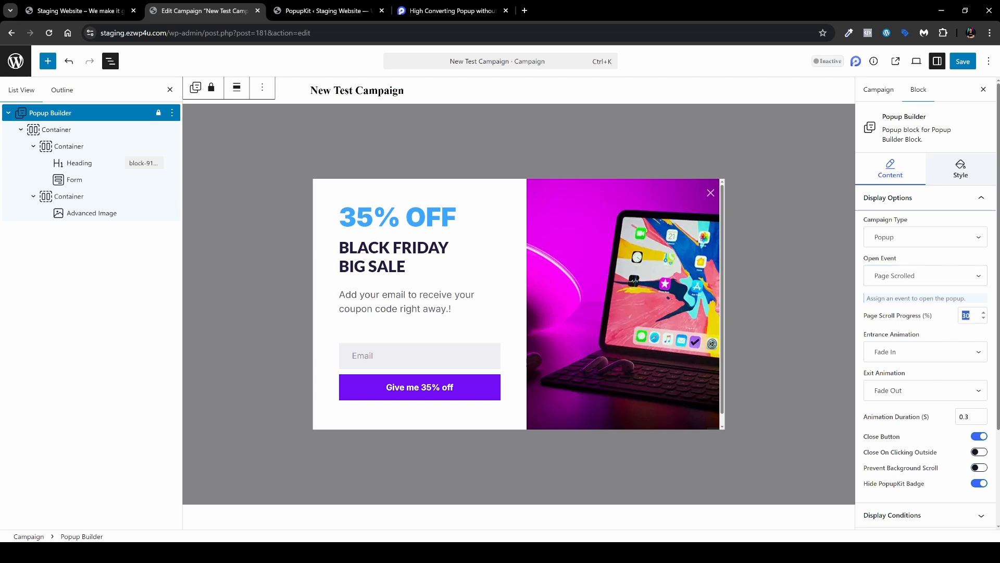
pyautogui.write('100')
pyautogui.doubleClick(967, 315)
pyautogui.click(933, 276)
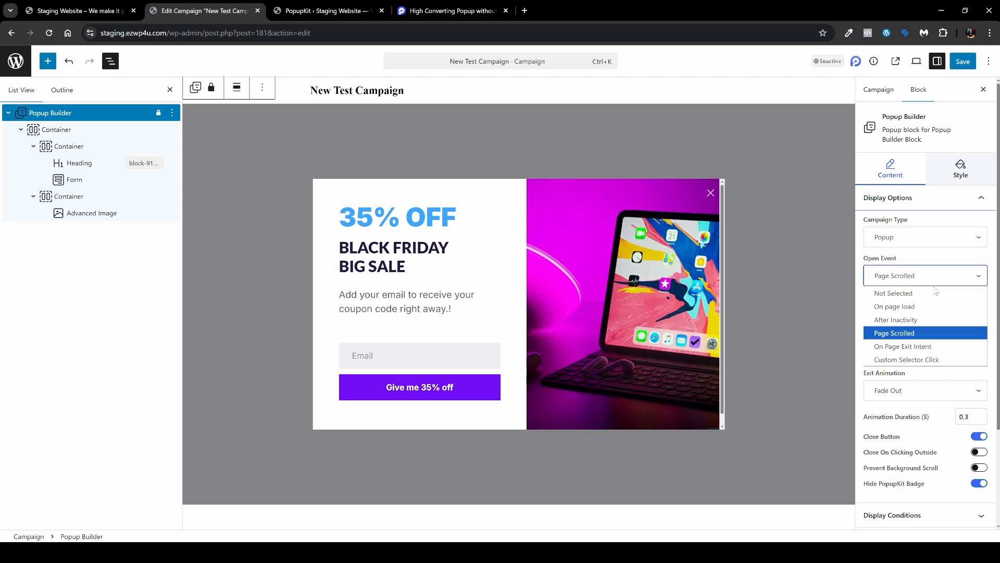
pyautogui.click(935, 309)
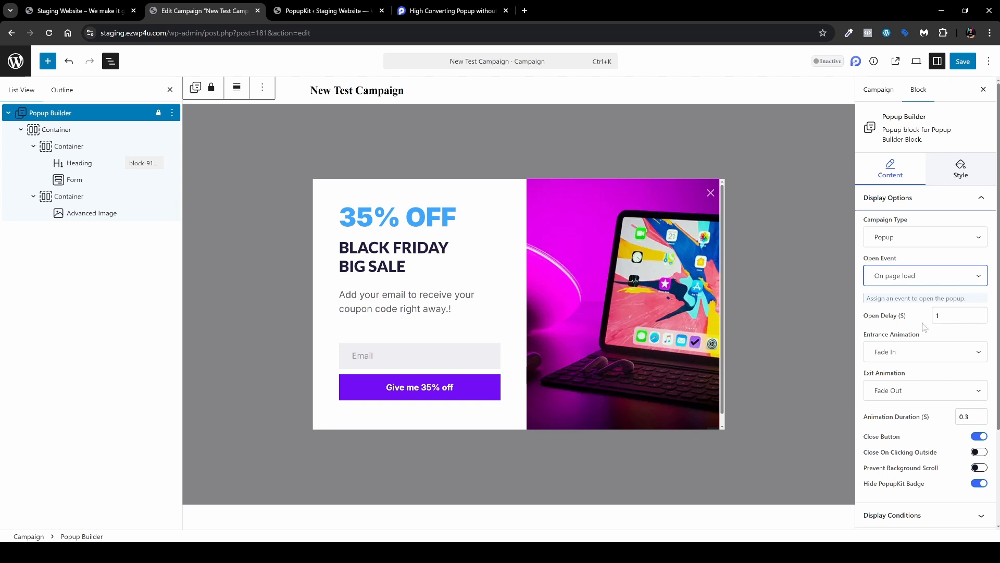
pyautogui.click(904, 319)
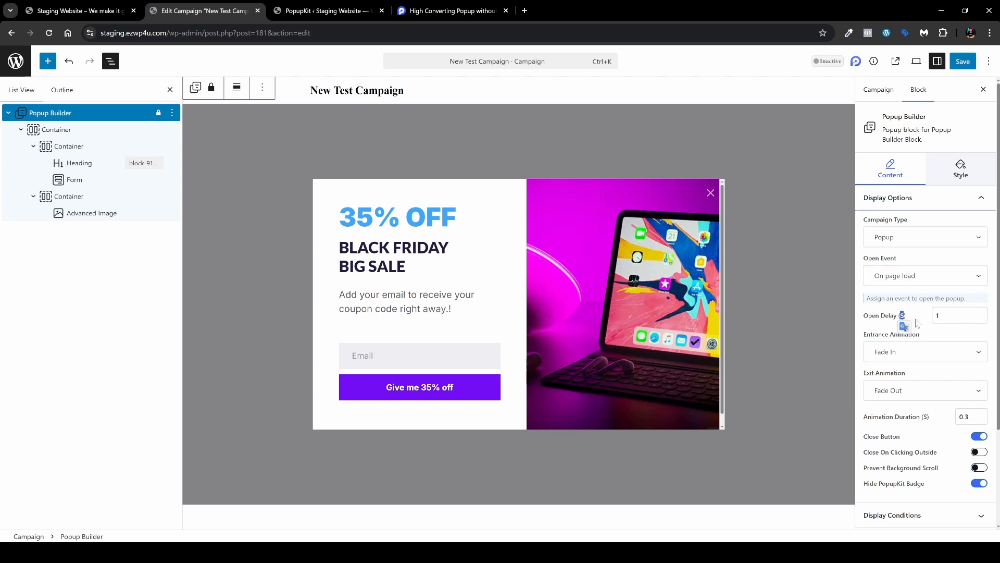
# Step: Review the popup's entrance and exit animation choices, keeping Fade In and Fade Out
pyautogui.scroll(-2, 930, 326)
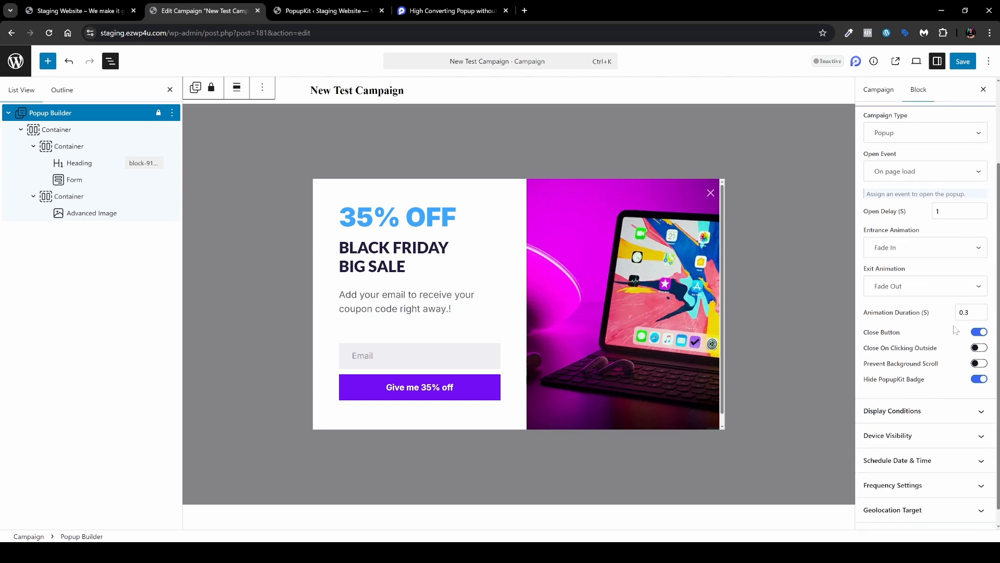
pyautogui.click(920, 249)
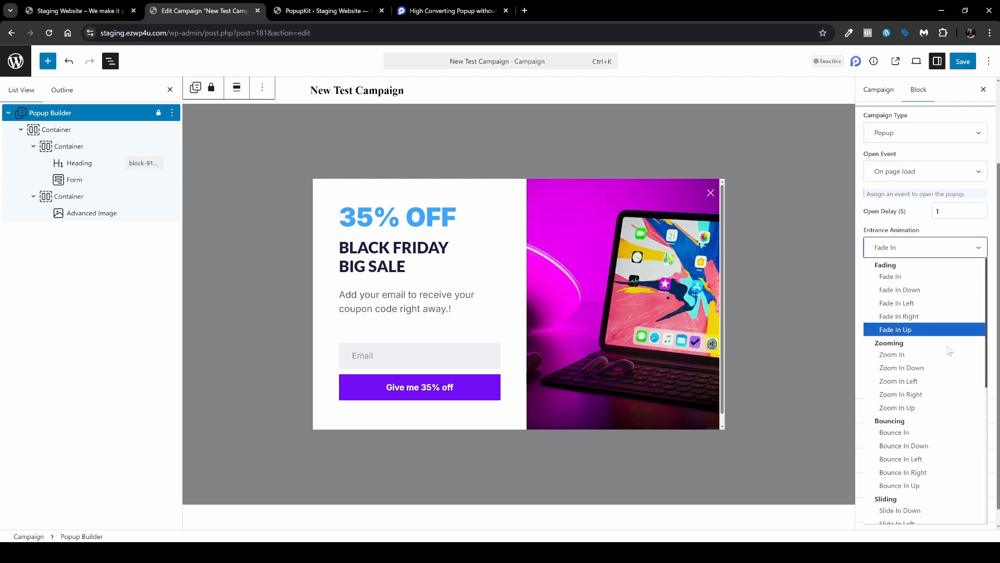
pyautogui.scroll(-5, 947, 351)
pyautogui.scroll(6, 948, 351)
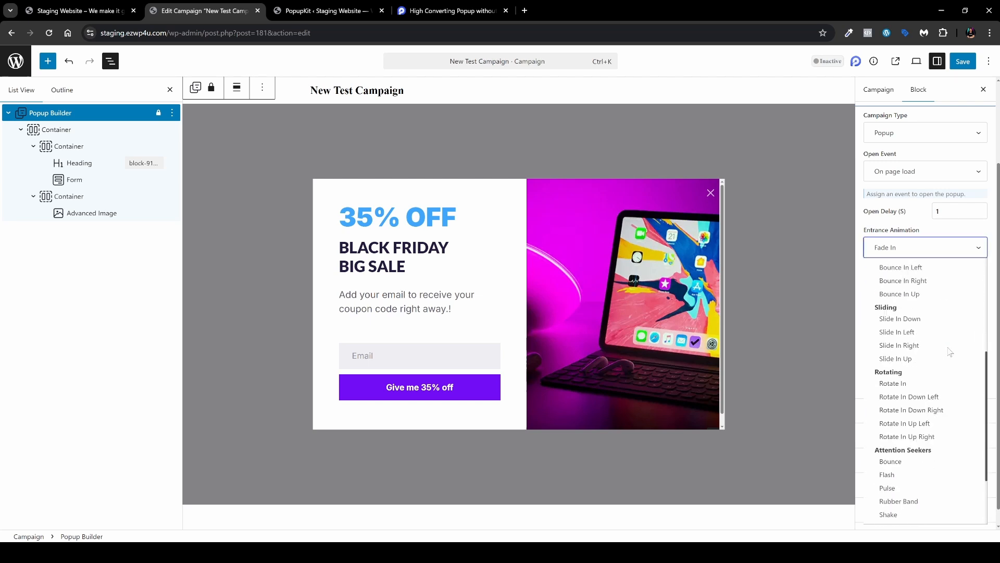
pyautogui.click(925, 241)
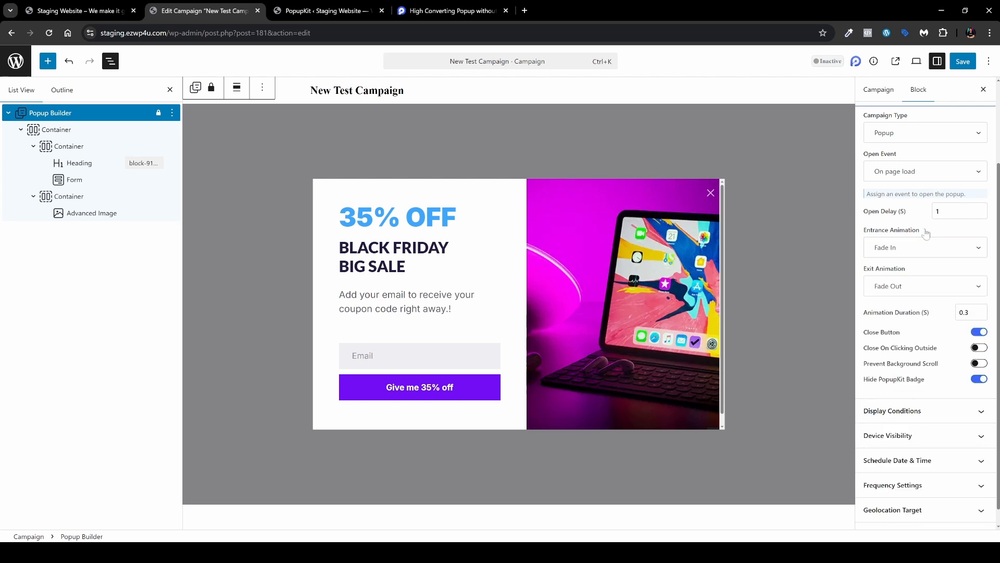
pyautogui.click(931, 287)
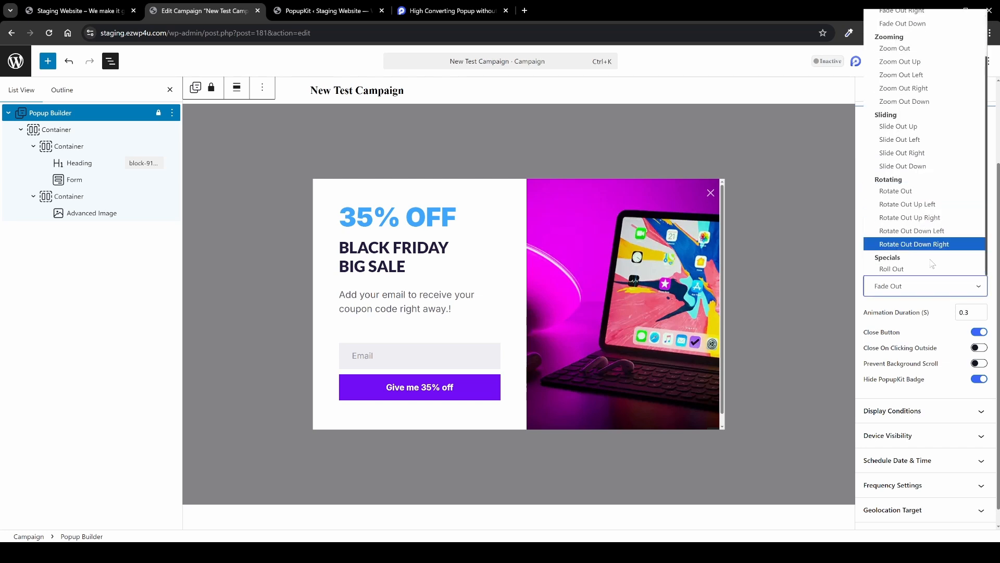
pyautogui.click(912, 269)
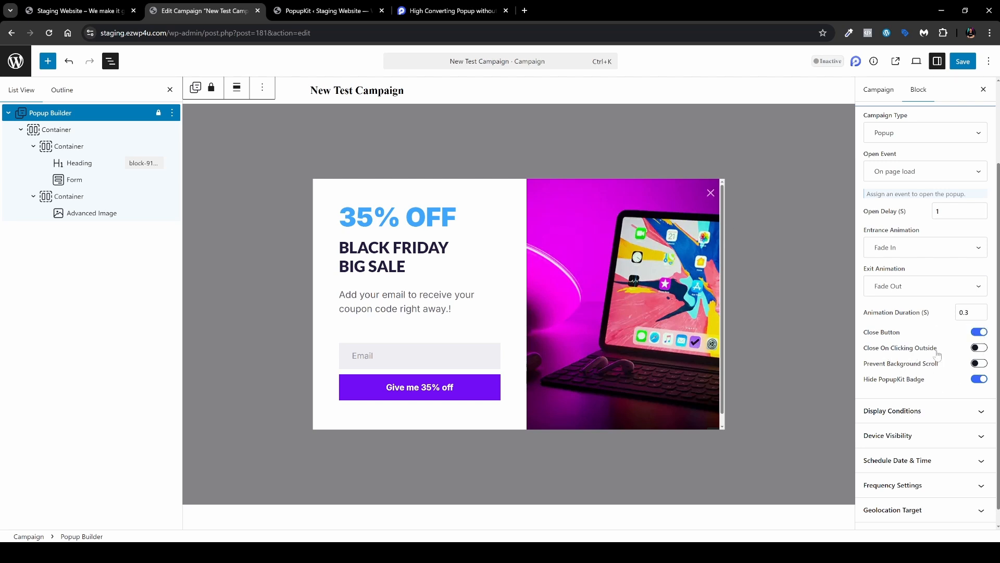
# Step: In Display Conditions, try Exclude on the Entire Site condition, return it to Include, and add and remove a second condition
pyautogui.scroll(-1, 939, 357)
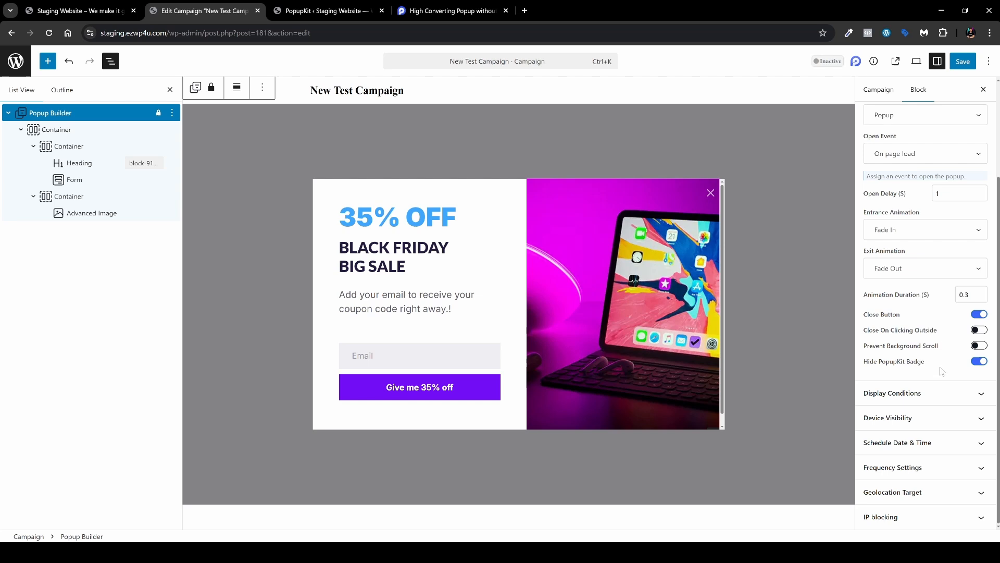
pyautogui.click(930, 395)
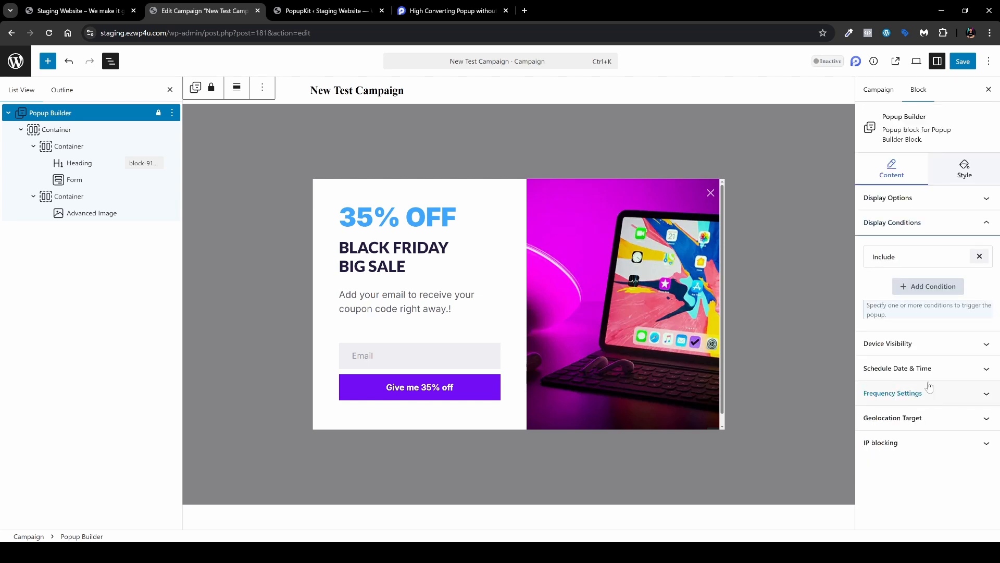
pyautogui.click(920, 261)
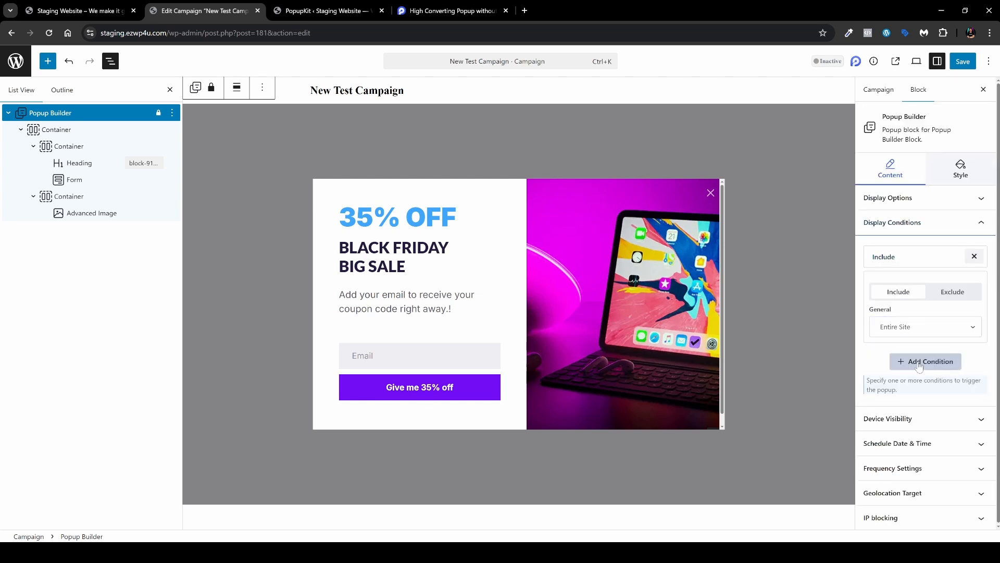
pyautogui.click(960, 293)
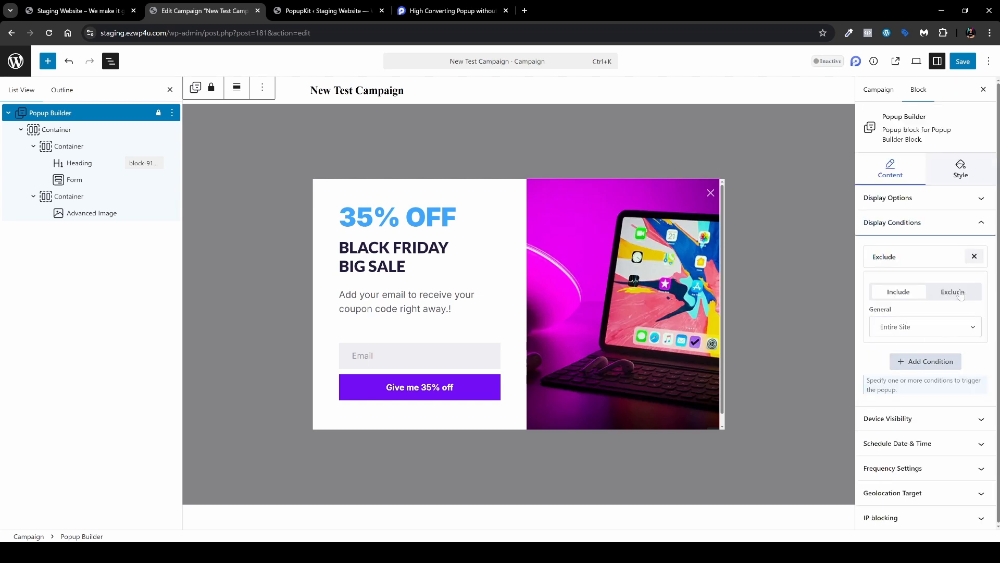
pyautogui.click(918, 296)
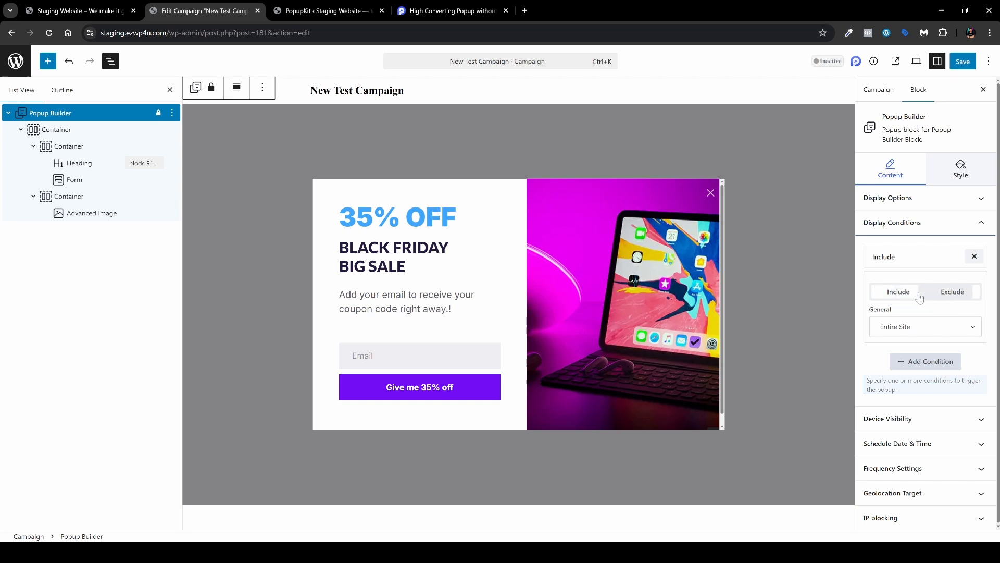
pyautogui.click(926, 365)
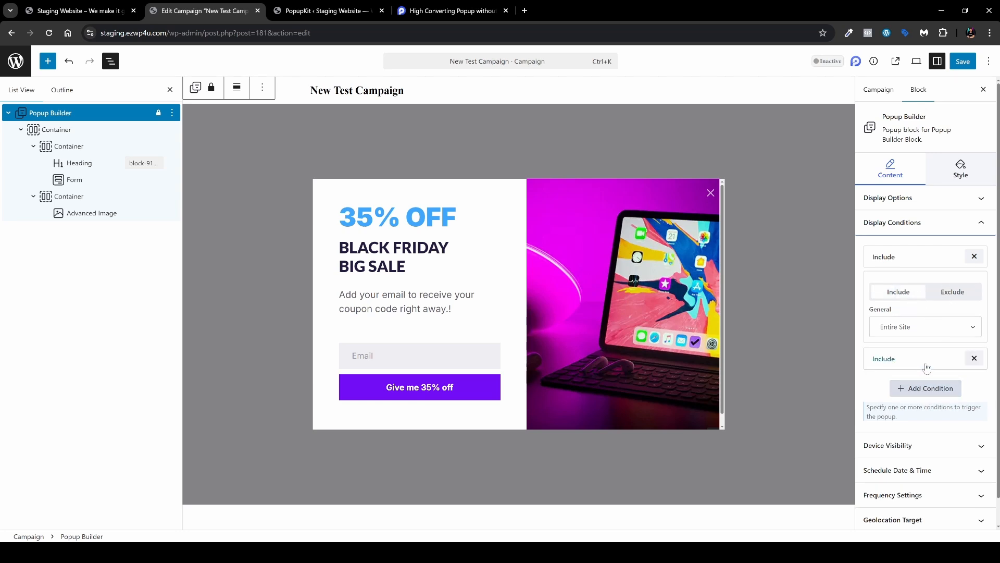
pyautogui.click(974, 358)
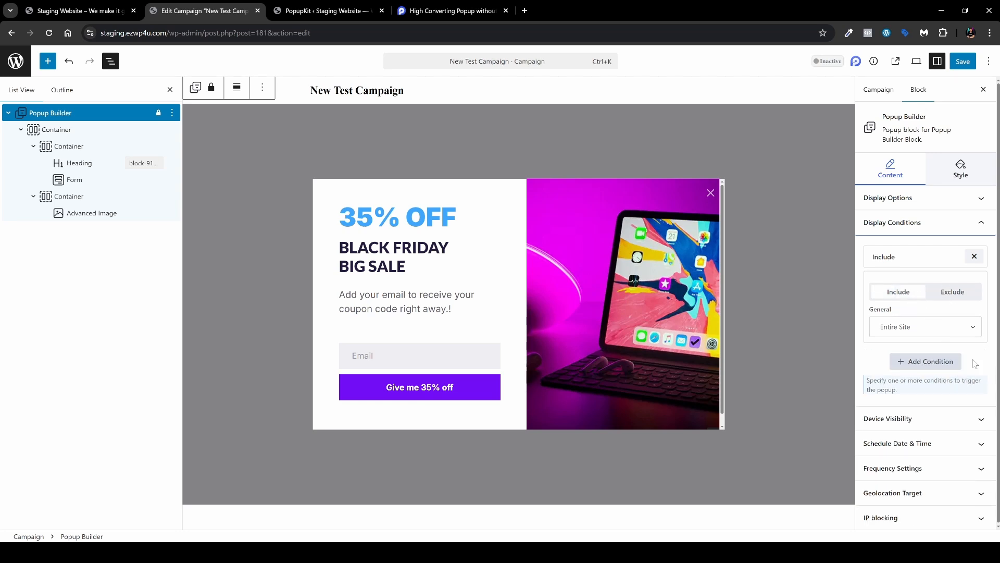
# Step: Add a second Include display condition with WooCommerce as the general target and Thank You Page as the WooCommerce location
pyautogui.click(932, 367)
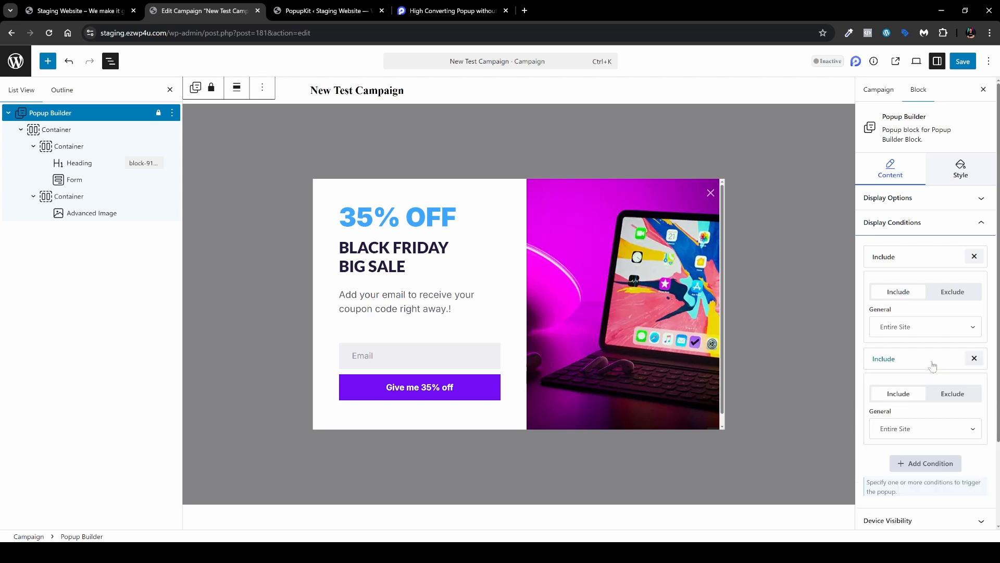
pyautogui.click(929, 429)
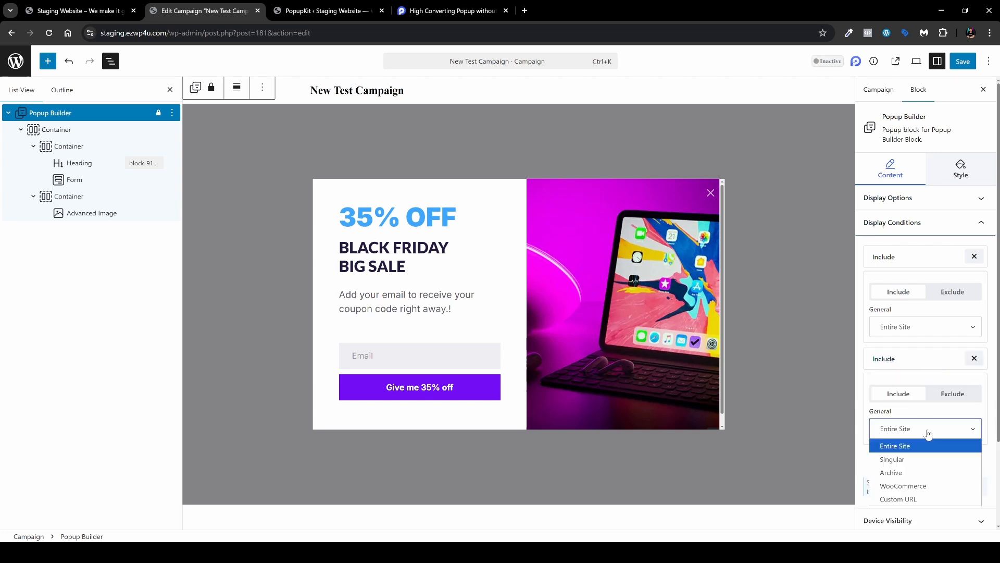
pyautogui.click(928, 486)
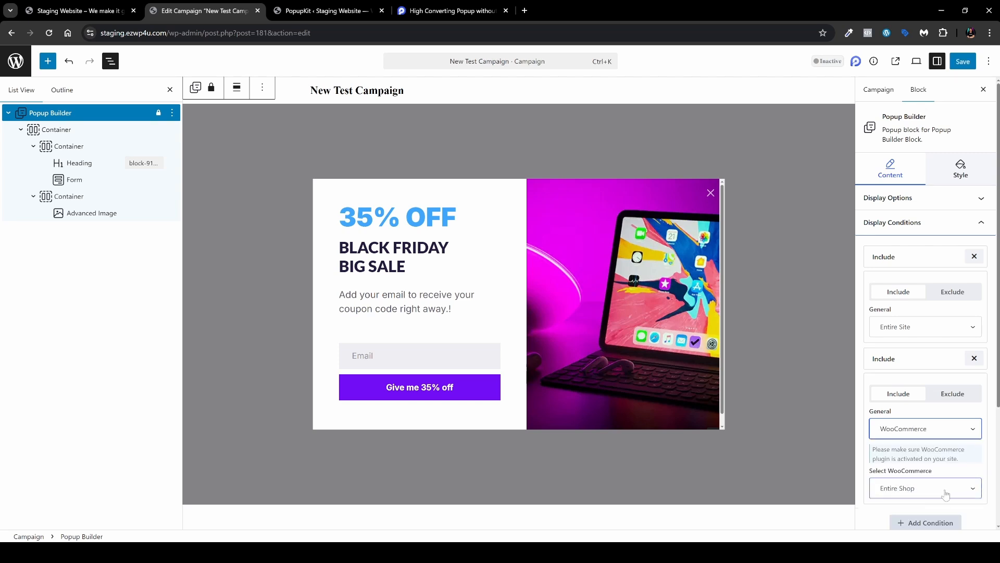
pyautogui.click(935, 491)
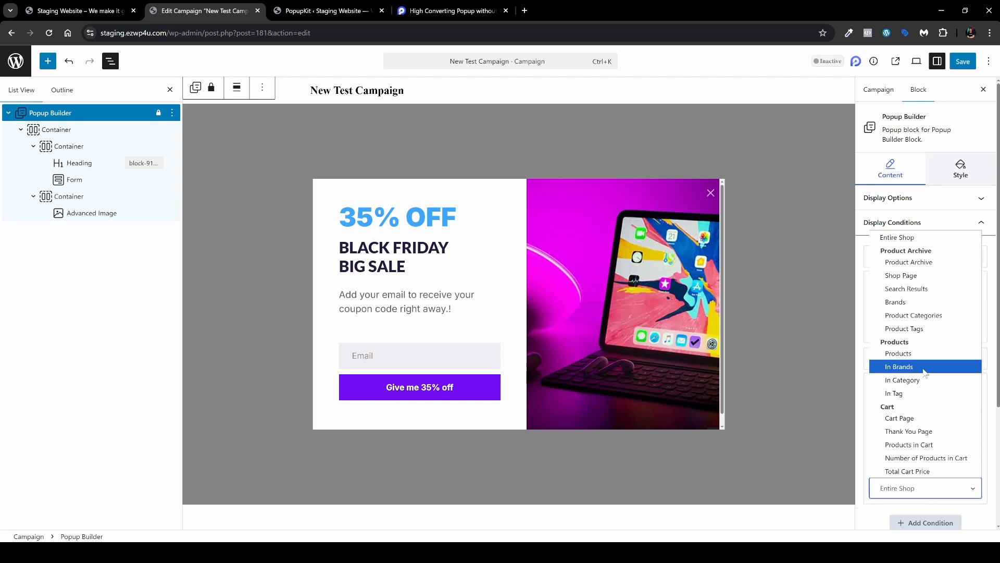
pyautogui.click(921, 432)
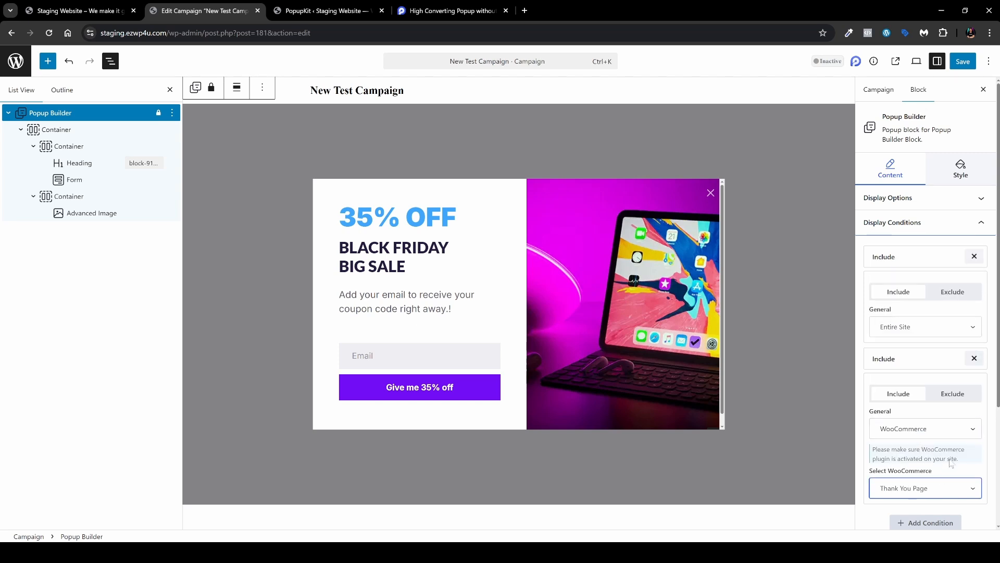
pyautogui.scroll(-2, 926, 268)
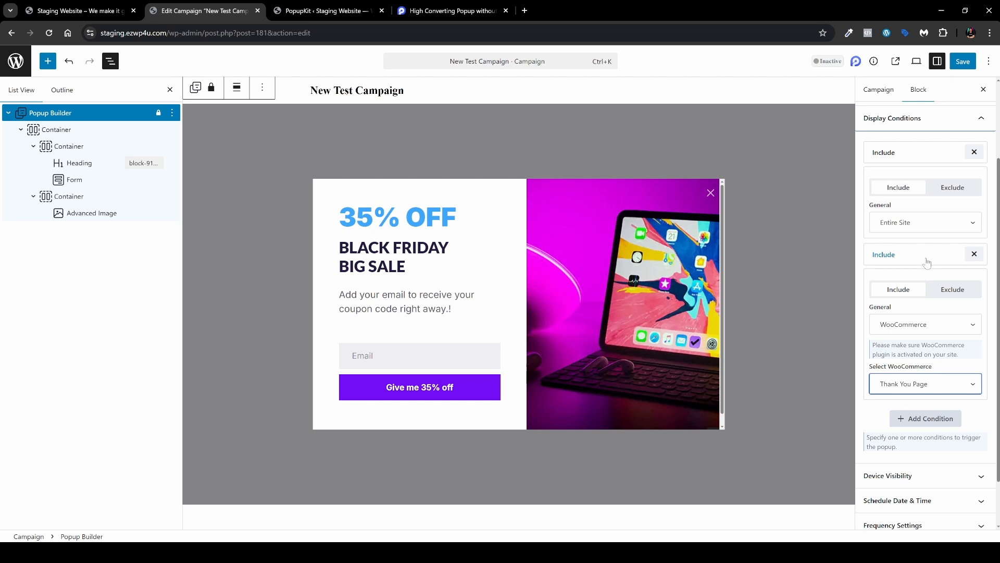
pyautogui.click(927, 262)
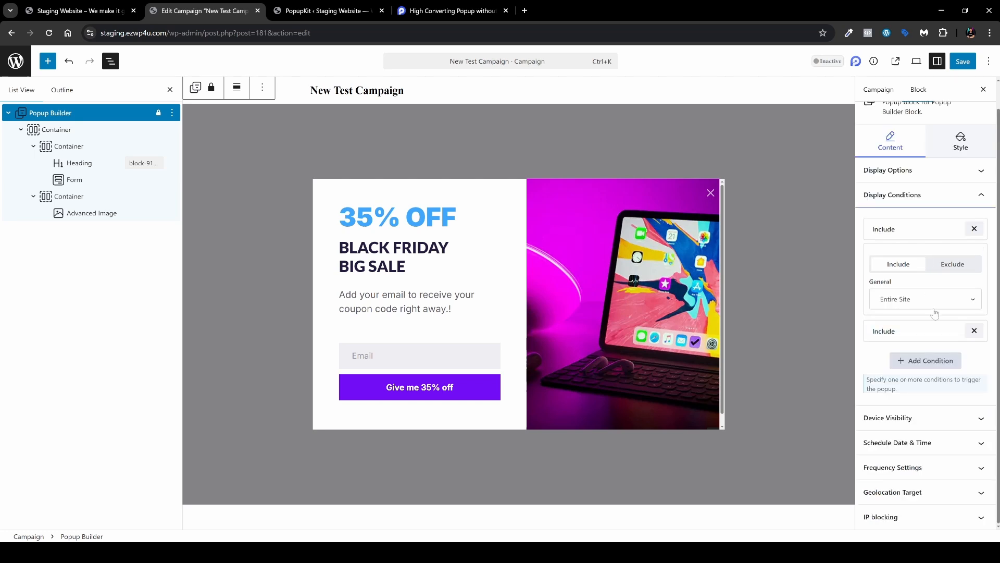
# Step: Review the Device Visibility options, try scheduling with its time zone and start date choices, and turn scheduling back off
pyautogui.click(928, 420)
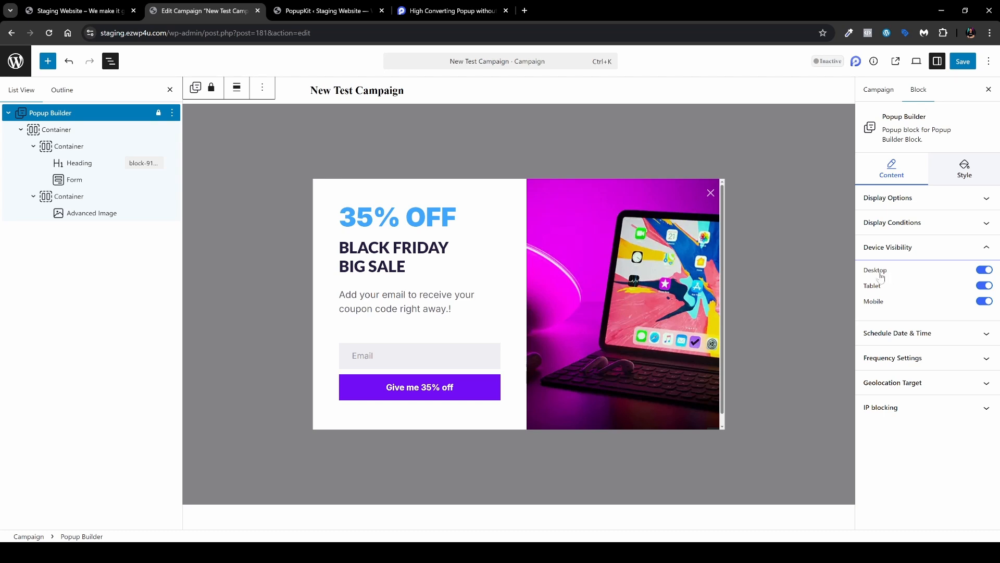
pyautogui.click(927, 338)
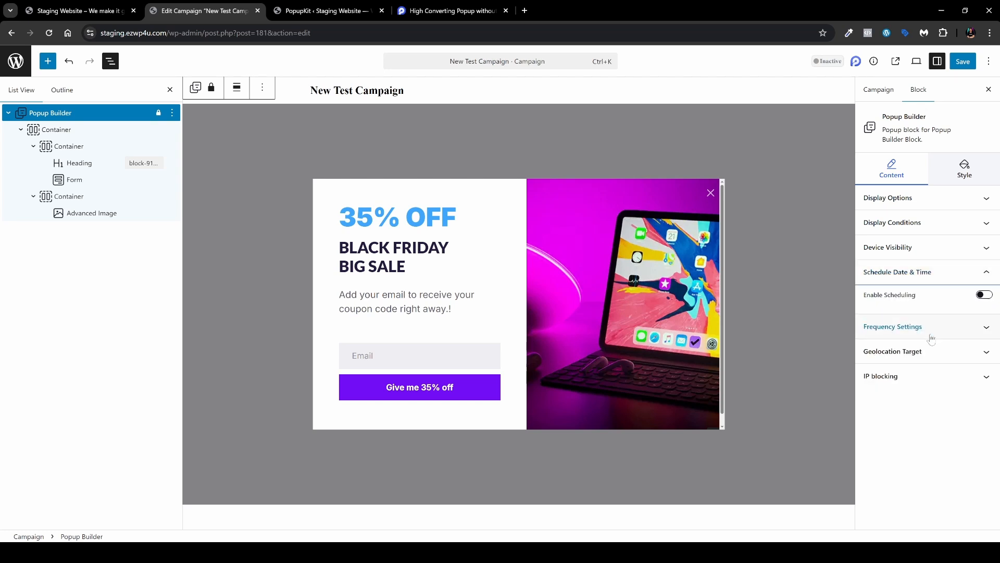
pyautogui.click(979, 293)
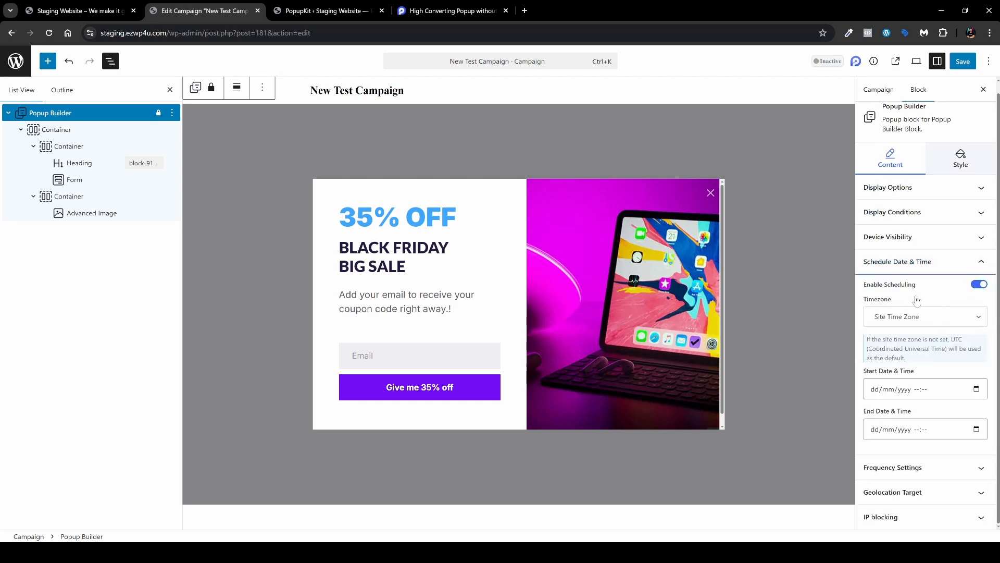
pyautogui.click(946, 322)
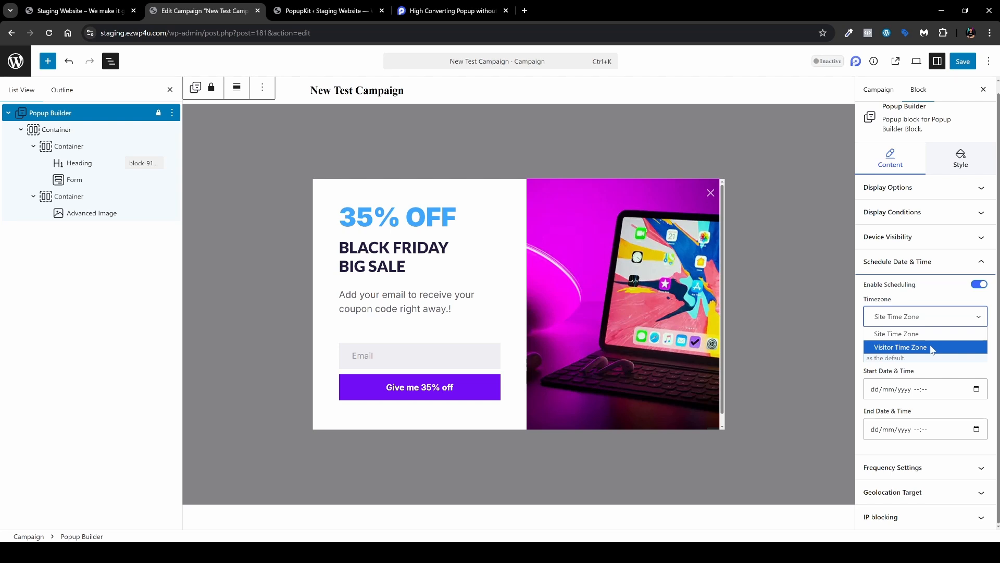
pyautogui.click(947, 366)
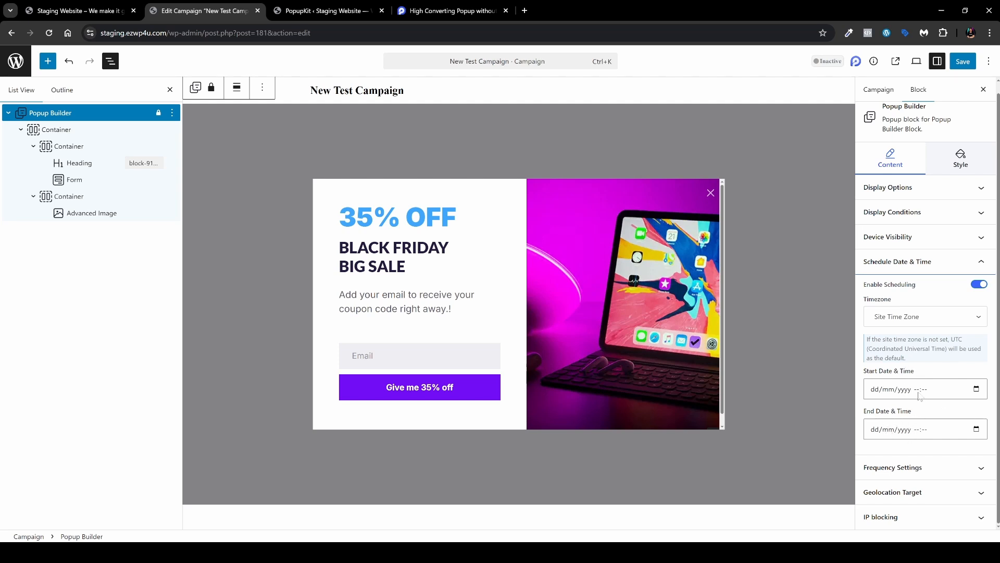
pyautogui.click(892, 391)
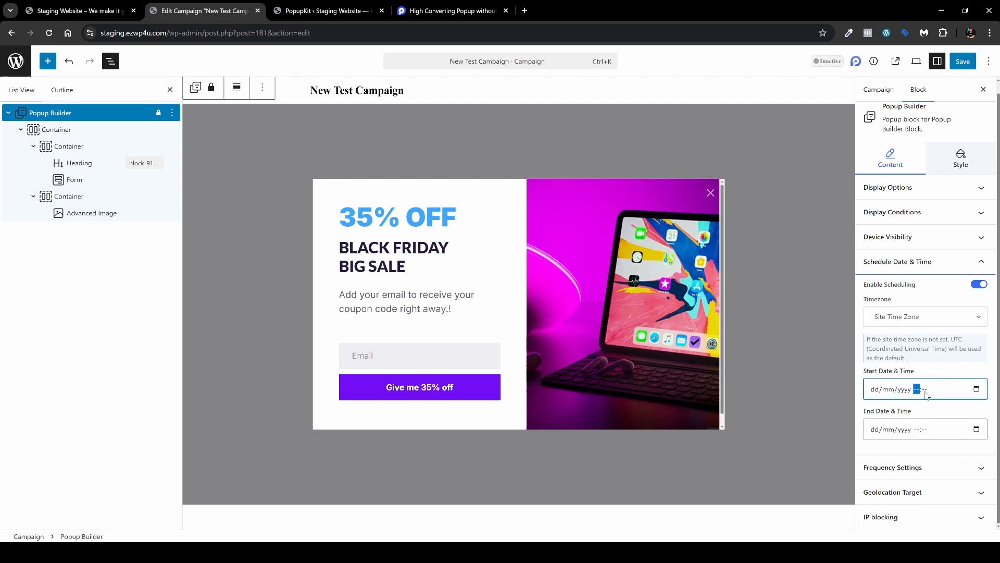
pyautogui.click(977, 391)
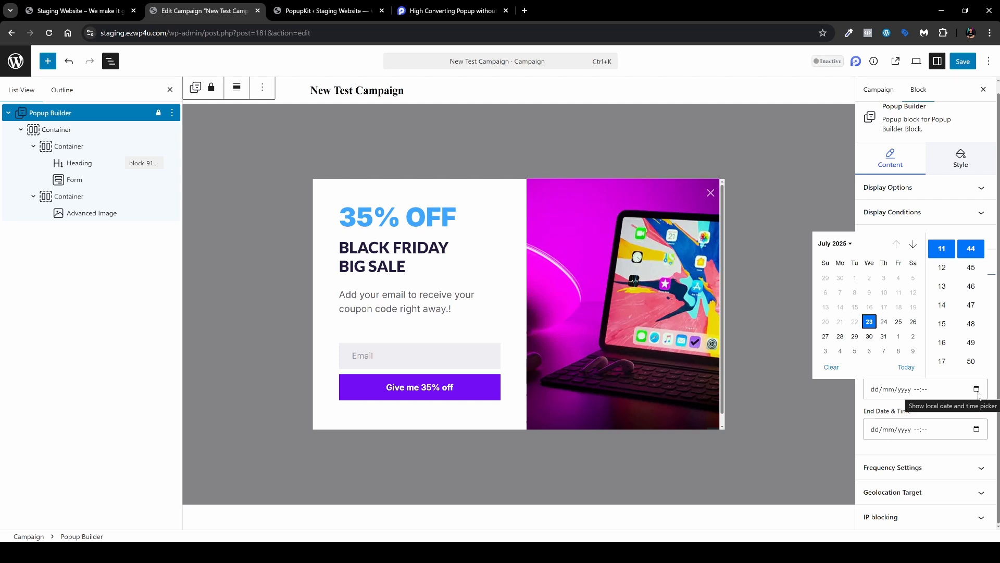
pyautogui.scroll(-1, 869, 333)
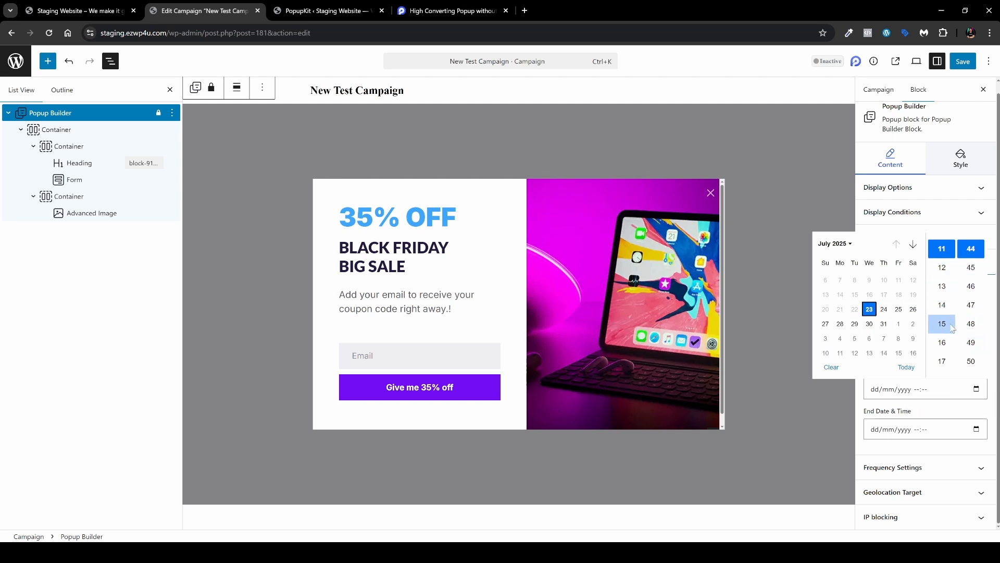
pyautogui.click(909, 430)
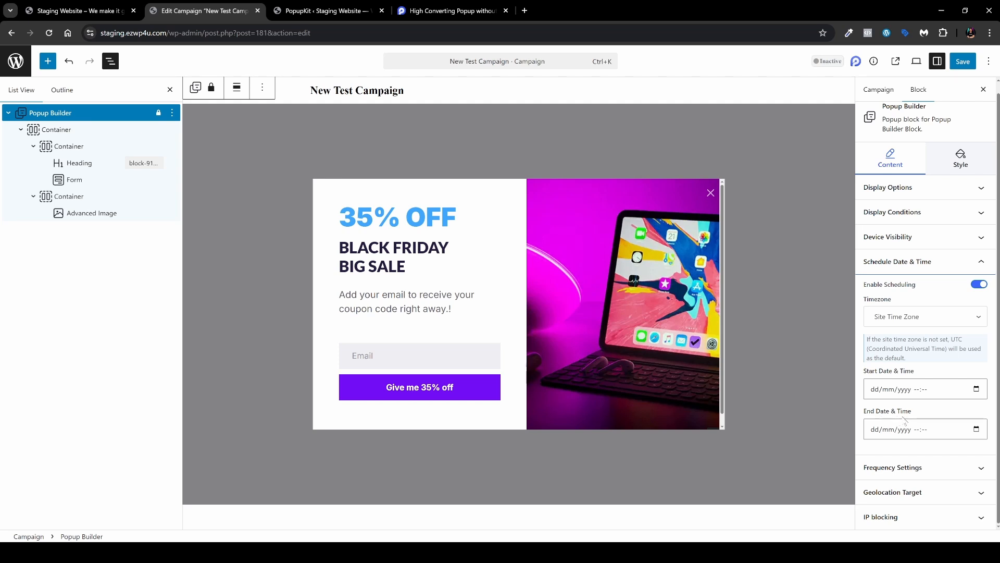
pyautogui.click(978, 284)
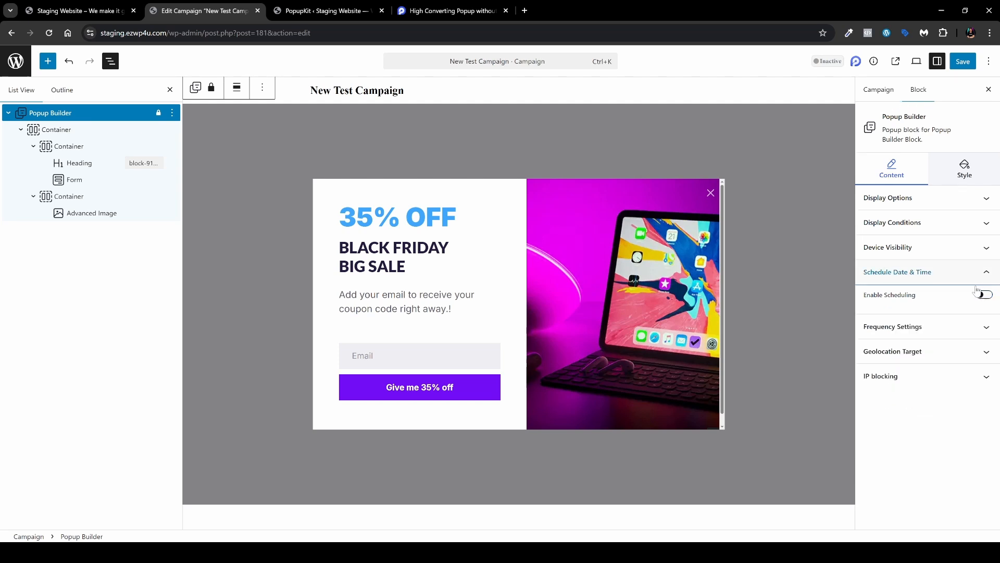
# Step: Review the visitor and display frequency choices in Frequency Settings, keeping Everyone and Every Visit
pyautogui.click(921, 327)
pyautogui.click(927, 341)
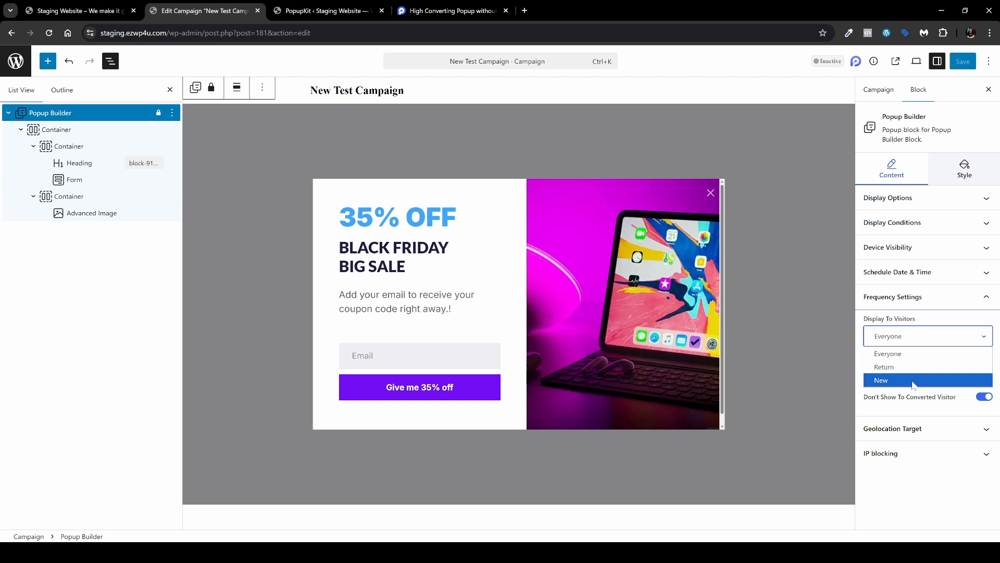
pyautogui.click(926, 355)
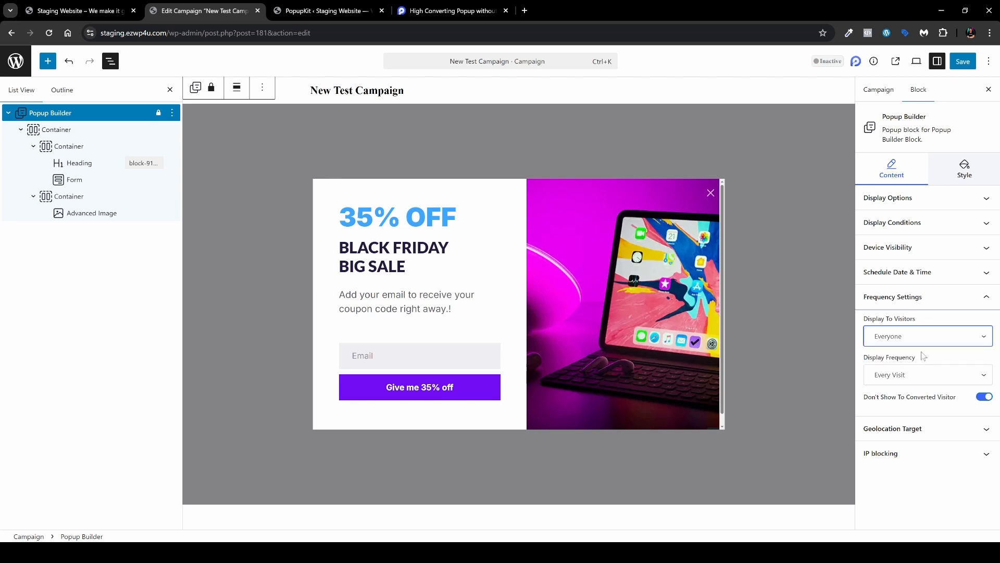
pyautogui.click(934, 377)
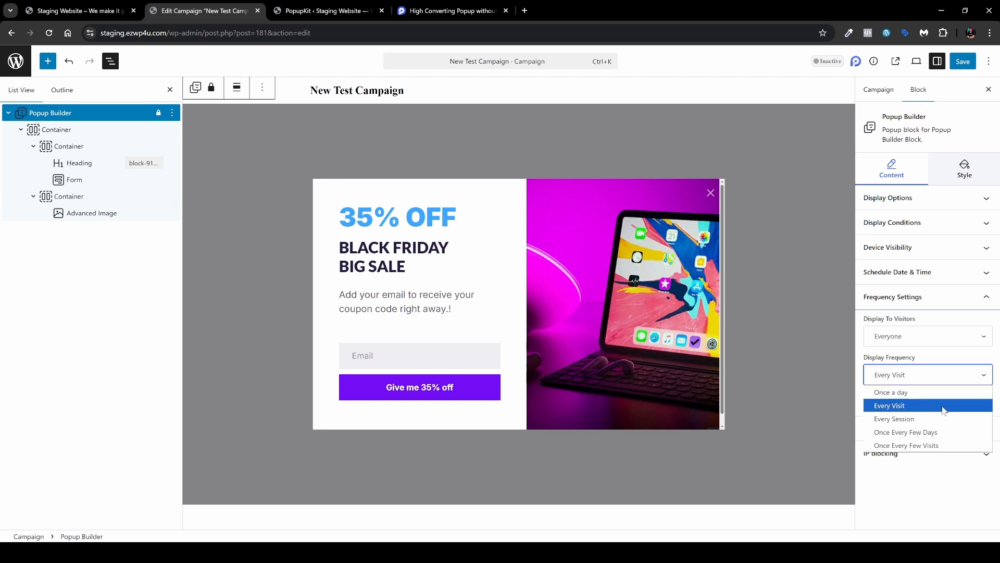
pyautogui.click(909, 405)
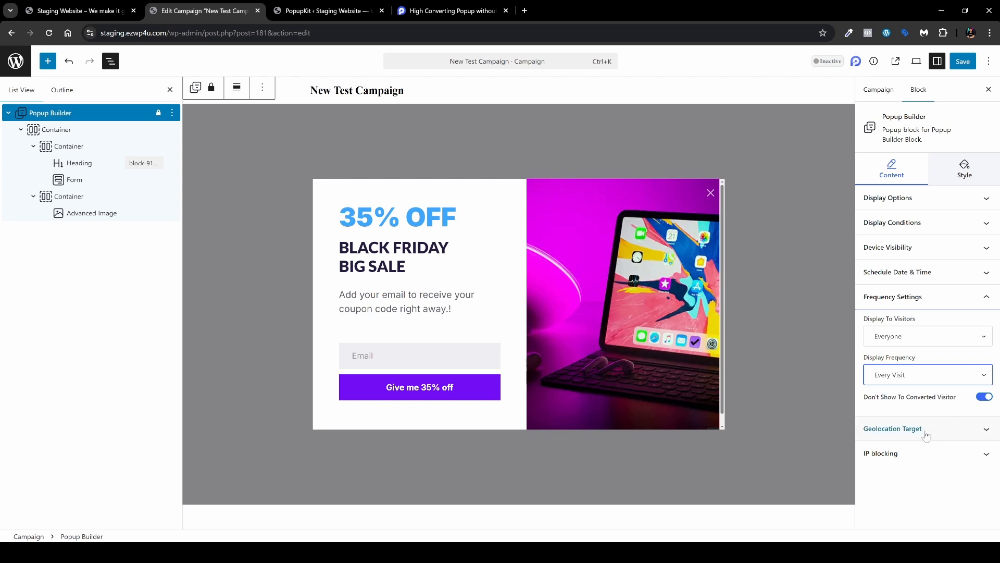
# Step: Add a geolocation target group with the condition "is" and the location Germany, and validate the location
pyautogui.click(941, 436)
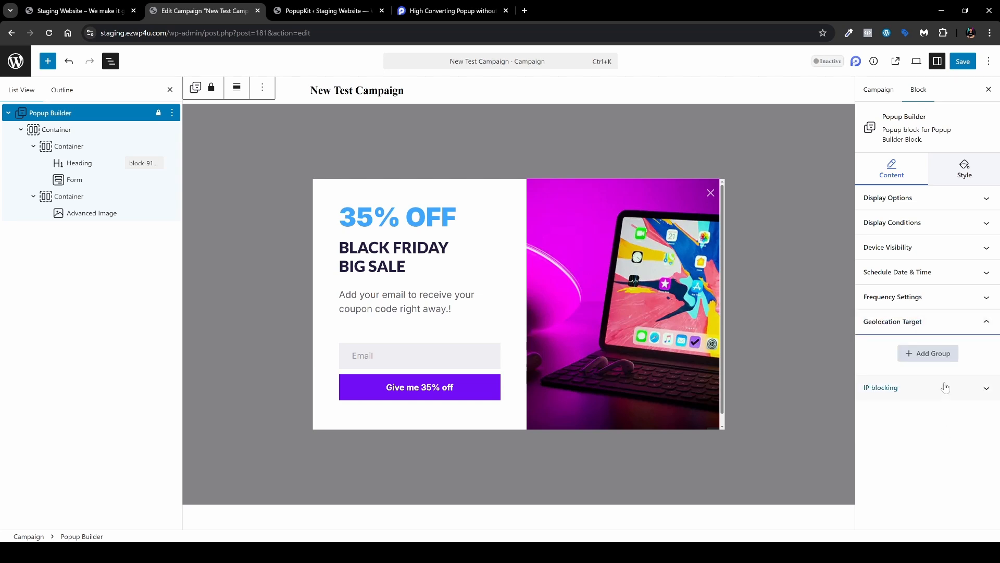
pyautogui.click(933, 360)
pyautogui.click(917, 361)
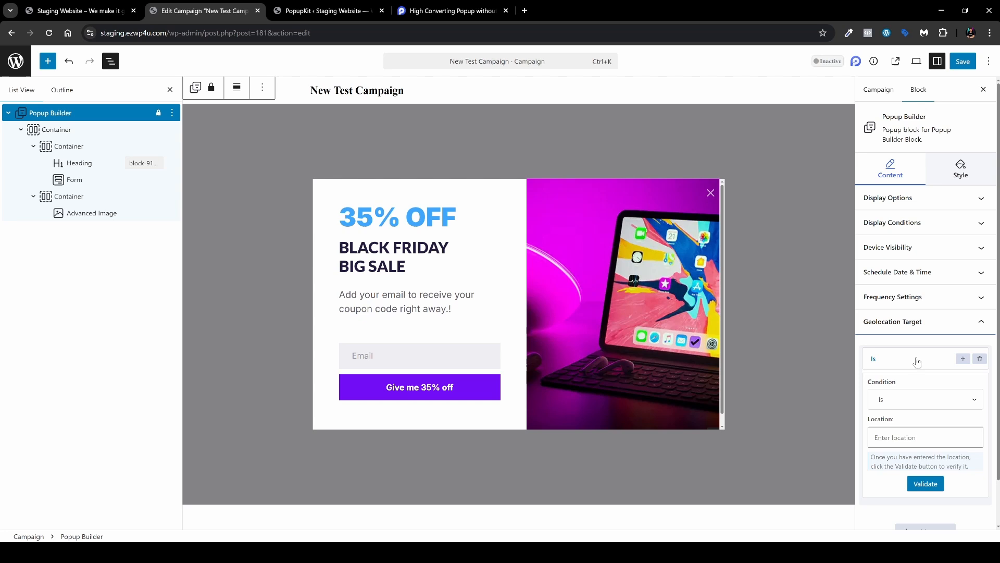
pyautogui.click(911, 406)
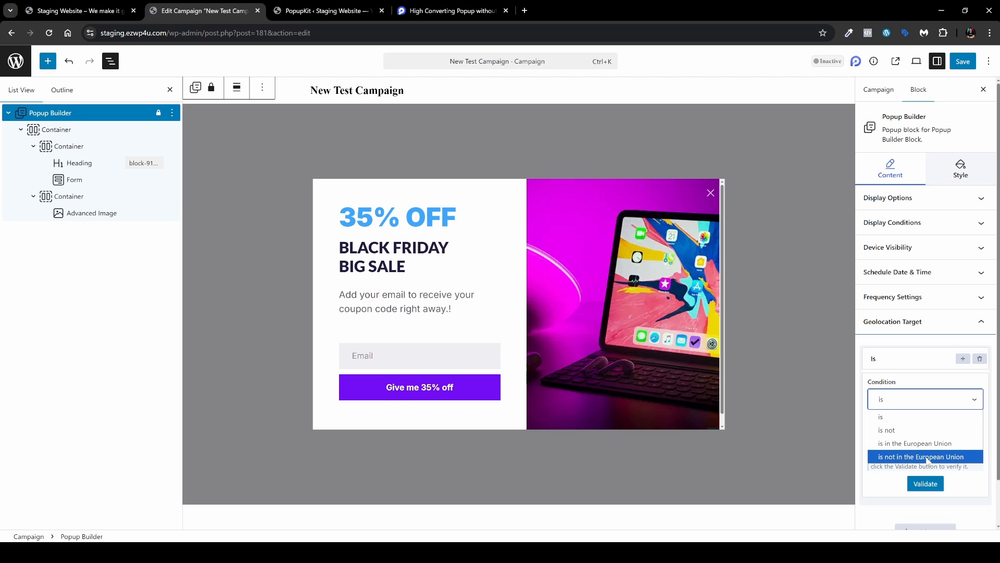
pyautogui.click(940, 416)
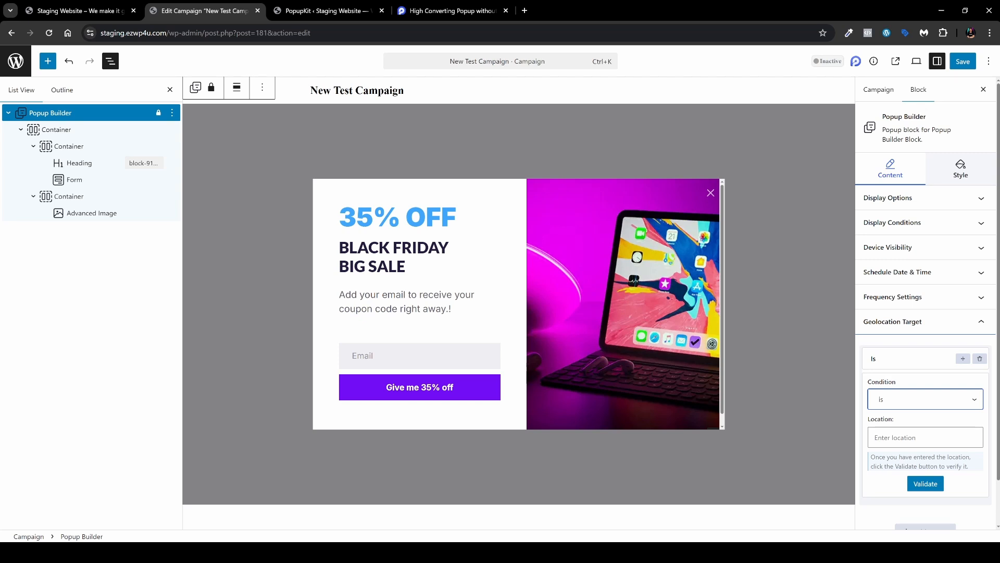
pyautogui.click(884, 475)
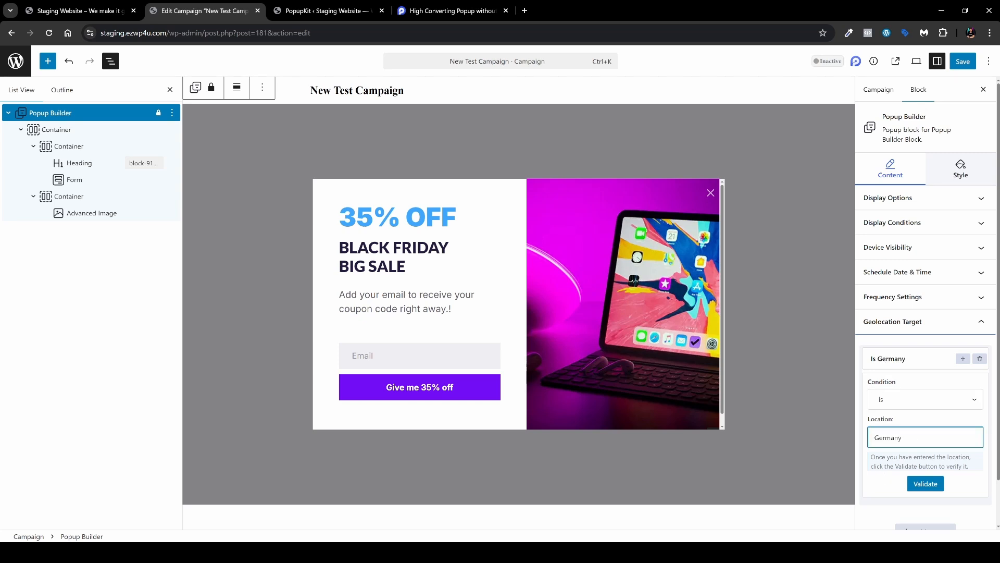
pyautogui.click(926, 483)
pyautogui.scroll(-2, 925, 312)
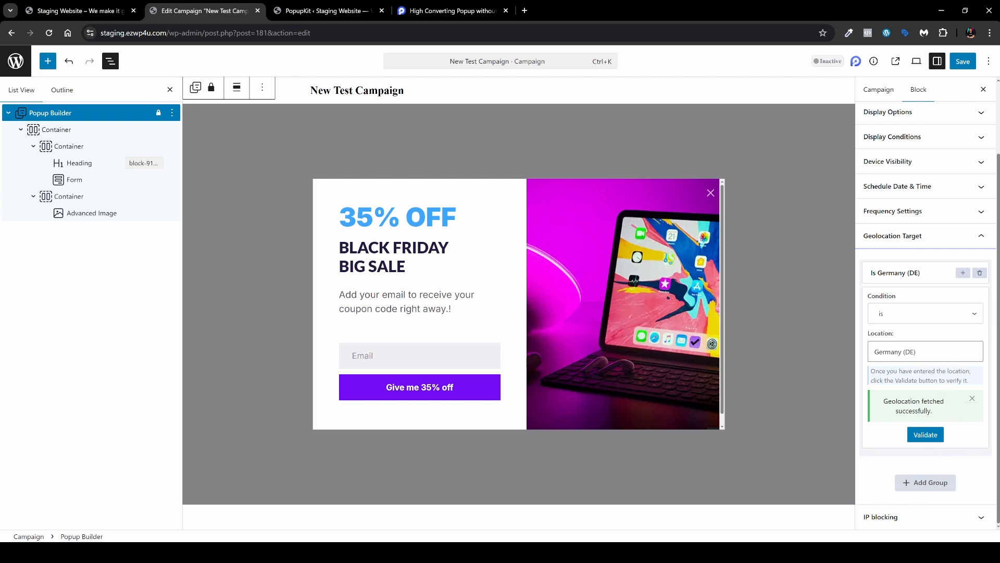
# Step: Add an alternative OR geolocation group and an additional AND condition beneath the Germany target
pyautogui.click(938, 483)
pyautogui.scroll(-1, 939, 488)
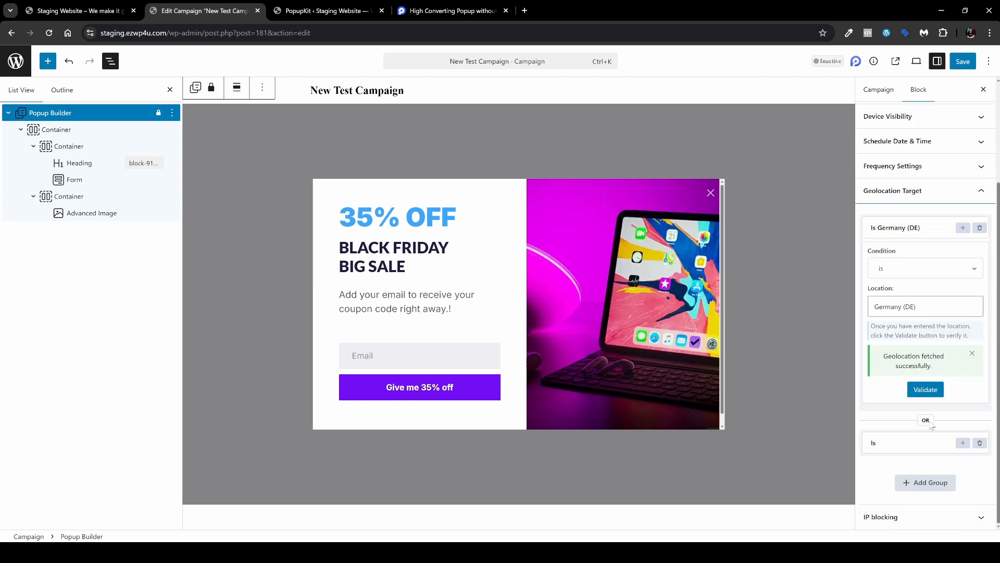
pyautogui.click(962, 228)
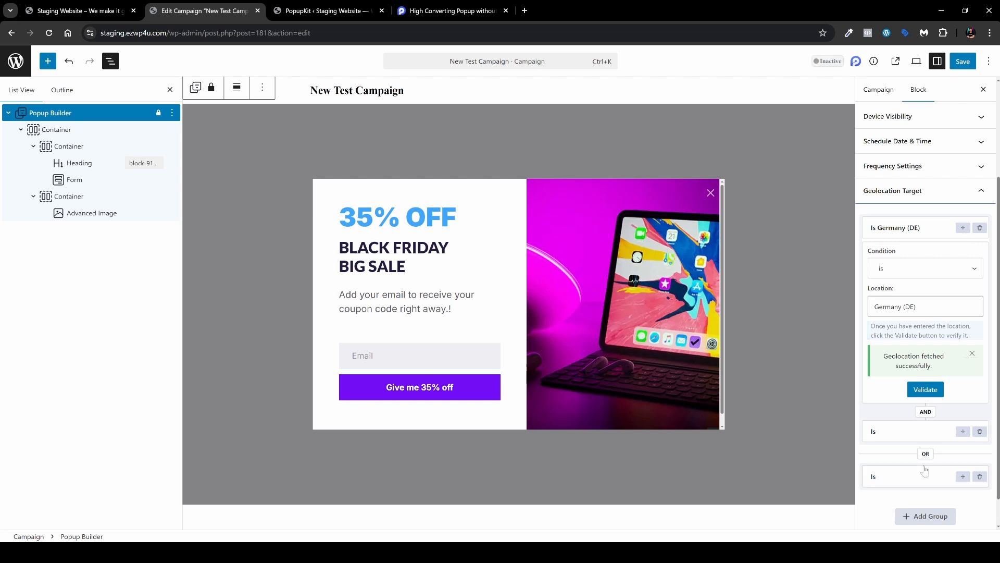
pyautogui.scroll(-1, 926, 471)
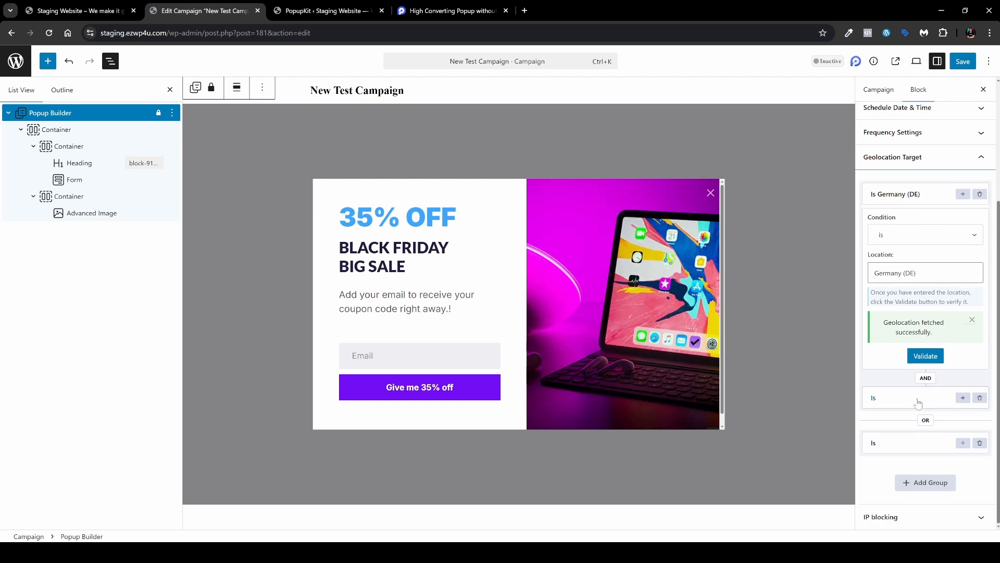
# Step: Set the AND condition's location to France, validate it, and add one more OR geolocation group
pyautogui.click(918, 399)
pyautogui.scroll(-2, 918, 403)
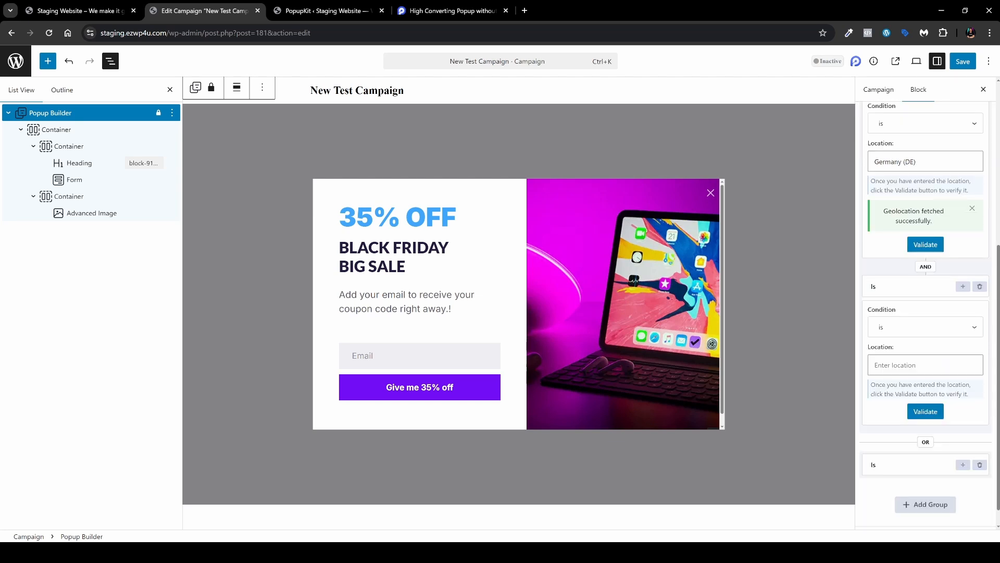
pyautogui.write('France')
pyautogui.click(933, 413)
pyautogui.scroll(-1, 917, 380)
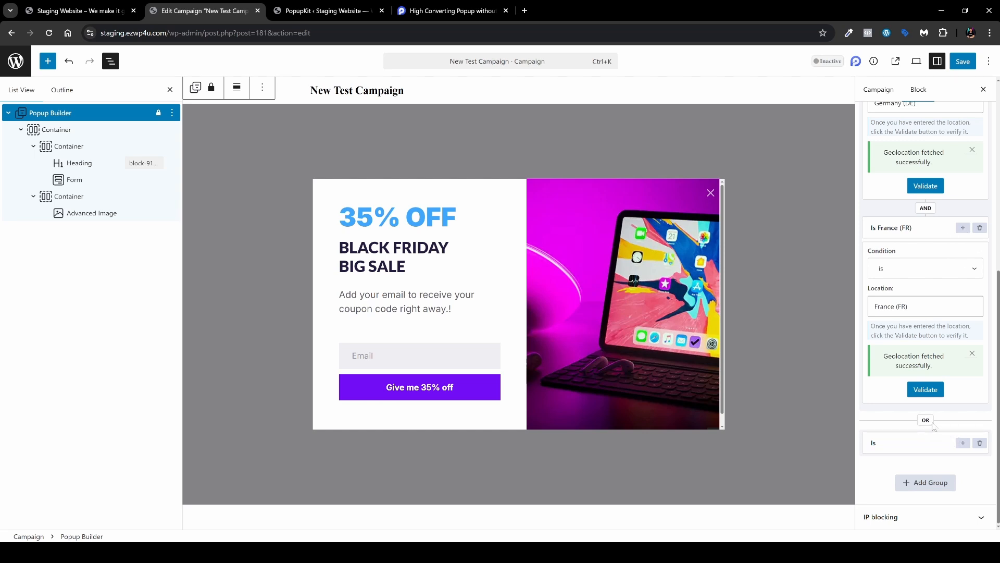
pyautogui.click(932, 483)
pyautogui.scroll(-1, 935, 417)
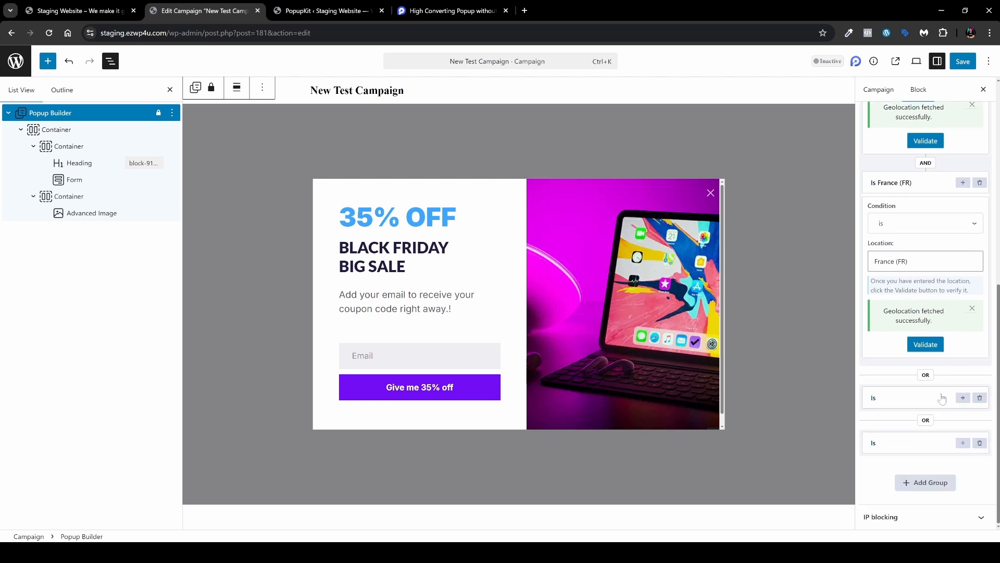
# Step: Delete all geolocation targets, including Germany and France, leaving Geolocation Target without any groups
pyautogui.scroll(3, 937, 433)
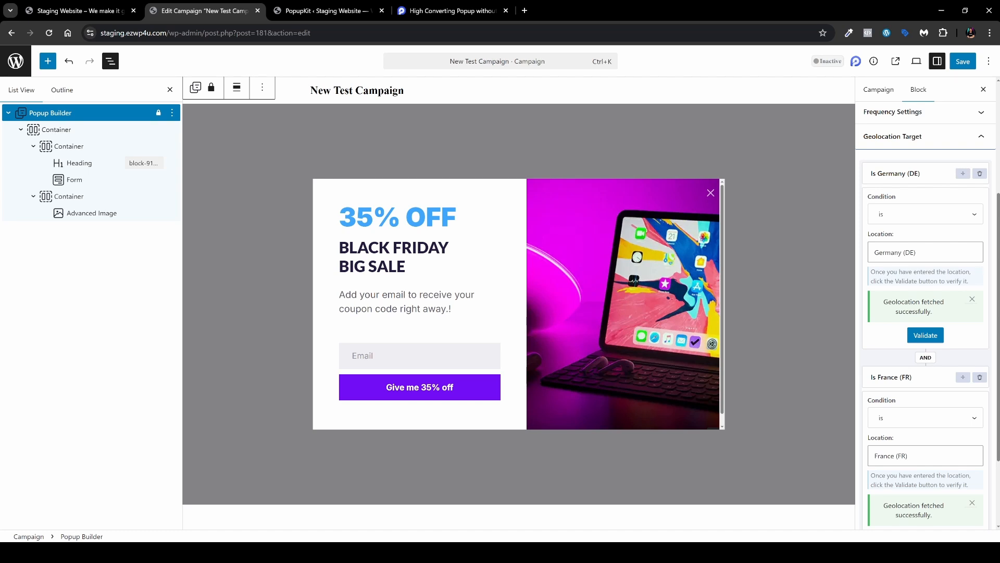
pyautogui.click(980, 173)
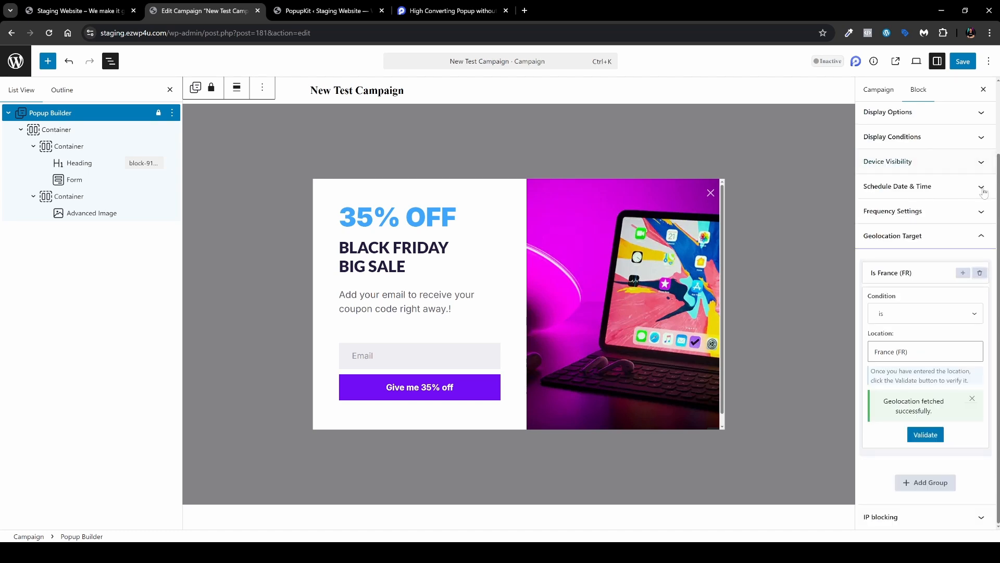
pyautogui.click(979, 272)
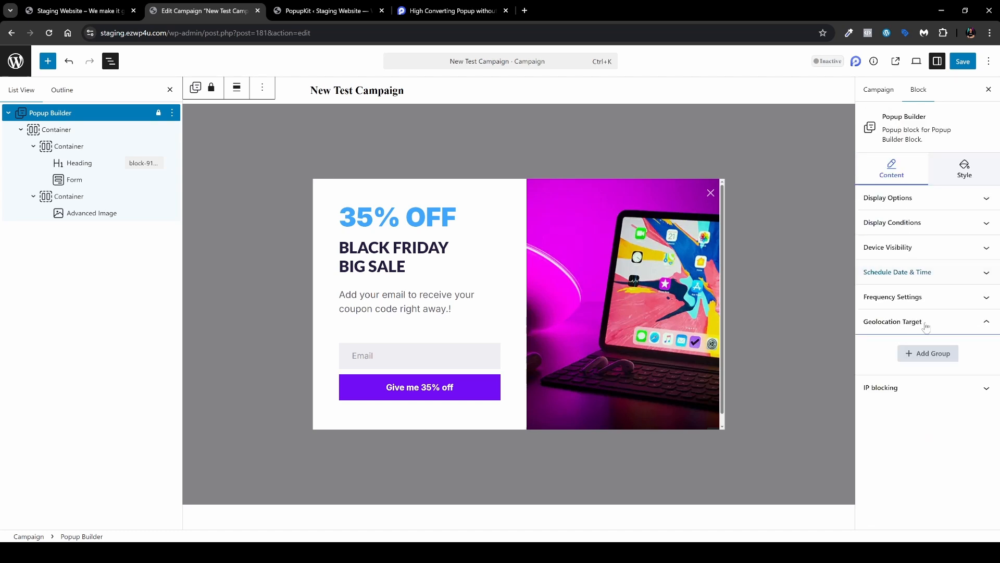
# Step: Try IP Blocking by enabling it, adding an empty specific IP entry and an empty IP range, and turning it back off
pyautogui.click(932, 395)
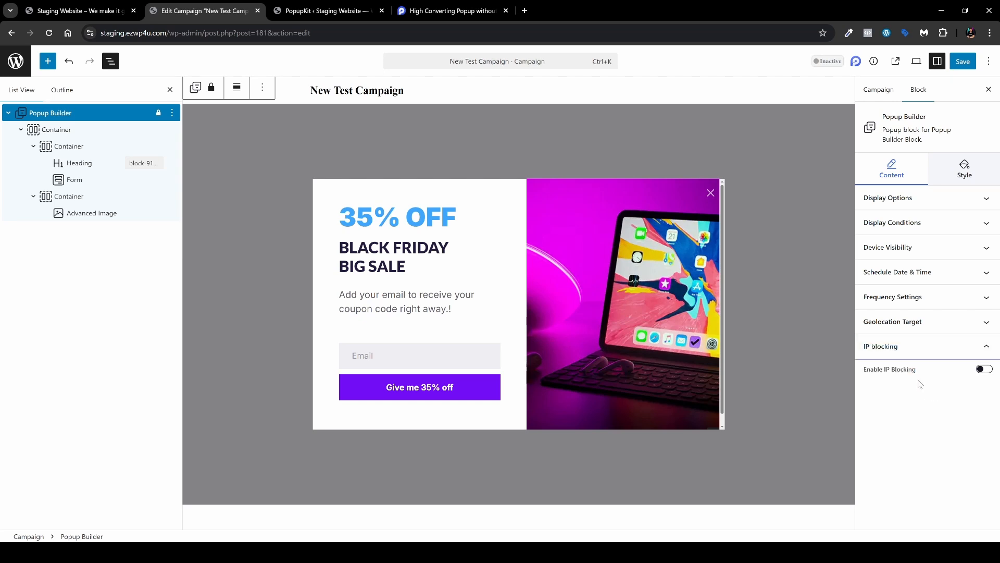
pyautogui.click(984, 369)
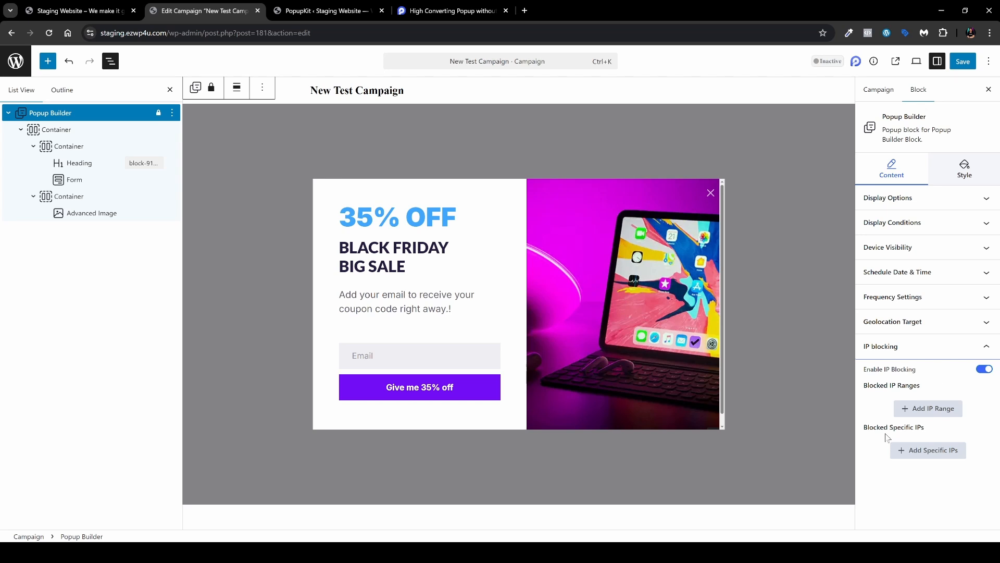
pyautogui.click(923, 453)
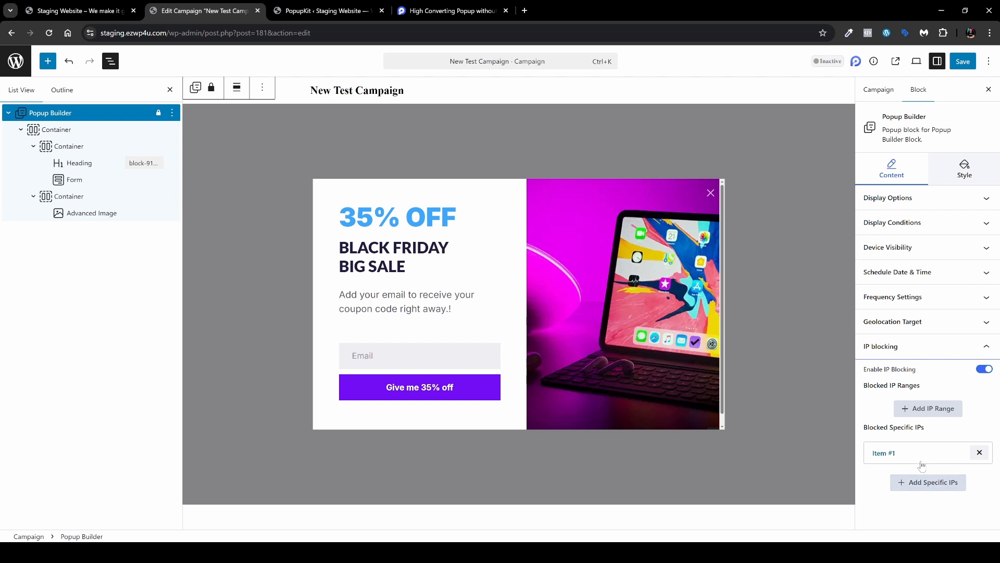
pyautogui.click(922, 455)
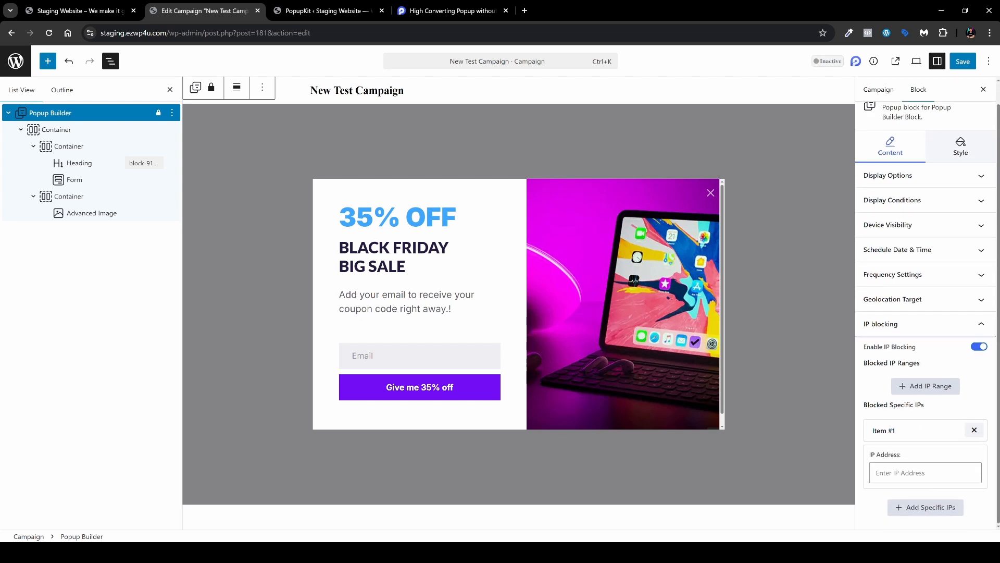
pyautogui.click(928, 386)
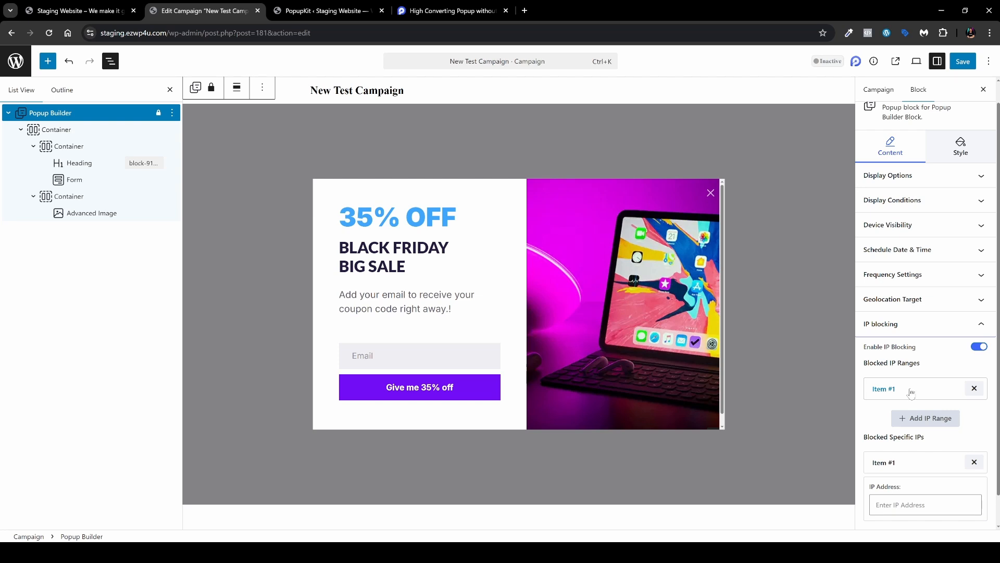
pyautogui.click(909, 395)
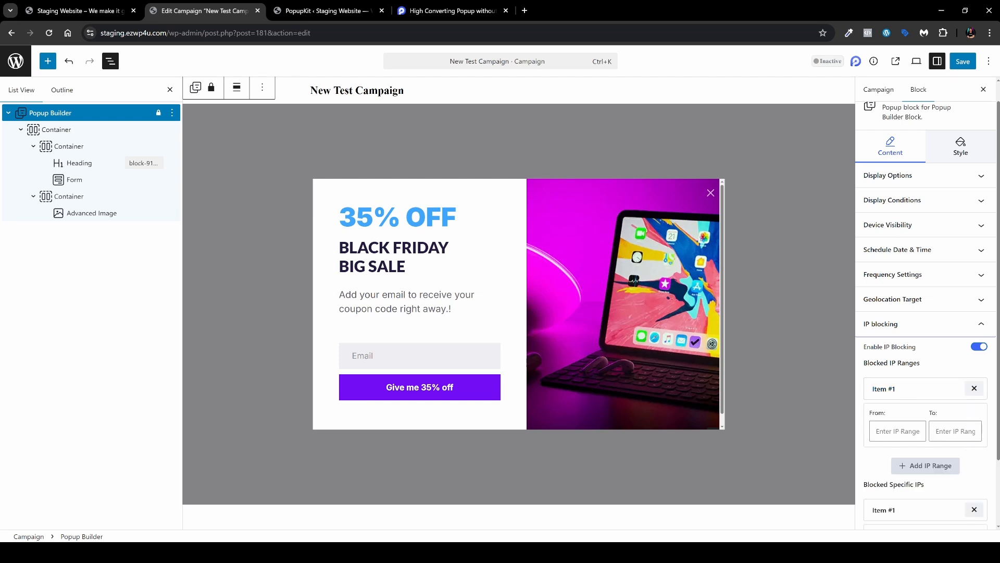
pyautogui.click(979, 347)
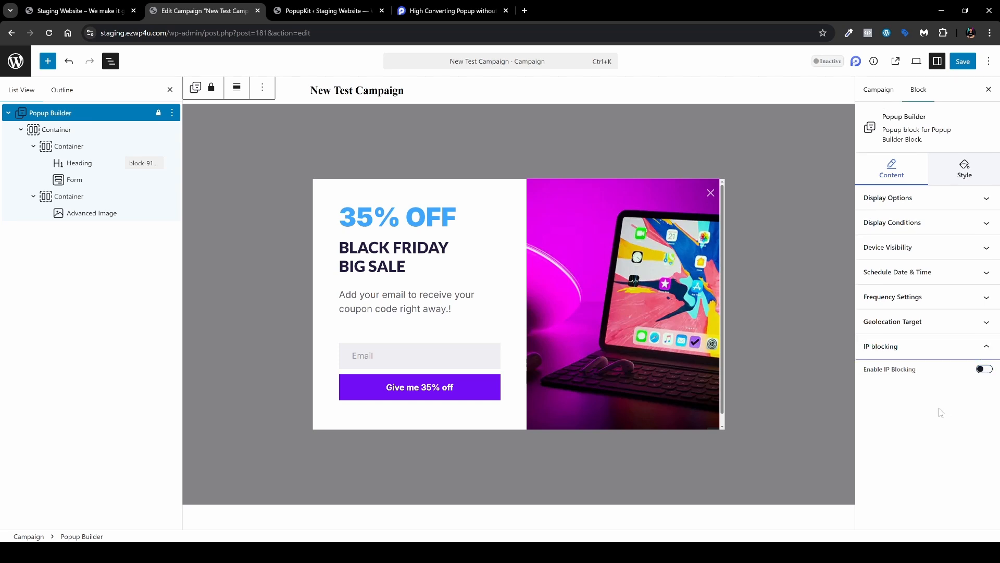
# Step: Review the popup's Container style settings, switch the width unit to percent, and set the width to 80%
pyautogui.click(964, 168)
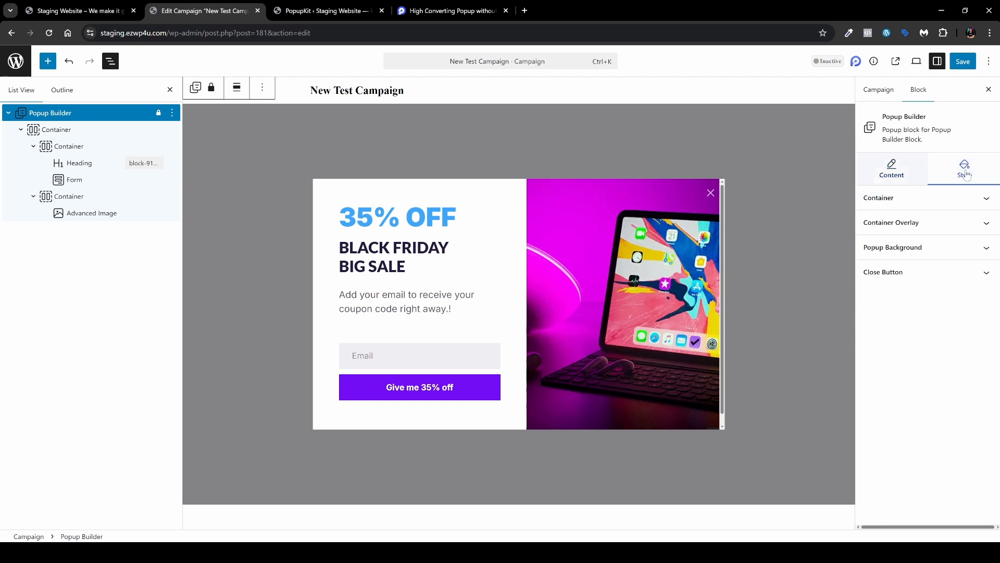
pyautogui.click(914, 198)
pyautogui.scroll(-2, 930, 312)
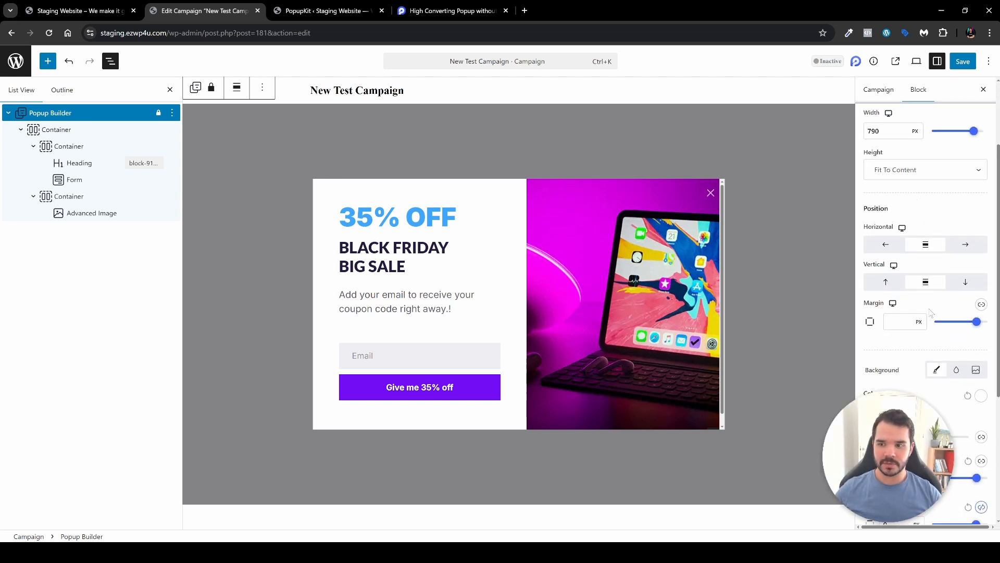
pyautogui.scroll(2, 931, 312)
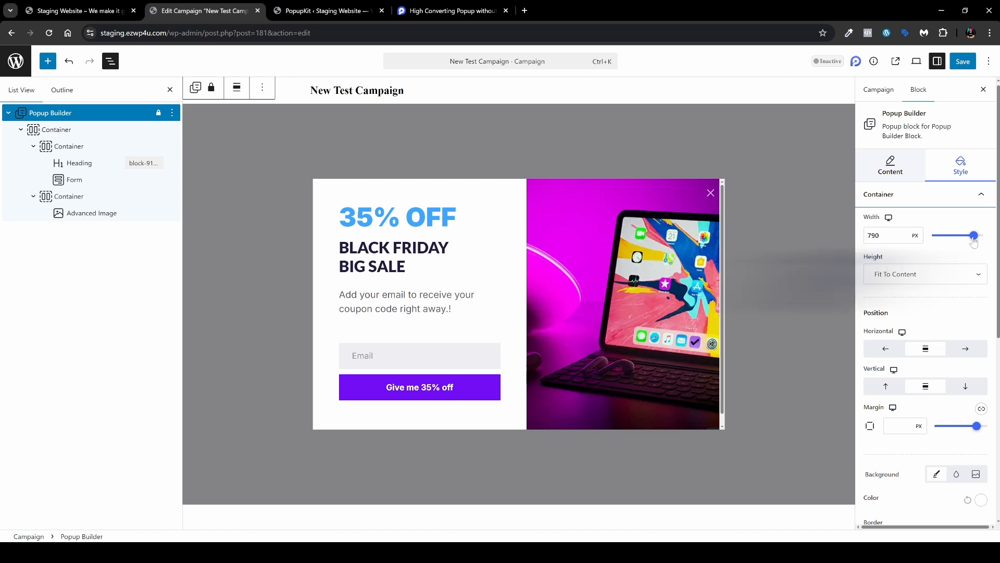
pyautogui.click(916, 237)
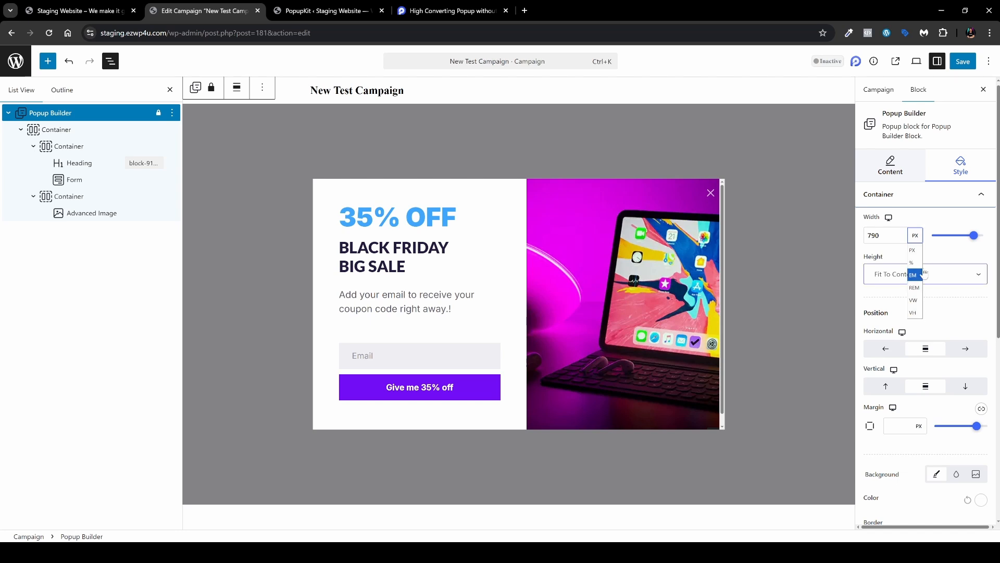
pyautogui.click(912, 262)
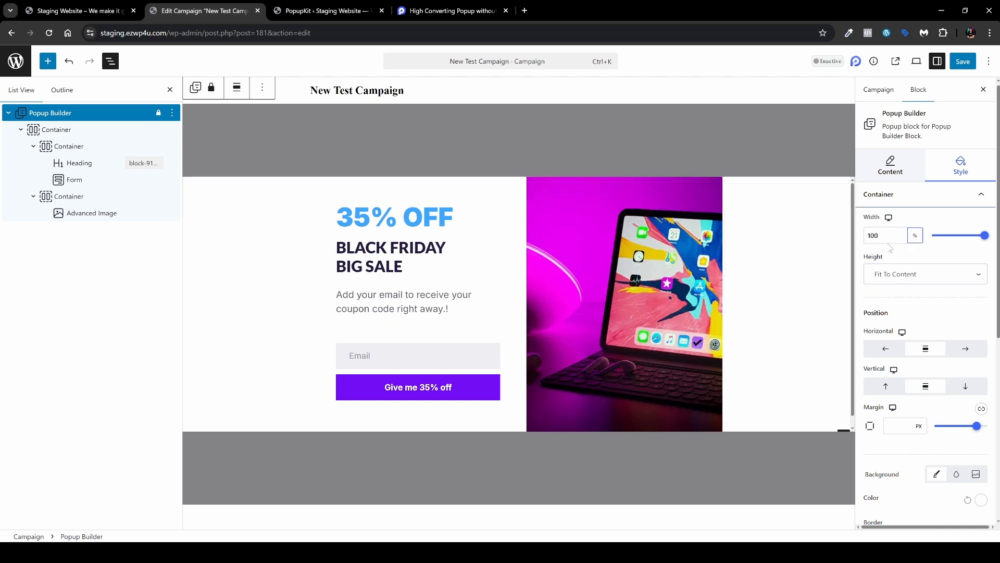
pyautogui.doubleClick(873, 236)
pyautogui.write('80')
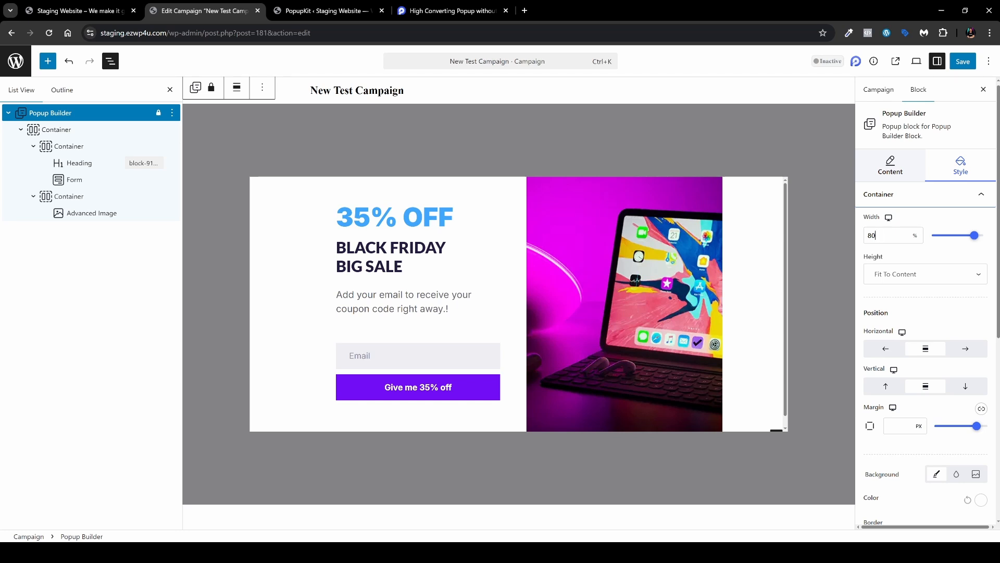
# Step: Reduce the popup container's width in single steps to 62%
pyautogui.press('Down')
pyautogui.press('Down')
pyautogui.press('Down')
pyautogui.press('Down')
pyautogui.press('Down')
pyautogui.press('Down')
pyautogui.press('Down')
pyautogui.press('Down')
pyautogui.press('Down')
pyautogui.press('Down')
pyautogui.press('Down')
pyautogui.press('Down')
pyautogui.press('Down')
pyautogui.press('Down')
pyautogui.press('Down')
pyautogui.press('Down')
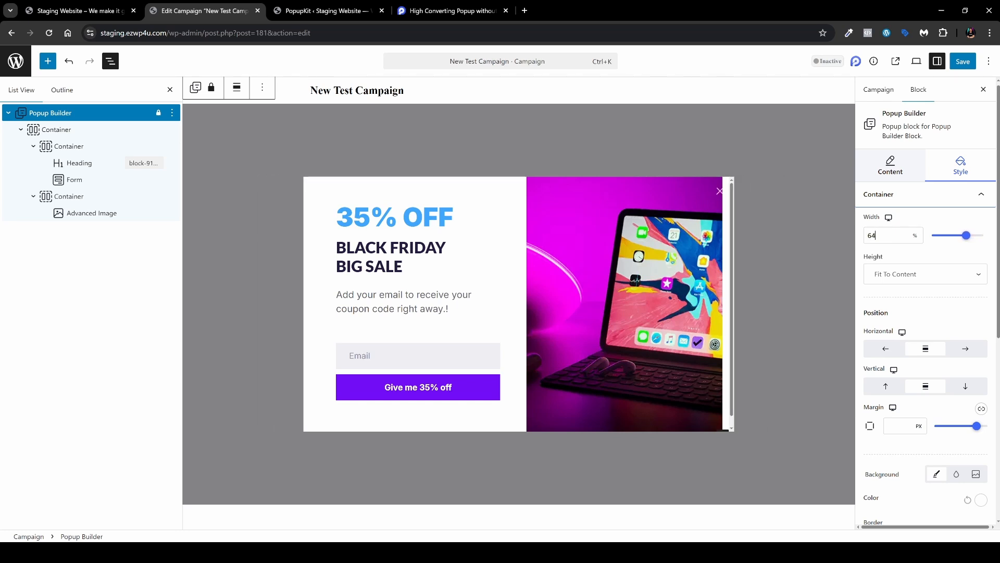
pyautogui.press('Down')
pyautogui.press('Down')
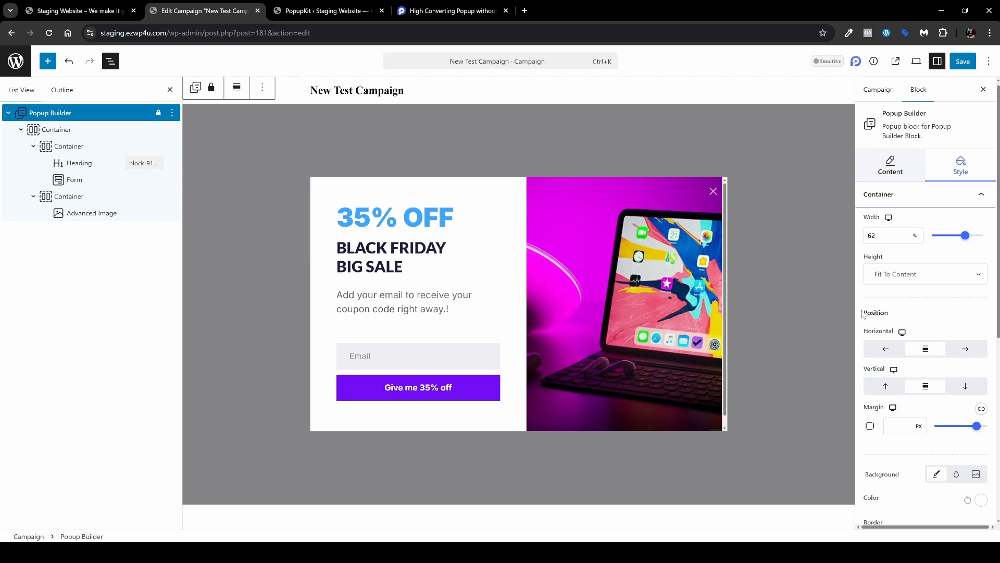
# Step: Switch the container height to Custom, try 250 px before raising it to 484 px, and widen the container to 68%
pyautogui.click(935, 276)
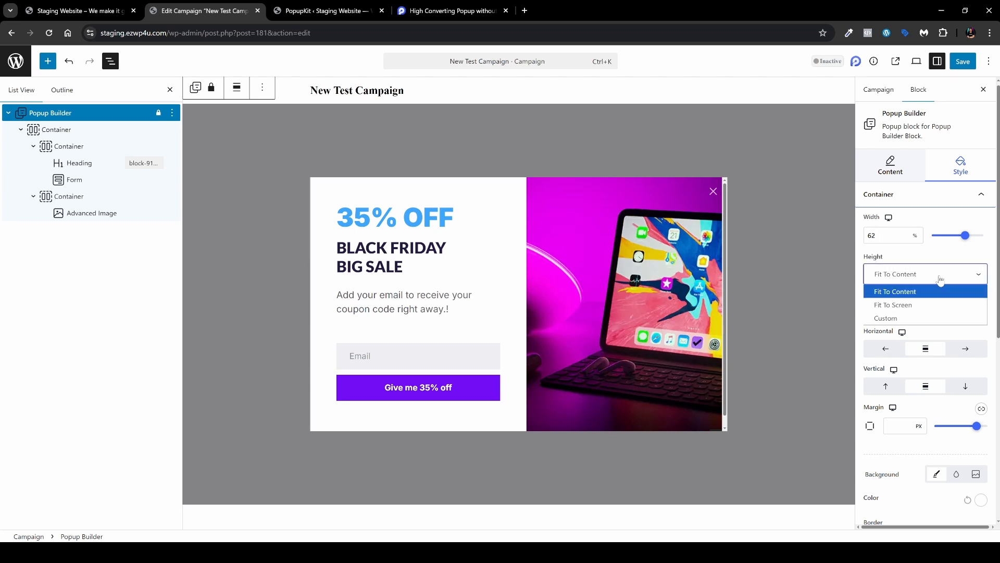
pyautogui.click(931, 318)
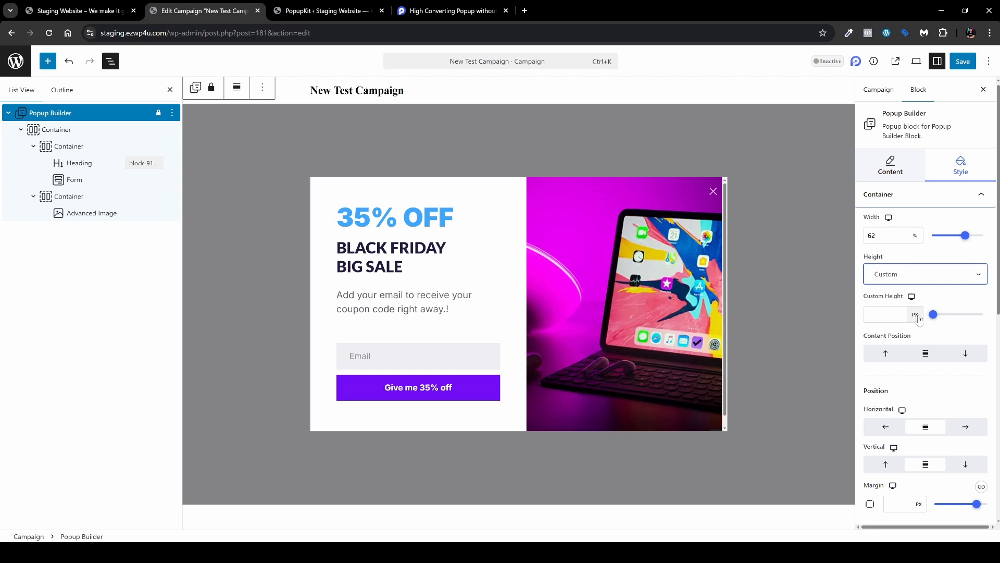
pyautogui.click(917, 315)
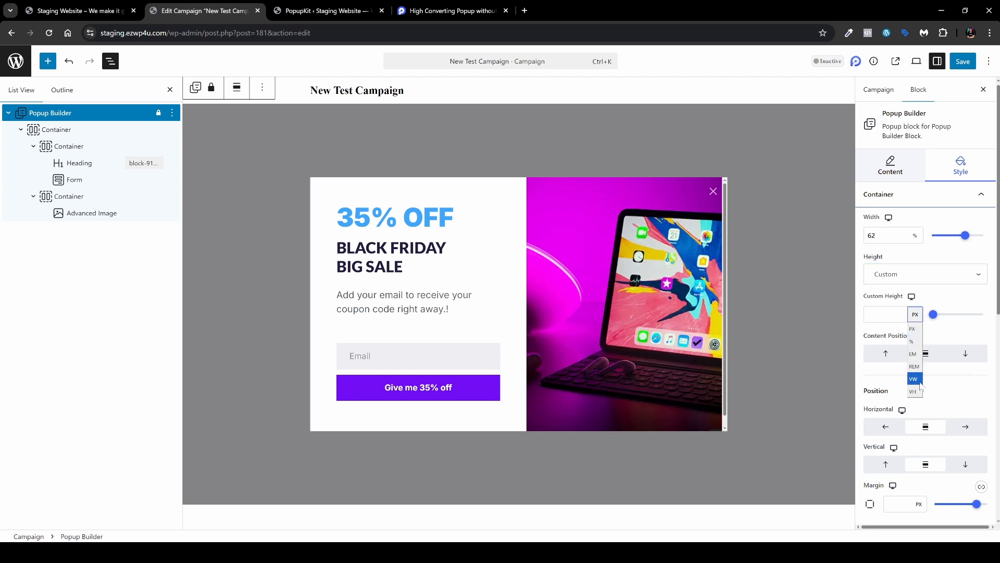
pyautogui.click(886, 314)
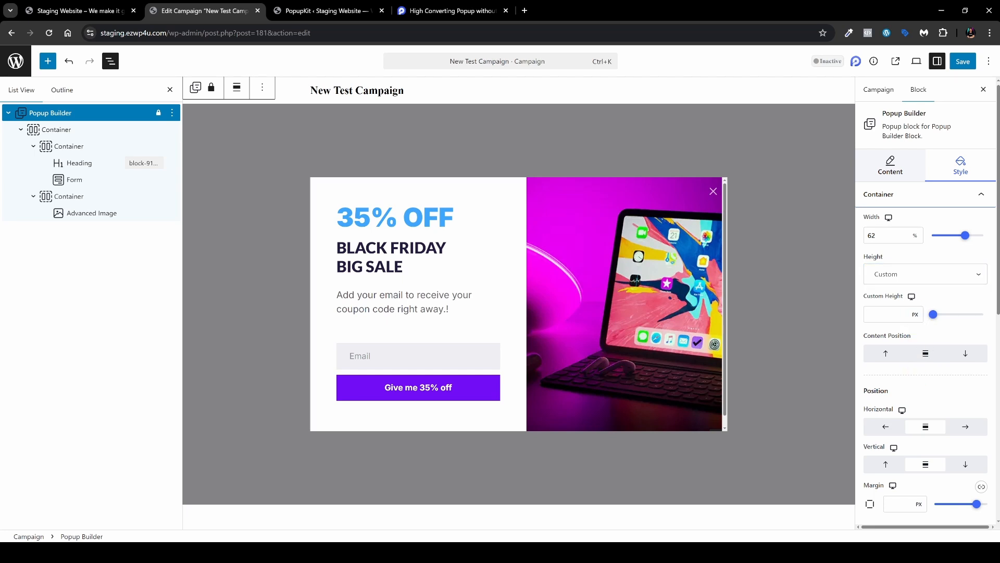
pyautogui.write('250')
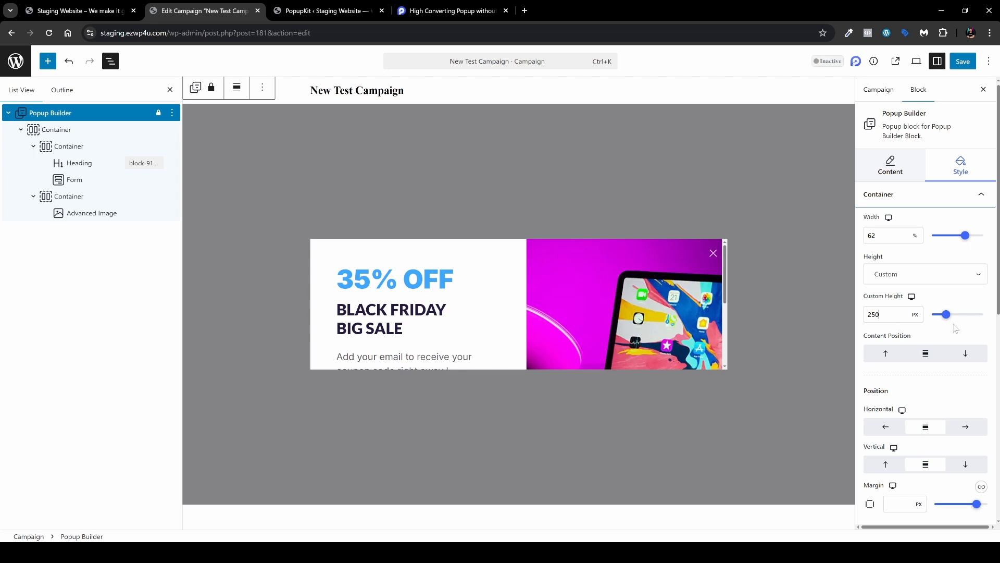
pyautogui.moveTo(946, 314); pyautogui.dragTo(958, 315)
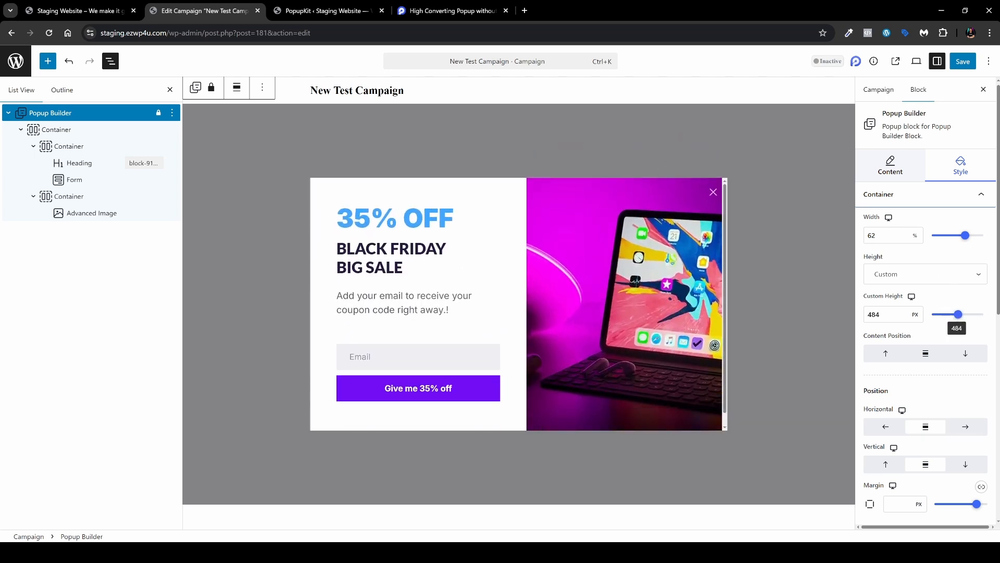
pyautogui.moveTo(965, 235); pyautogui.dragTo(968, 235)
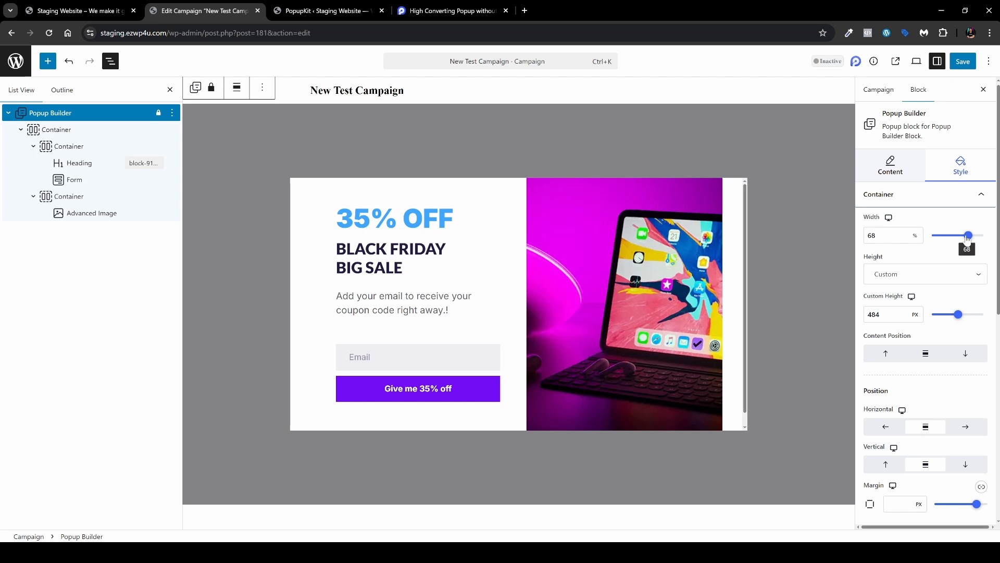
# Step: Set the container width to 790 px, clear the custom height, and set the height back to Fit To Content
pyautogui.click(916, 236)
pyautogui.click(912, 250)
pyautogui.doubleClick(872, 235)
pyautogui.write('790')
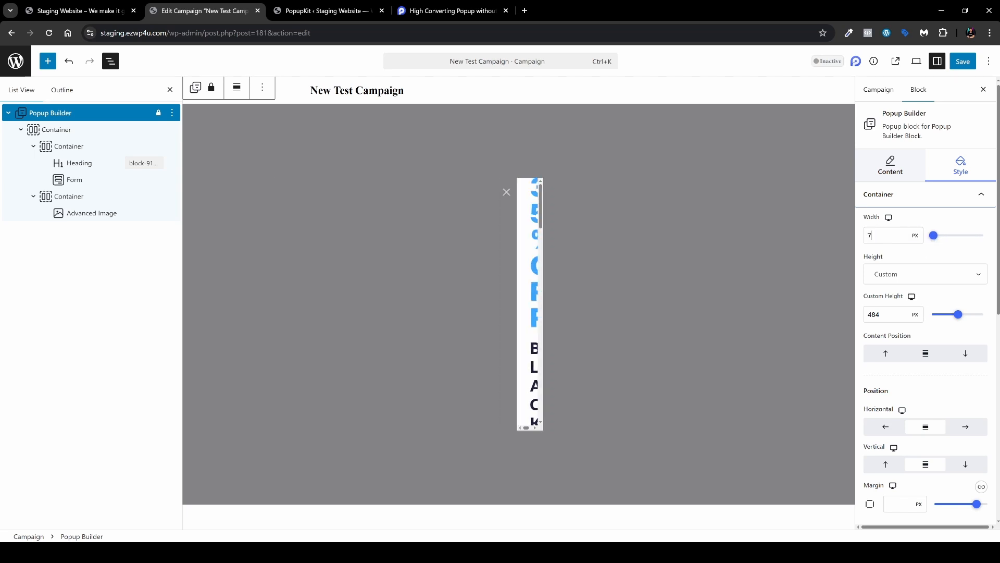
pyautogui.doubleClick(874, 314)
pyautogui.press('BackSpace')
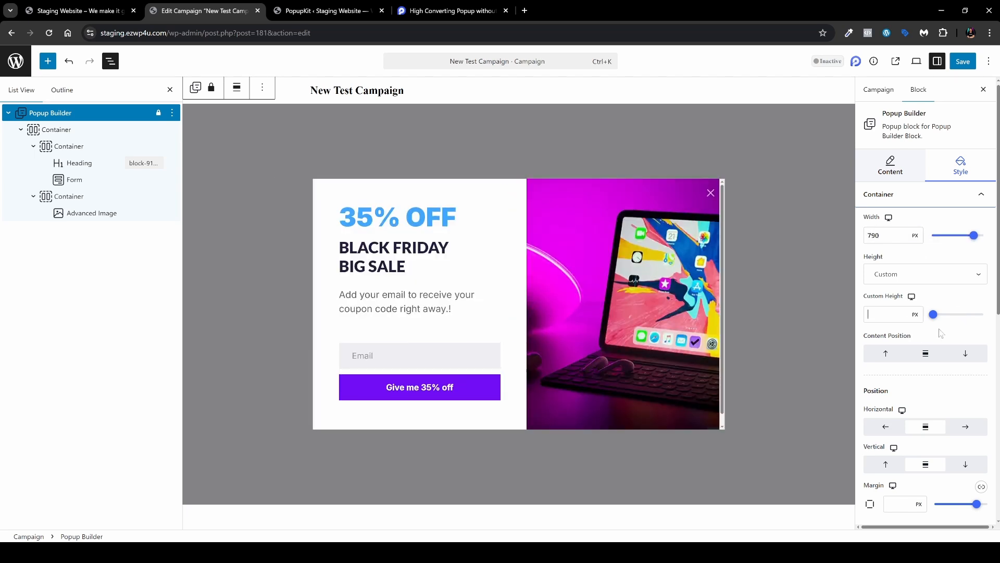
pyautogui.click(958, 280)
pyautogui.click(946, 296)
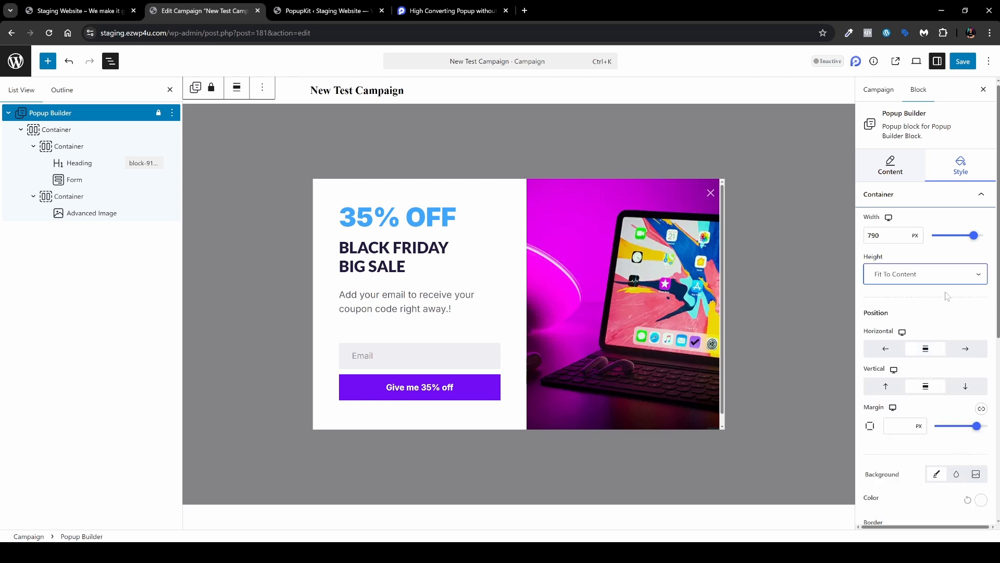
pyautogui.scroll(-2, 932, 319)
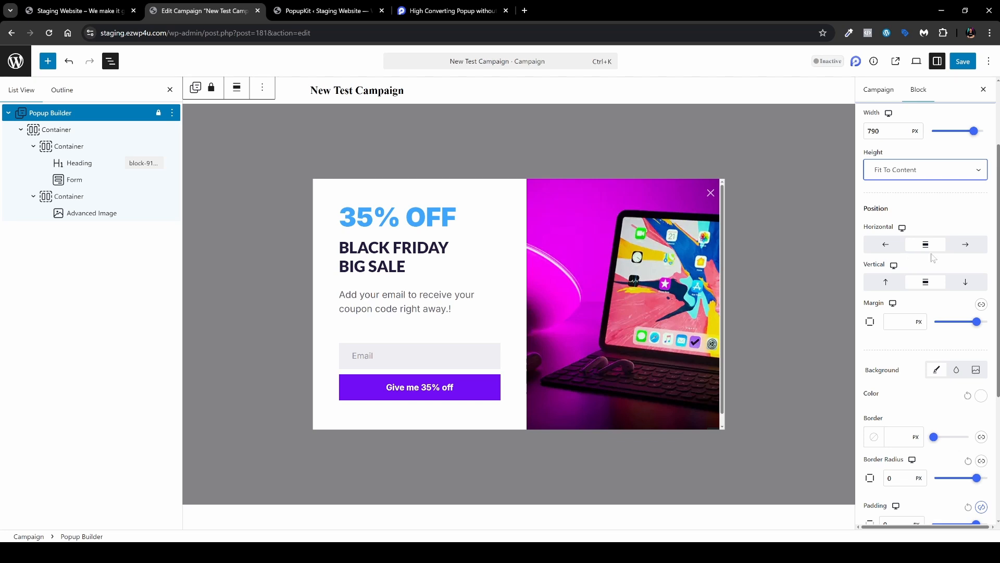
# Step: Try the popup's left, right, bottom and top positions, and return it to center both horizontally and vertically
pyautogui.click(886, 244)
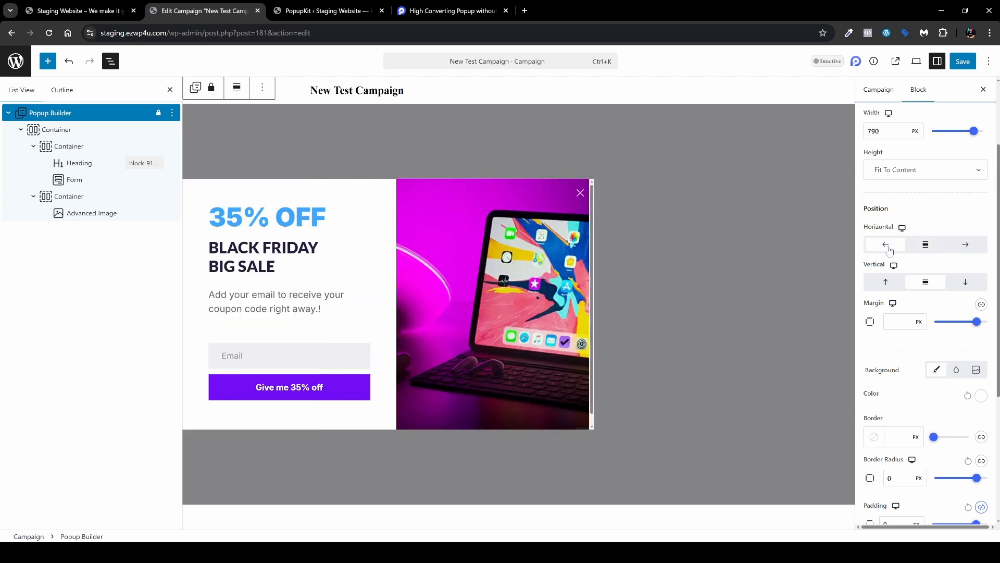
pyautogui.click(965, 245)
pyautogui.click(966, 282)
pyautogui.click(886, 281)
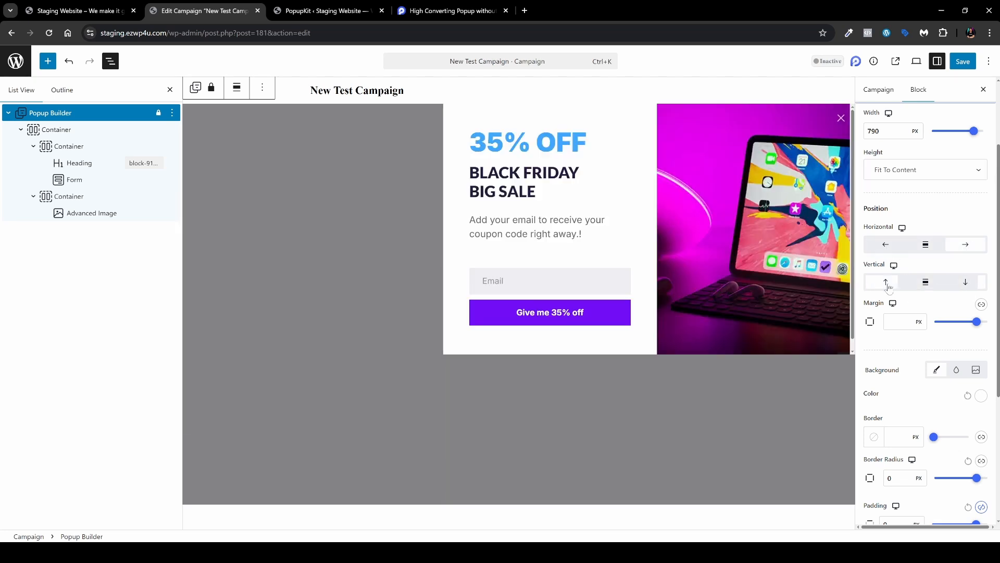
pyautogui.click(926, 282)
pyautogui.click(935, 250)
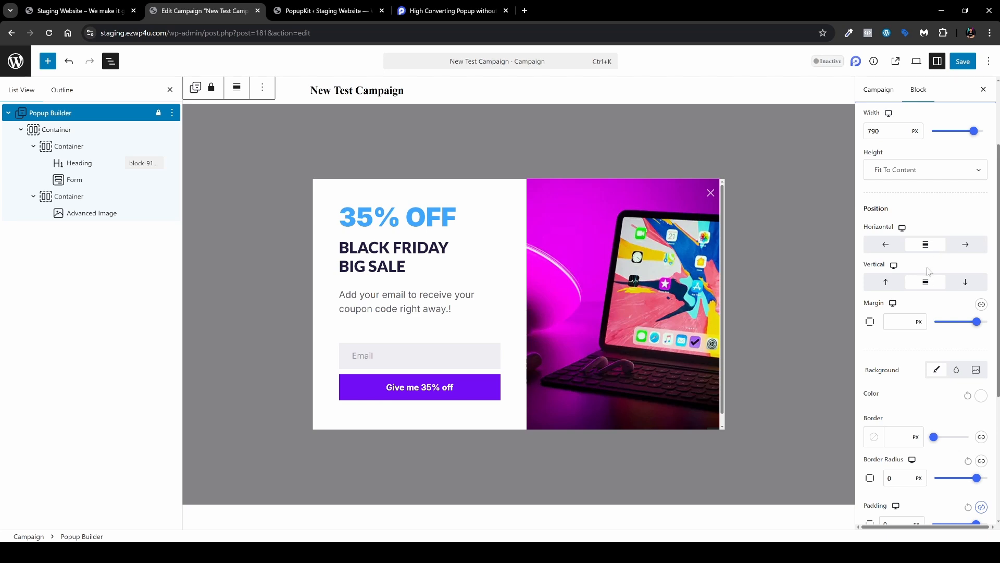
# Step: Examine the container's margin, background, border, border radius and padding settings, including the units each one offers
pyautogui.scroll(-1, 930, 271)
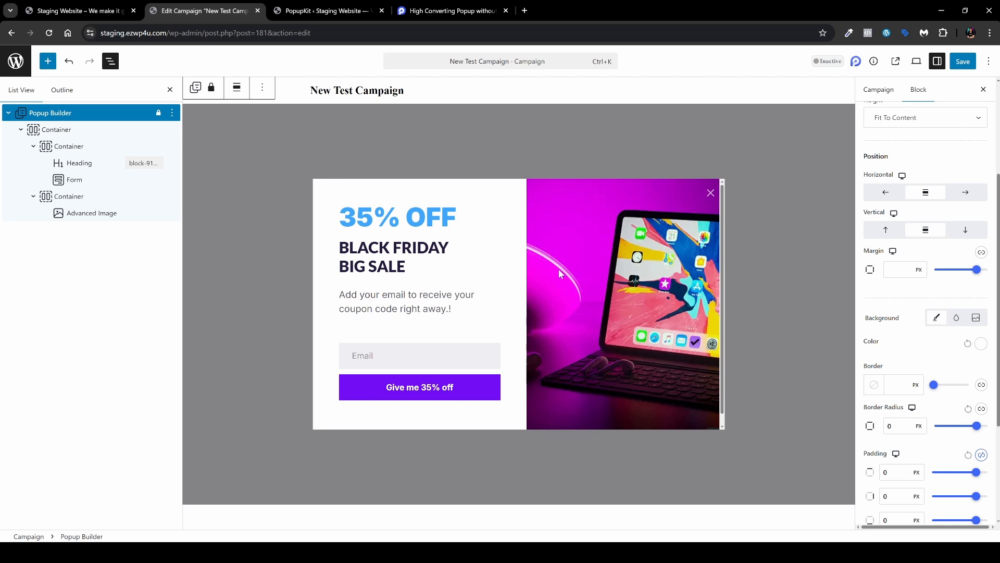
pyautogui.moveTo(978, 269)
pyautogui.mouseDown()
pyautogui.moveTo(961, 276)
pyautogui.moveTo(977, 276)
pyautogui.mouseUp()
pyautogui.click(918, 269)
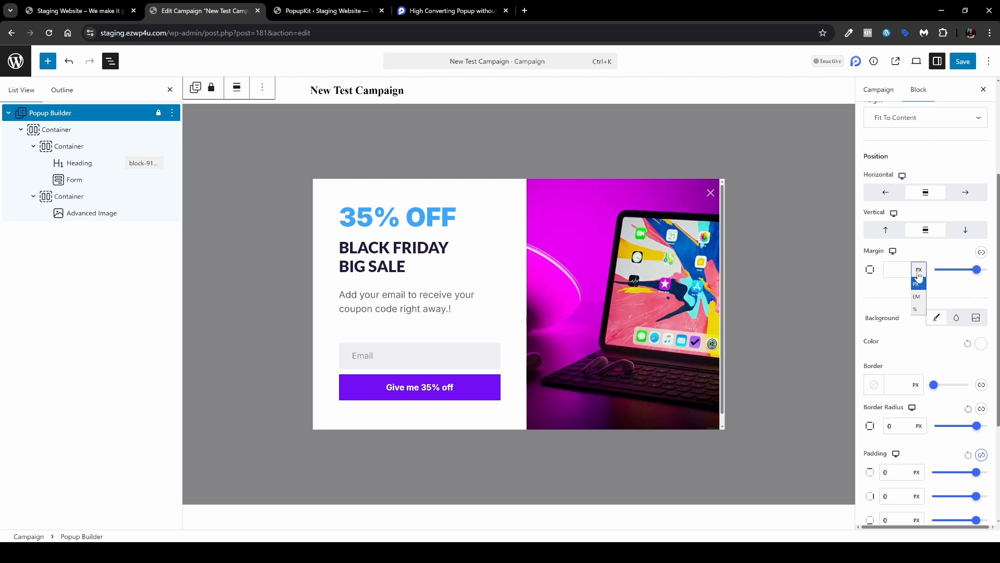
pyautogui.click(915, 384)
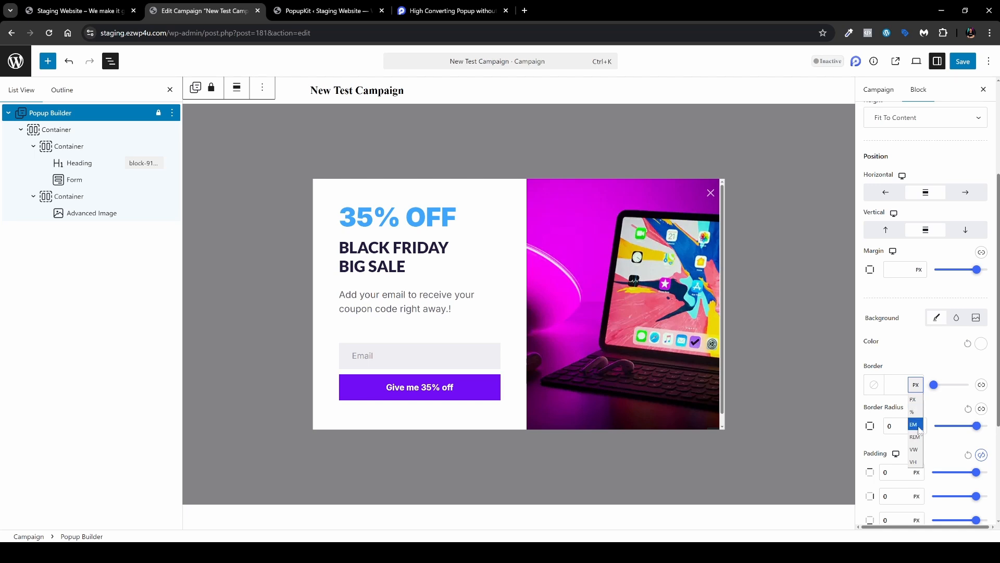
pyautogui.click(917, 473)
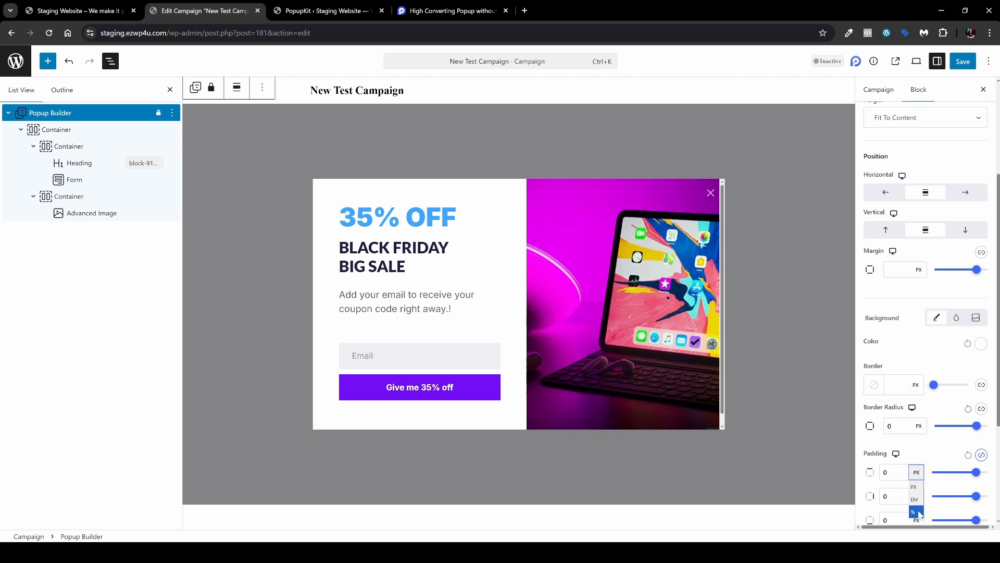
pyautogui.click(931, 454)
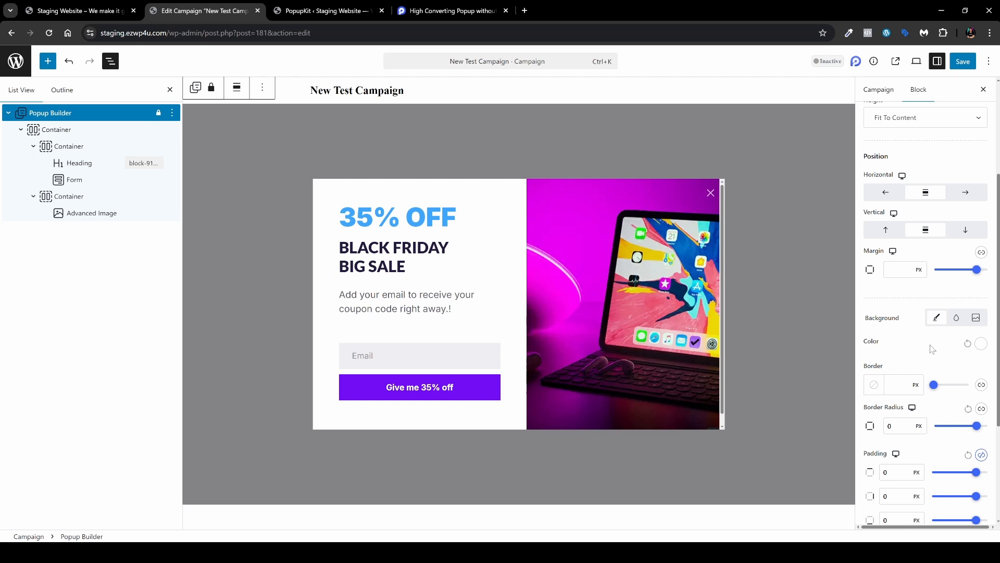
pyautogui.scroll(-1, 937, 346)
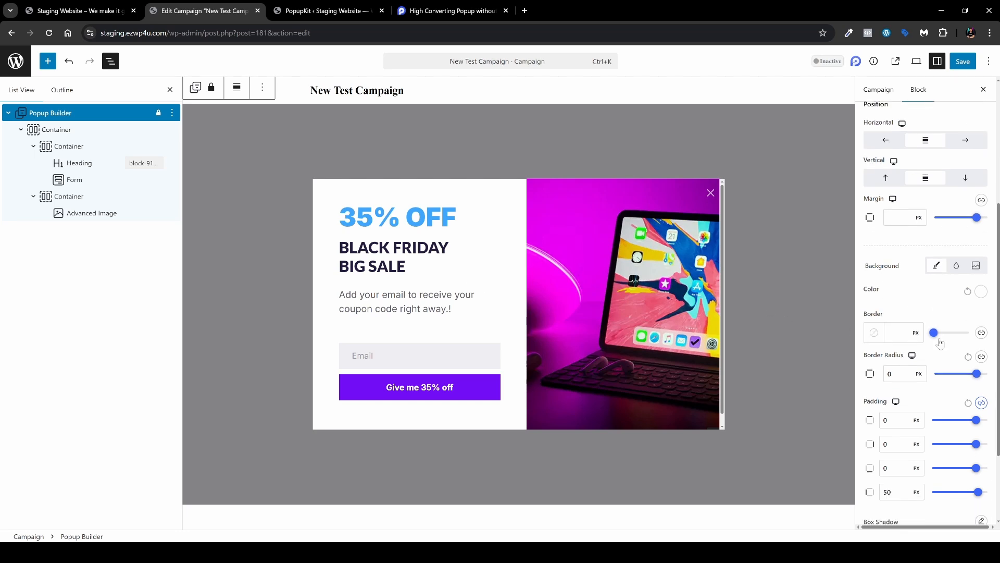
pyautogui.scroll(-2, 941, 343)
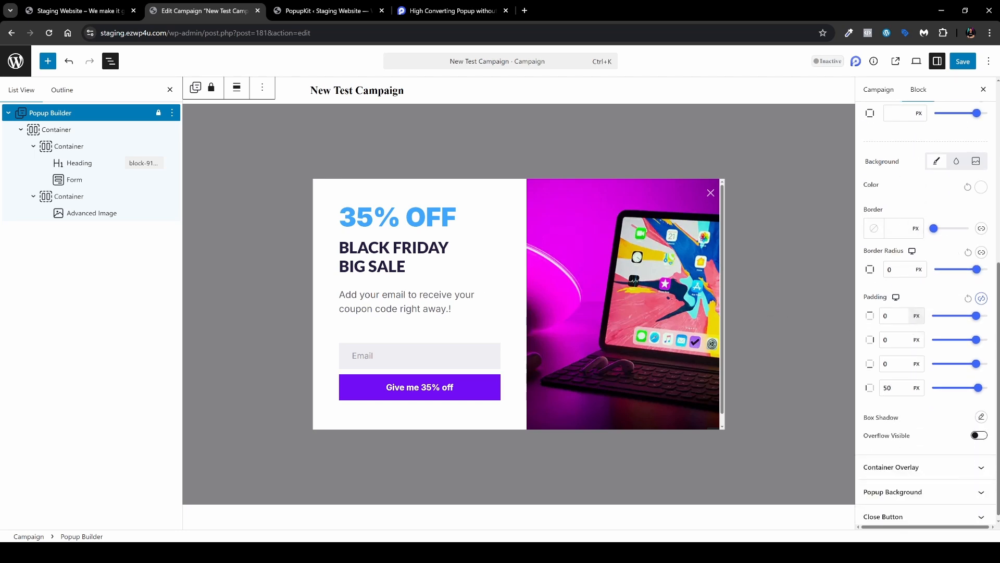
pyautogui.scroll(-1, 935, 349)
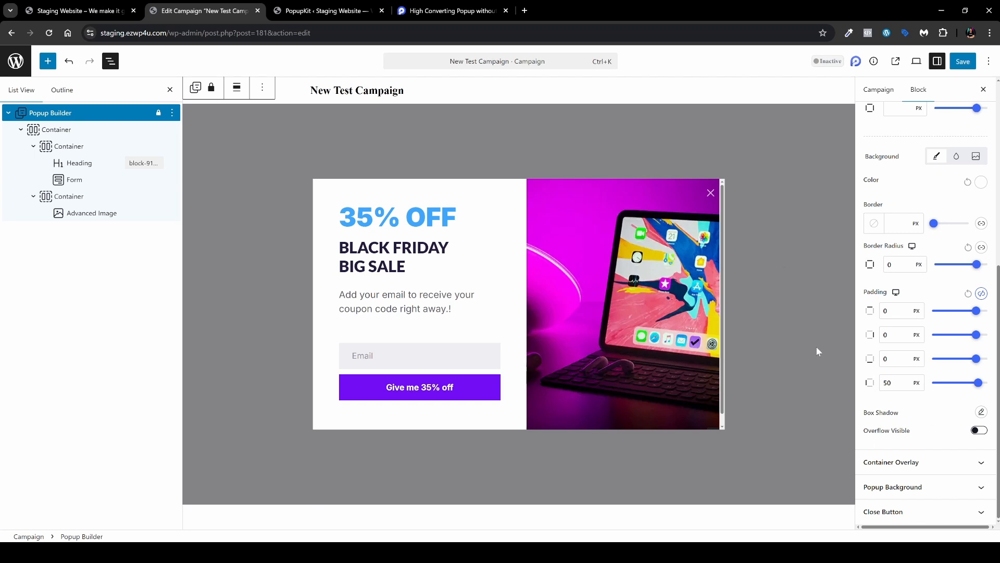
# Step: Try black, pink and red container overlay colors, reset the color, and turn the overlay off again
pyautogui.click(934, 470)
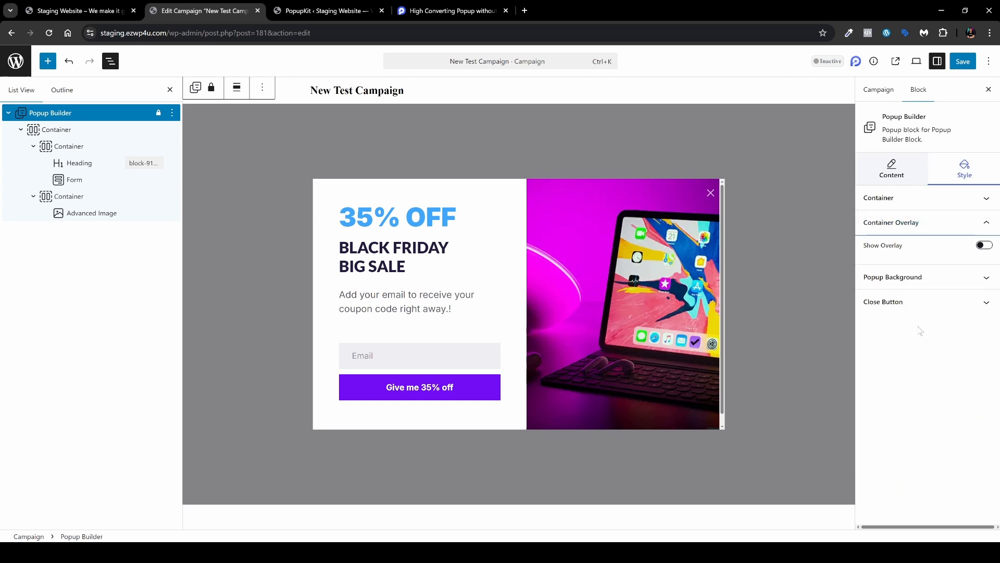
pyautogui.click(983, 247)
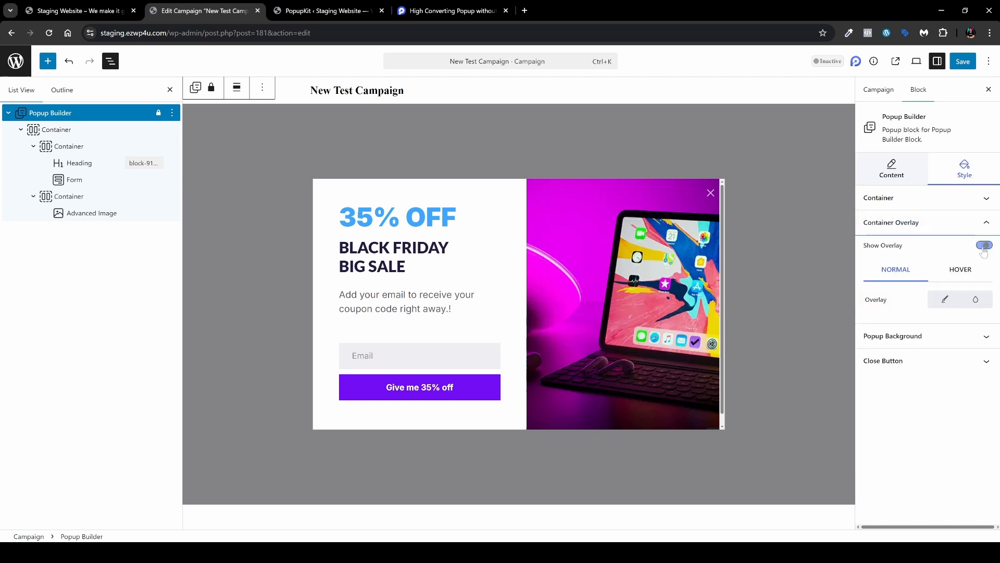
pyautogui.click(945, 301)
pyautogui.click(981, 325)
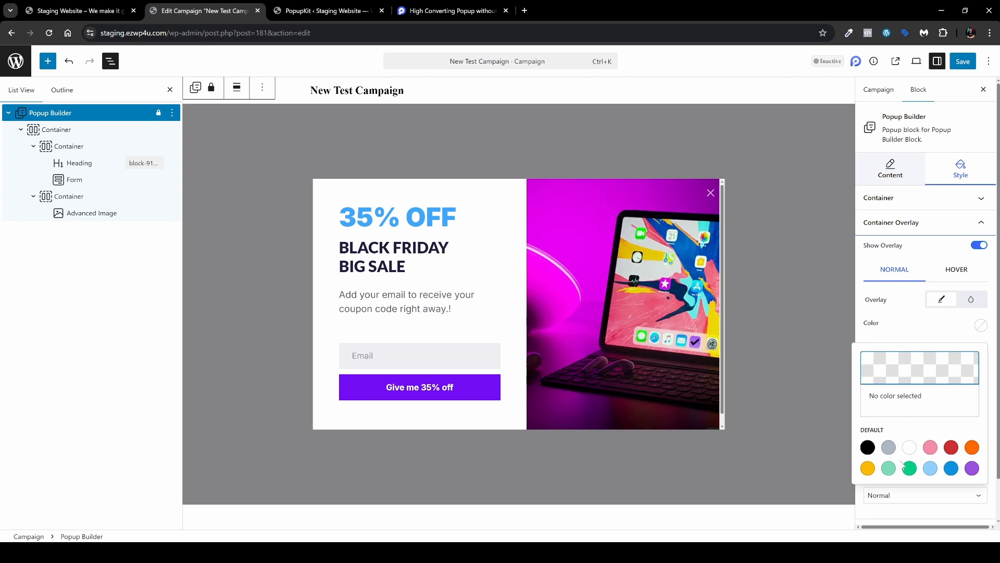
pyautogui.click(868, 447)
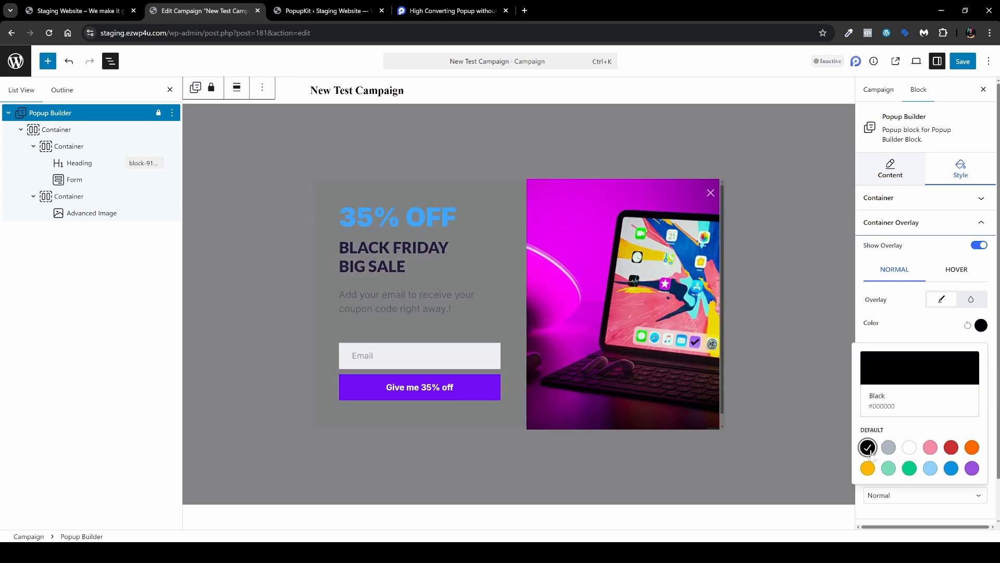
pyautogui.click(932, 449)
pyautogui.click(951, 448)
pyautogui.click(968, 325)
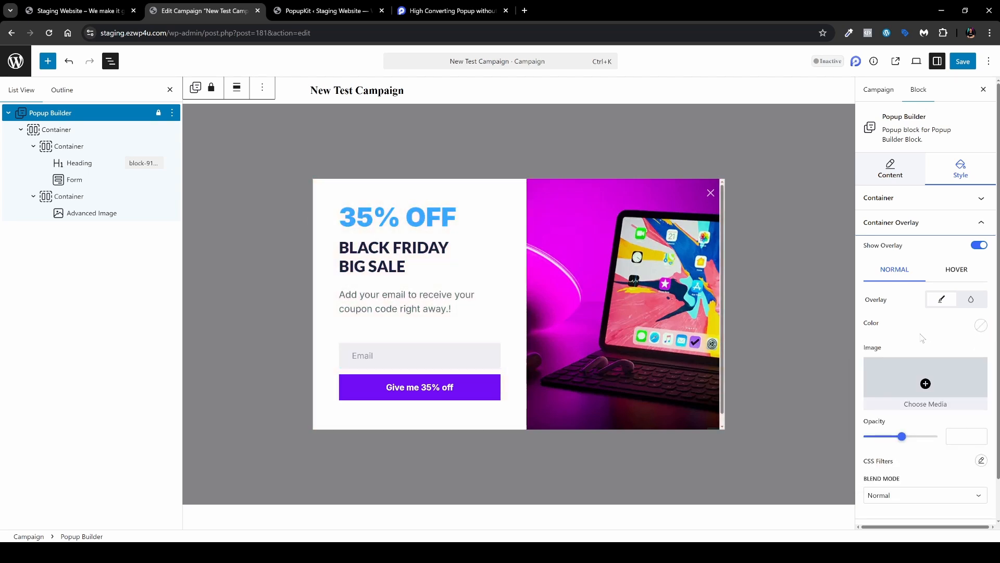
pyautogui.click(980, 246)
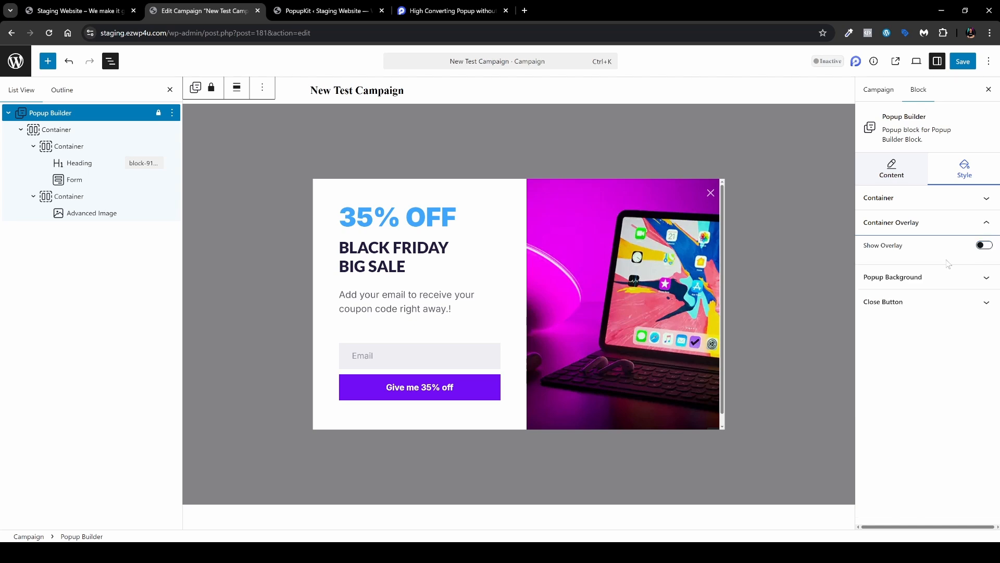
# Step: Review the Popup Background settings, and try the Close Button's Change Icon option and Outside position before restoring both
pyautogui.click(927, 279)
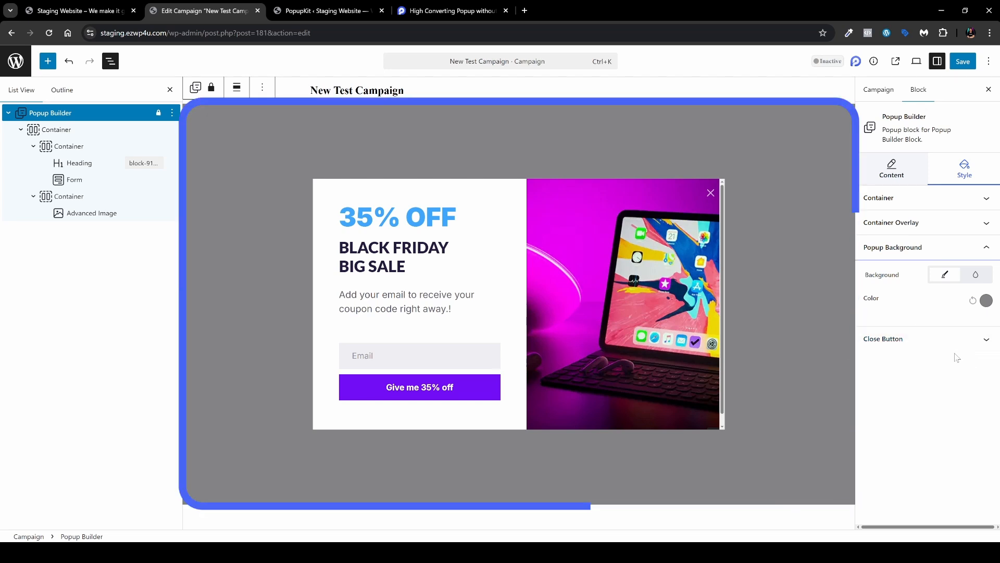
pyautogui.click(883, 339)
pyautogui.scroll(-3, 896, 299)
pyautogui.scroll(1, 896, 299)
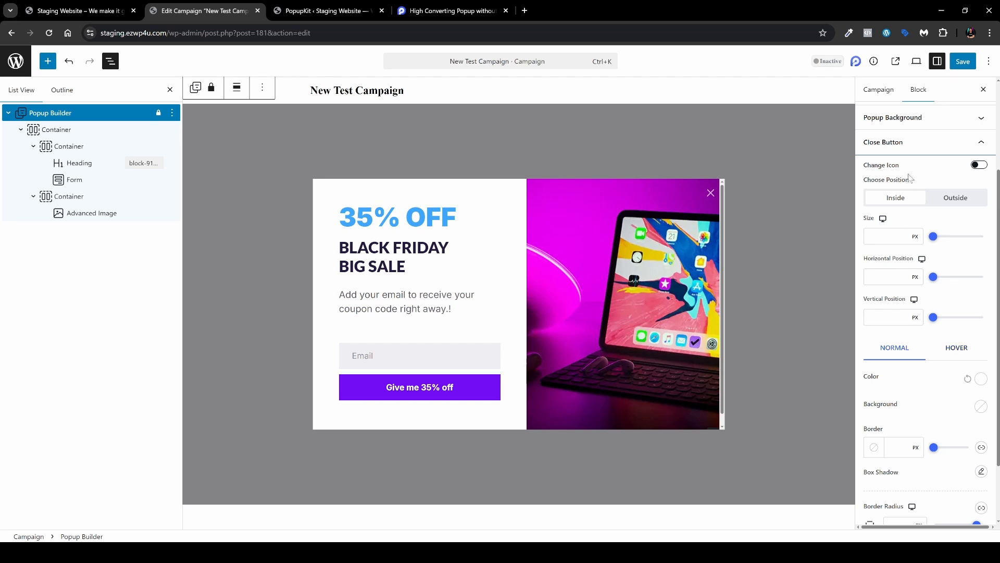
pyautogui.click(979, 166)
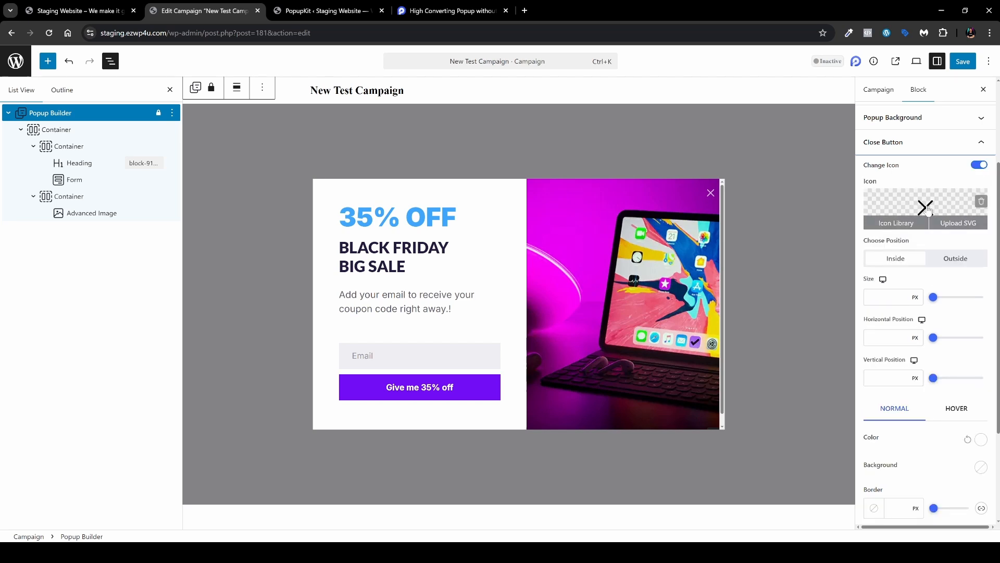
pyautogui.click(978, 166)
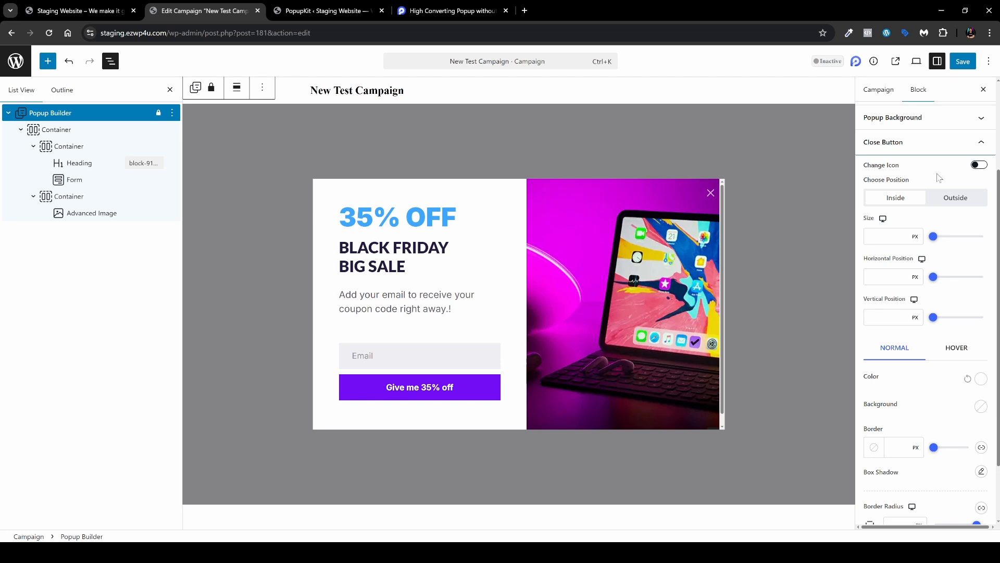
pyautogui.click(956, 207)
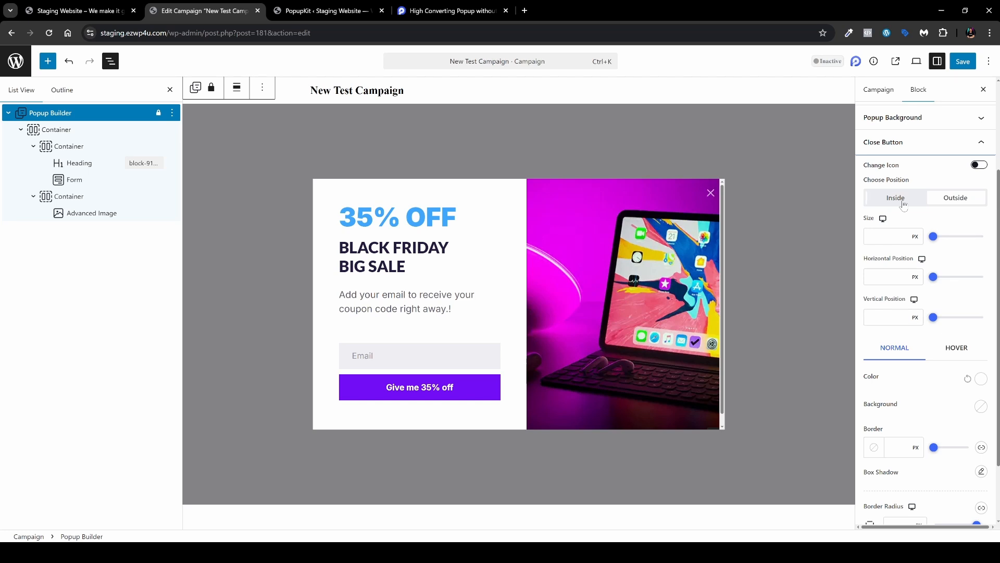
# Step: Try a close button size of 47 px, clear it, and set the button's horizontal position to 30 px
pyautogui.moveTo(933, 236)
pyautogui.mouseDown()
pyautogui.moveTo(946, 237)
pyautogui.moveTo(935, 238)
pyautogui.mouseUp()
pyautogui.click(882, 236)
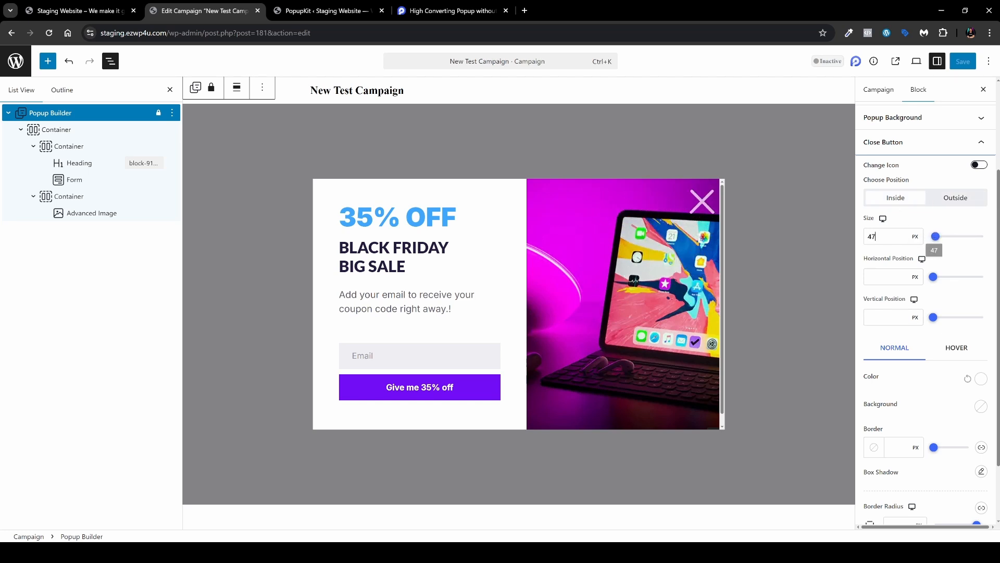
pyautogui.press('BackSpace')
pyautogui.press('BackSpace')
pyautogui.moveTo(934, 278); pyautogui.dragTo(939, 280)
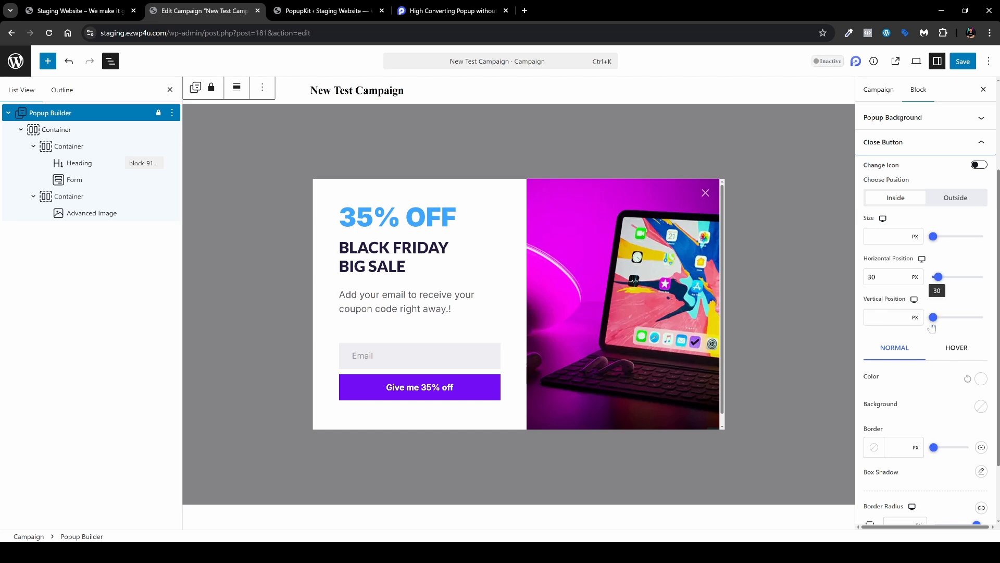
# Step: Give the close button a black outline box shadow with horizontal -3, vertical 1, blur 51 and spread 3
pyautogui.scroll(-2, 944, 299)
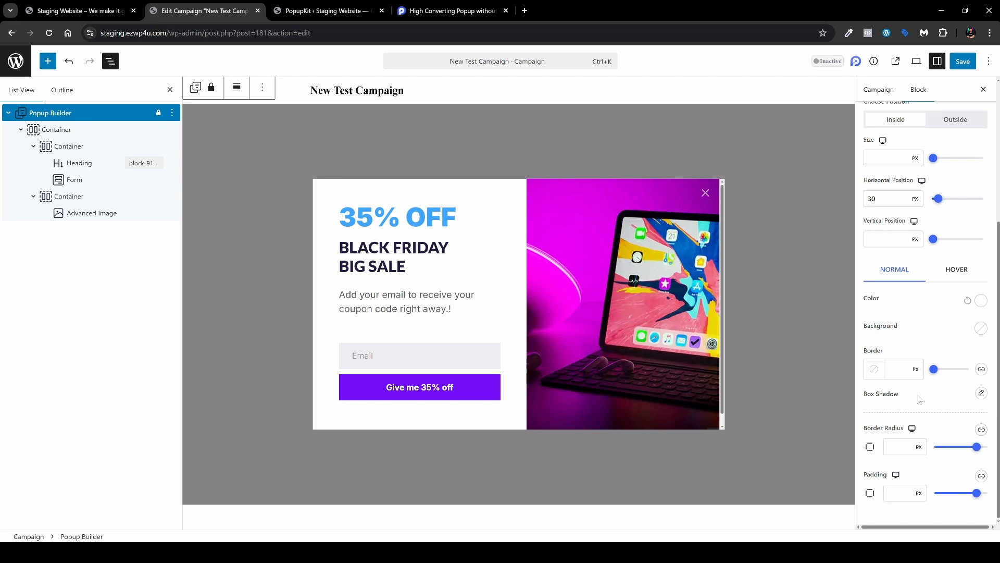
pyautogui.click(981, 393)
pyautogui.click(964, 169)
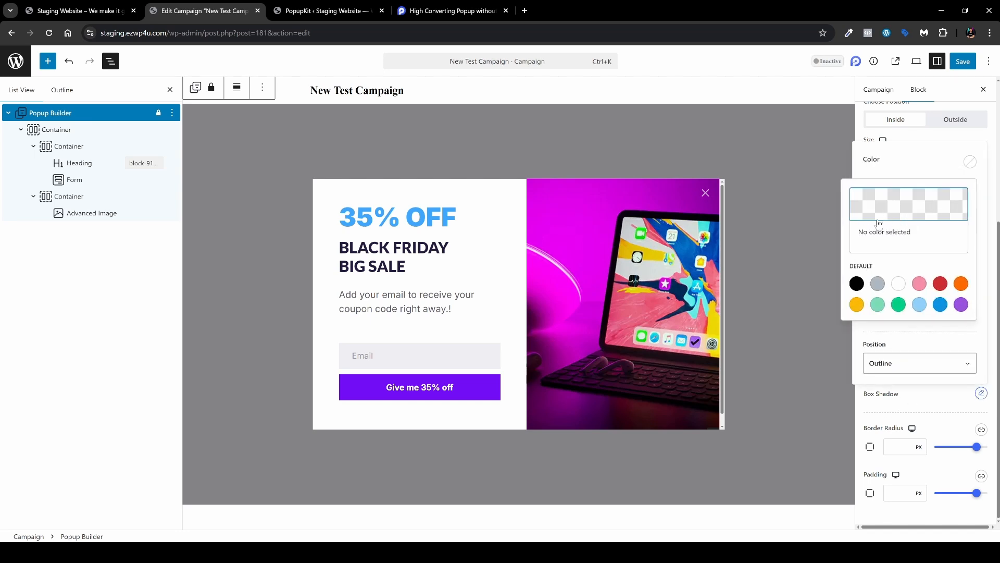
pyautogui.click(855, 282)
pyautogui.click(894, 272)
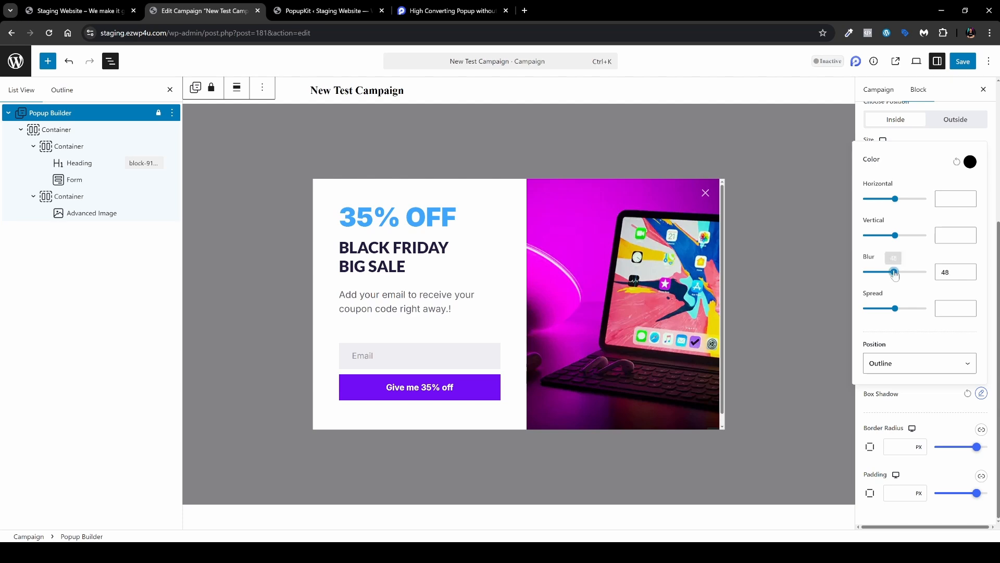
pyautogui.click(896, 308)
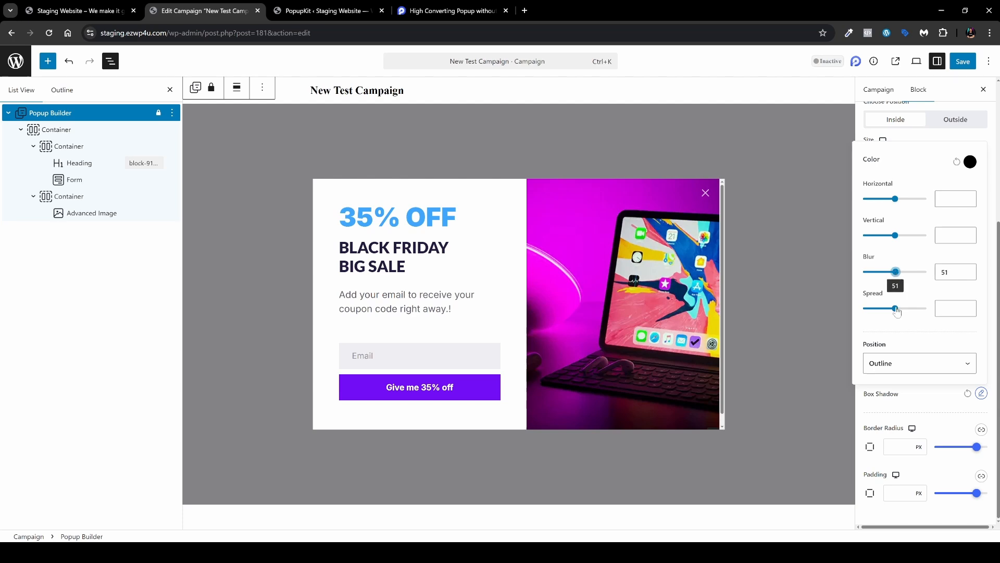
pyautogui.click(895, 235)
pyautogui.click(894, 199)
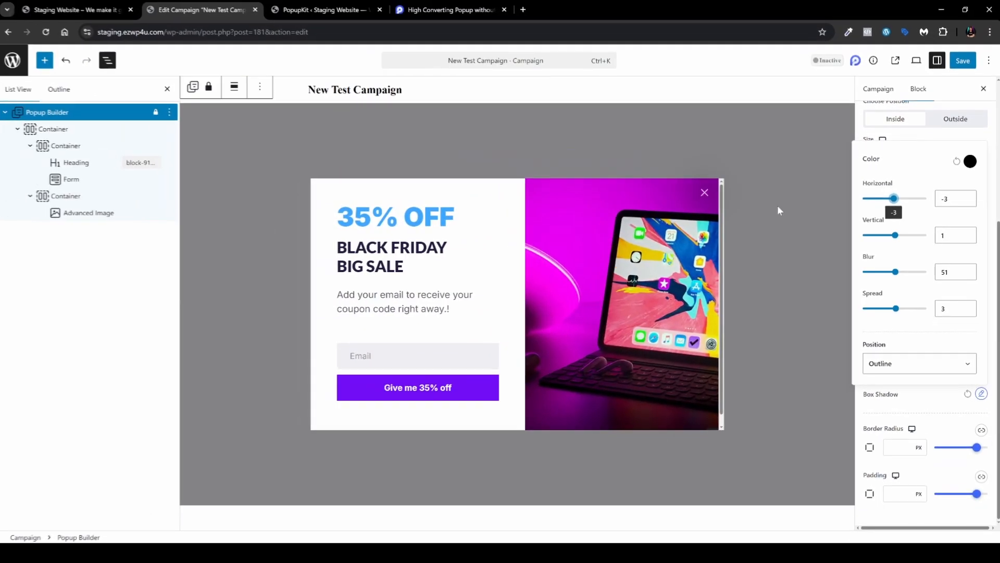
pyautogui.click(932, 93)
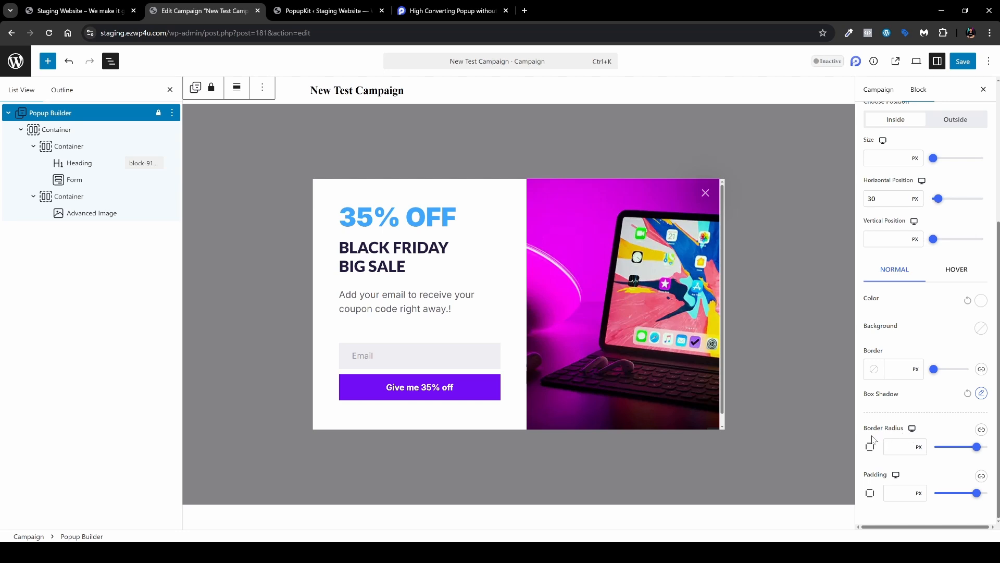
# Step: Select the 35% OFF heading, review its HTML tag options while keeping H2, and turn on Show Border for the title
pyautogui.scroll(5, 918, 310)
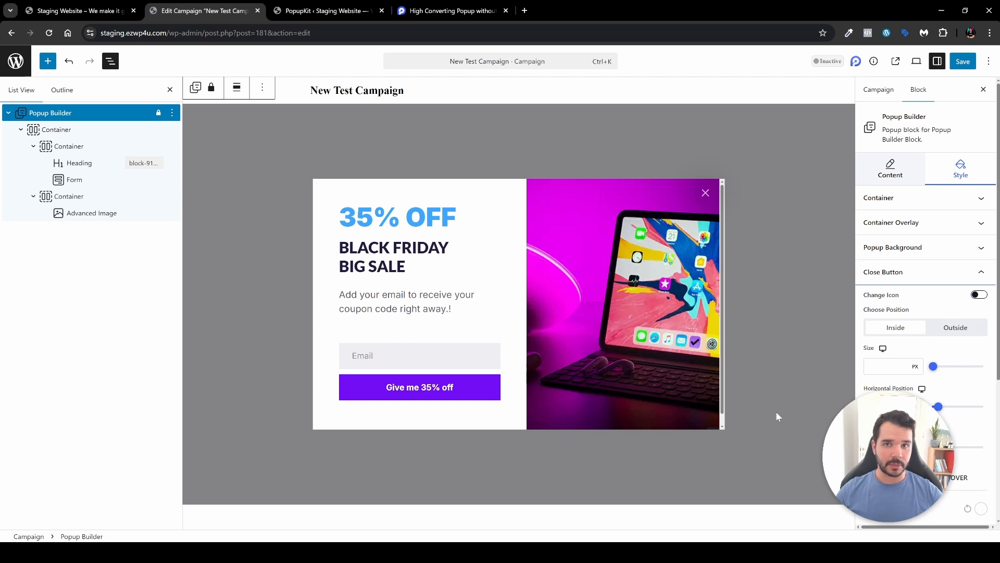
pyautogui.click(426, 217)
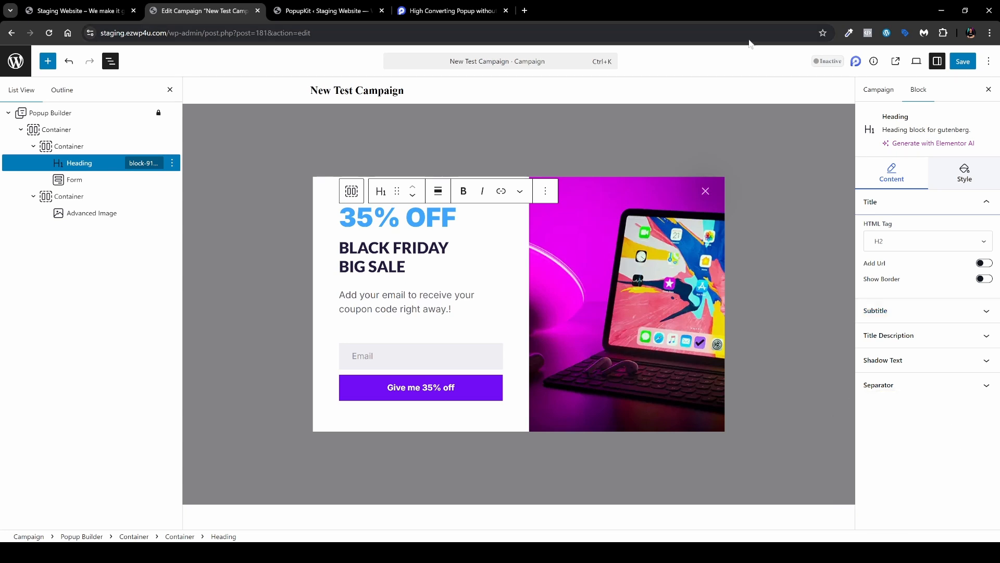
pyautogui.click(931, 243)
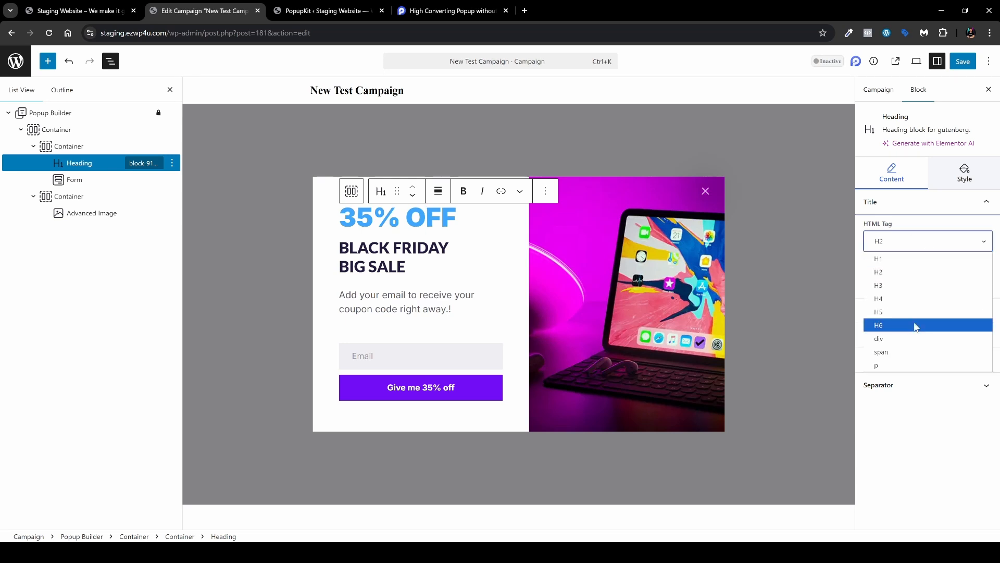
pyautogui.click(925, 238)
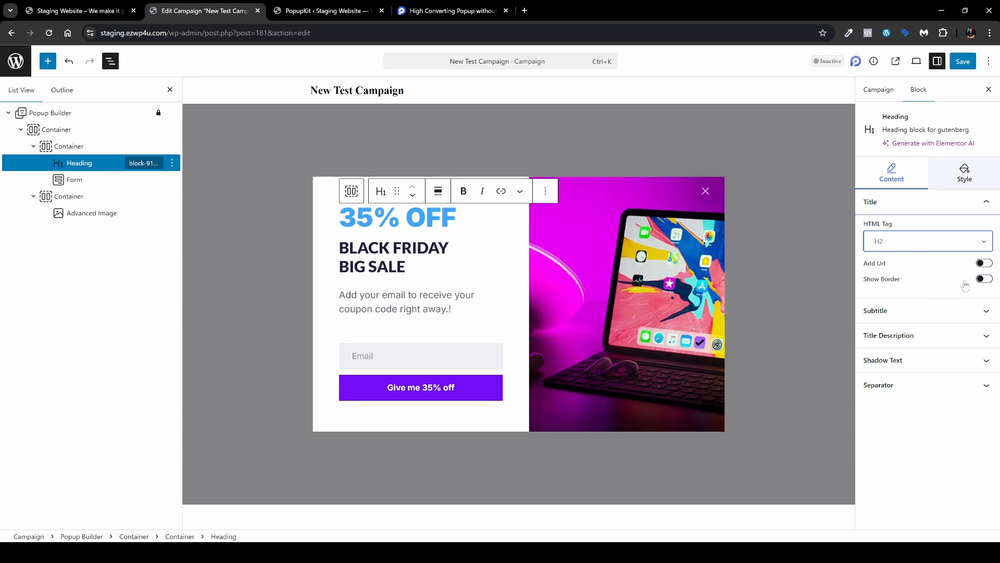
pyautogui.click(984, 280)
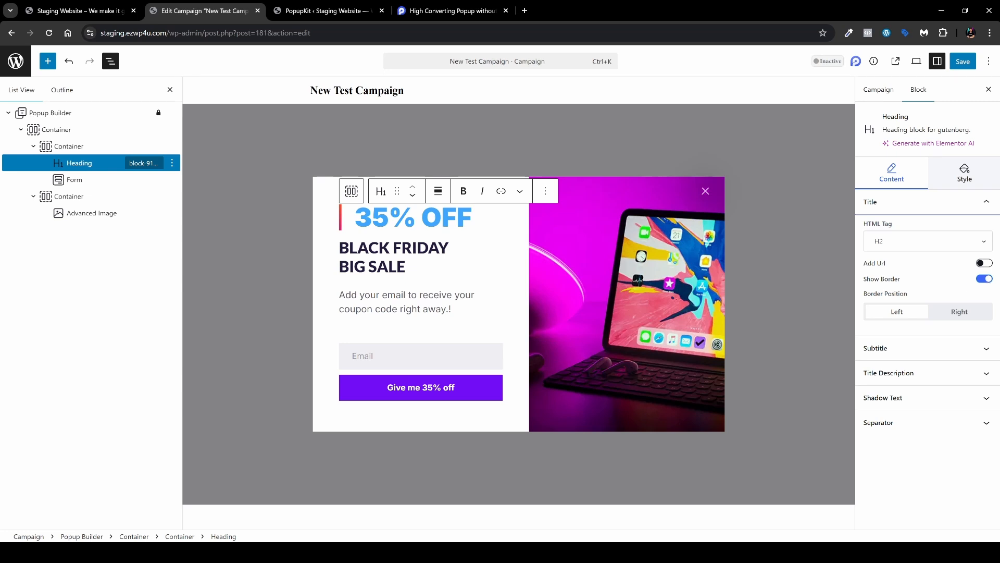
# Step: Try the title border at the Right position, return it to Left, and turn off Show Border
pyautogui.click(961, 313)
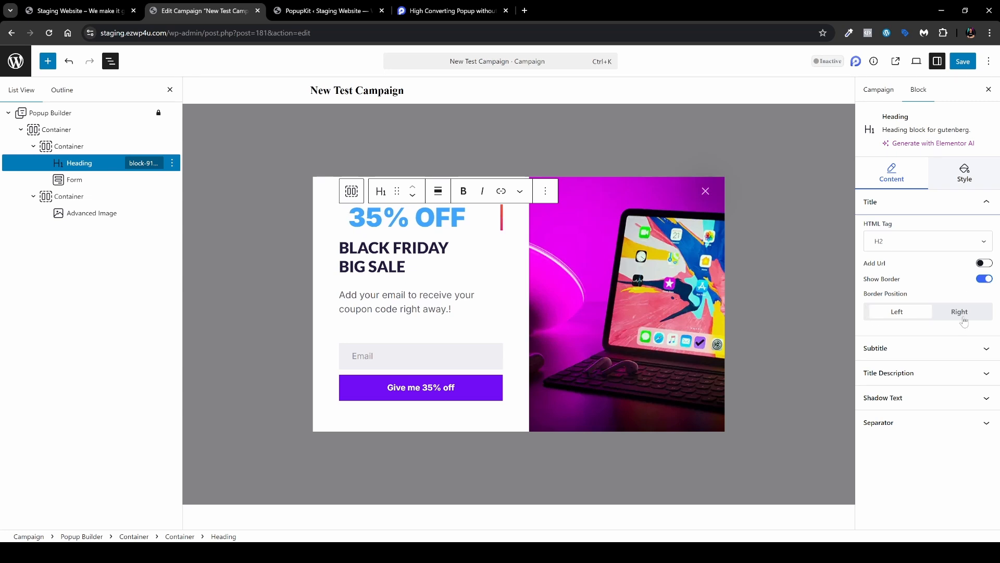
pyautogui.click(897, 312)
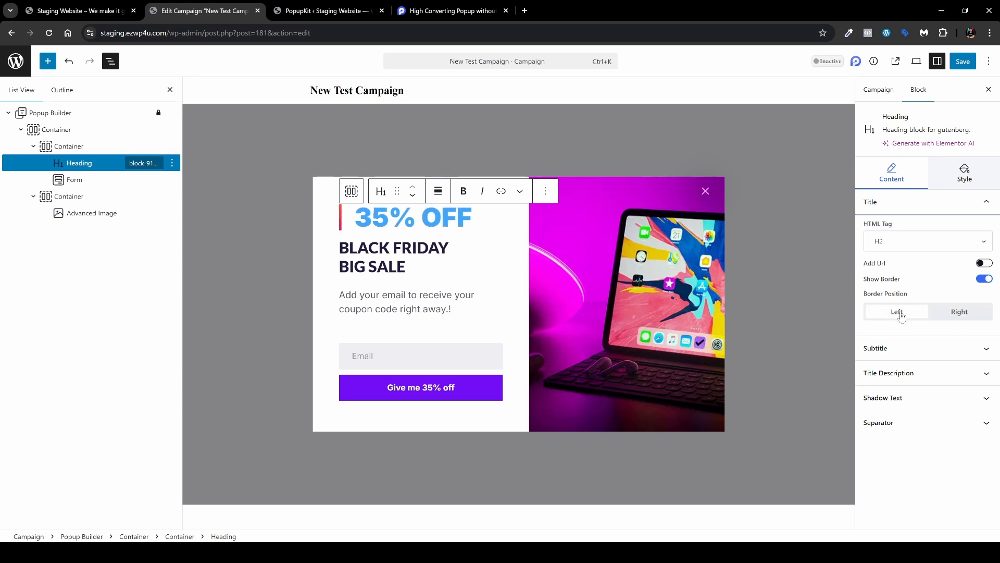
pyautogui.click(985, 279)
# Step: Try placing the heading's subtitle before the title, and restore its After title position
pyautogui.click(930, 311)
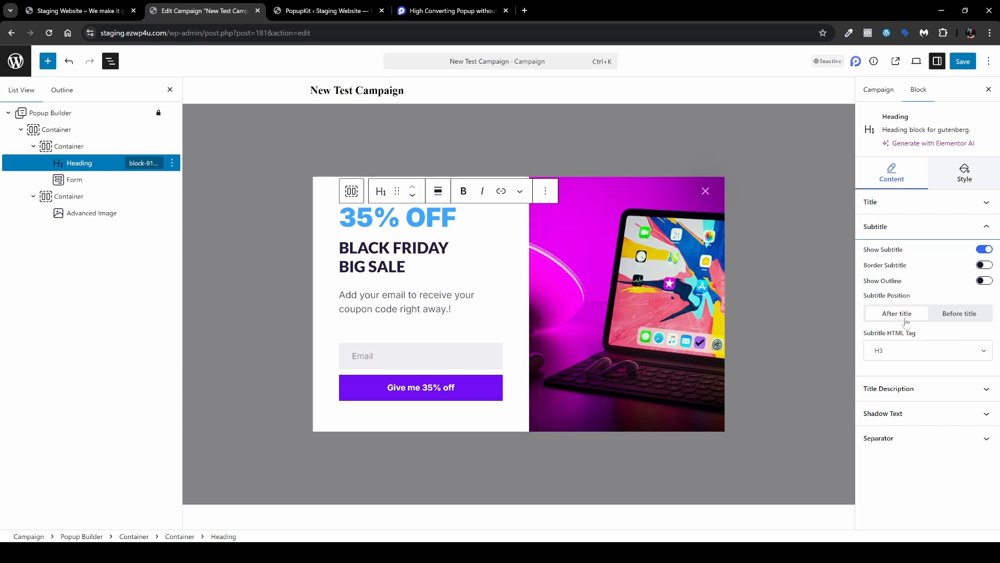
pyautogui.click(956, 318)
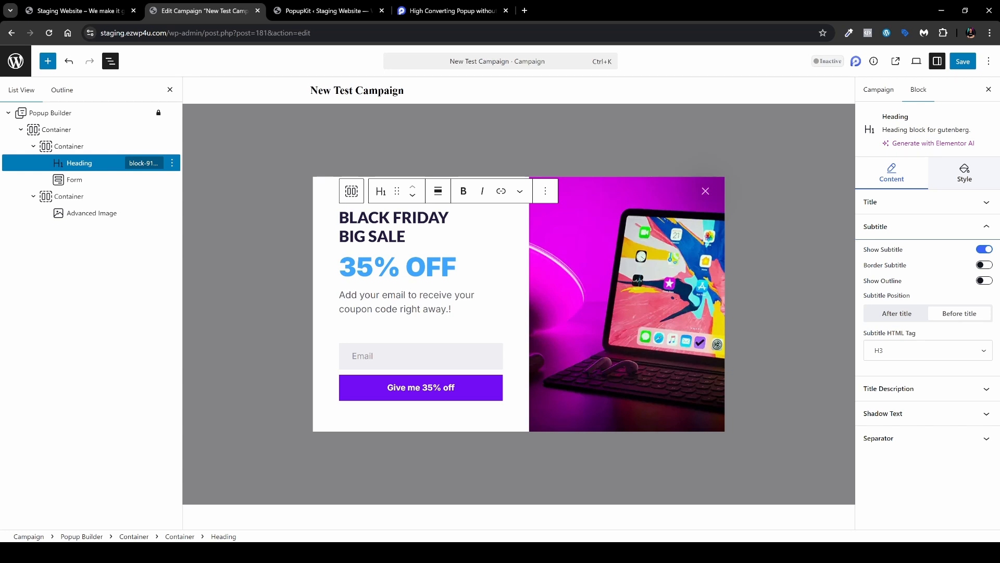
pyautogui.click(917, 318)
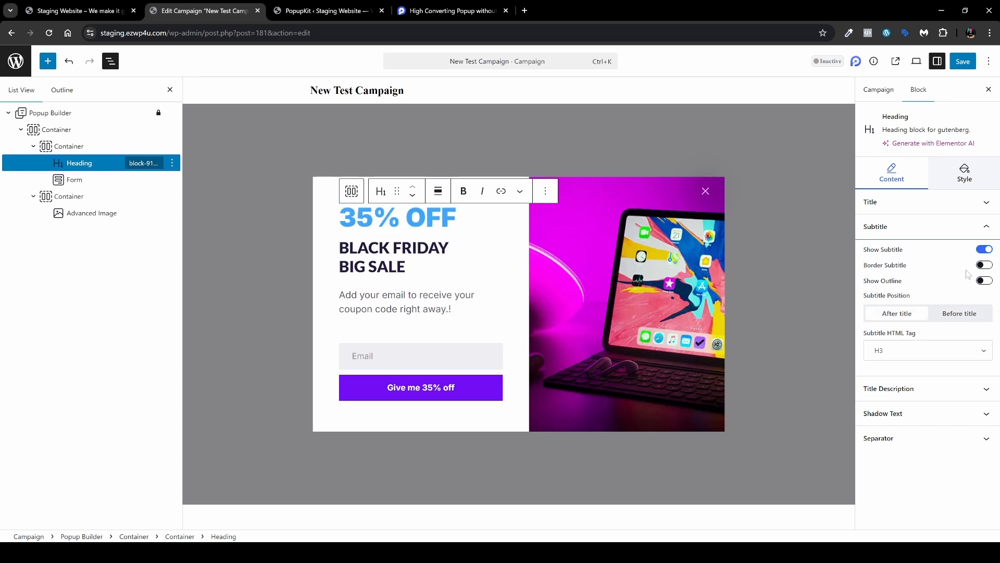
# Step: Try the Border Subtitle and Show Outline options on the BLACK FRIDAY BIG SALE subtitle, turning each back off
pyautogui.click(984, 265)
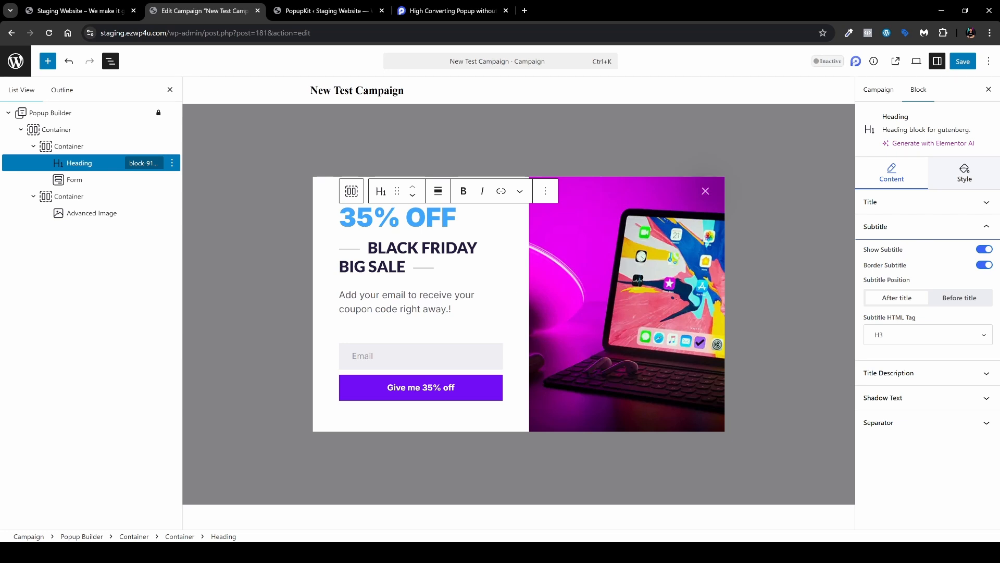
pyautogui.hotkey('ctrl', 'z')
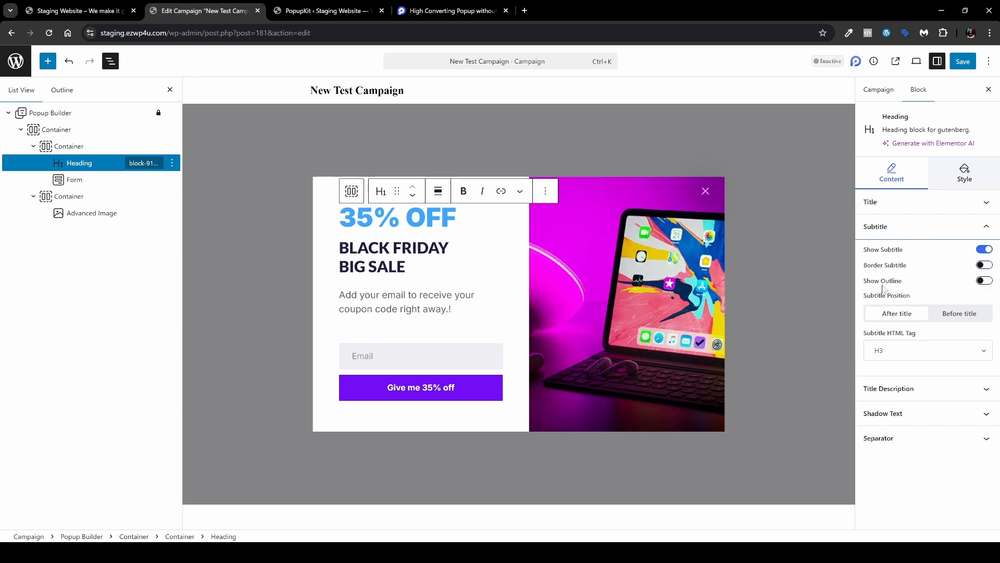
pyautogui.click(984, 281)
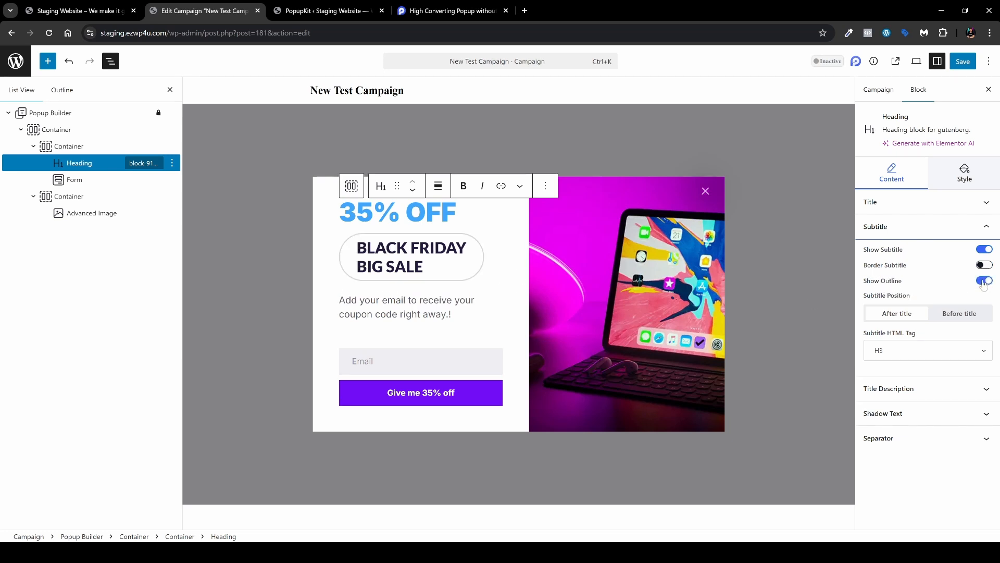
pyautogui.click(983, 282)
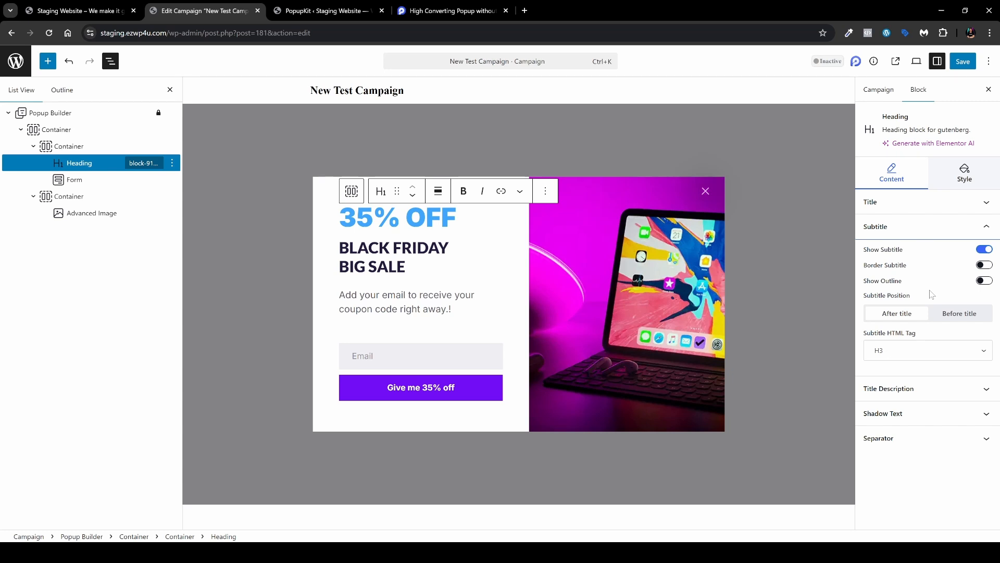
# Step: Try hiding the title description and adjusting its maximum width, keeping it shown at 100%
pyautogui.click(931, 395)
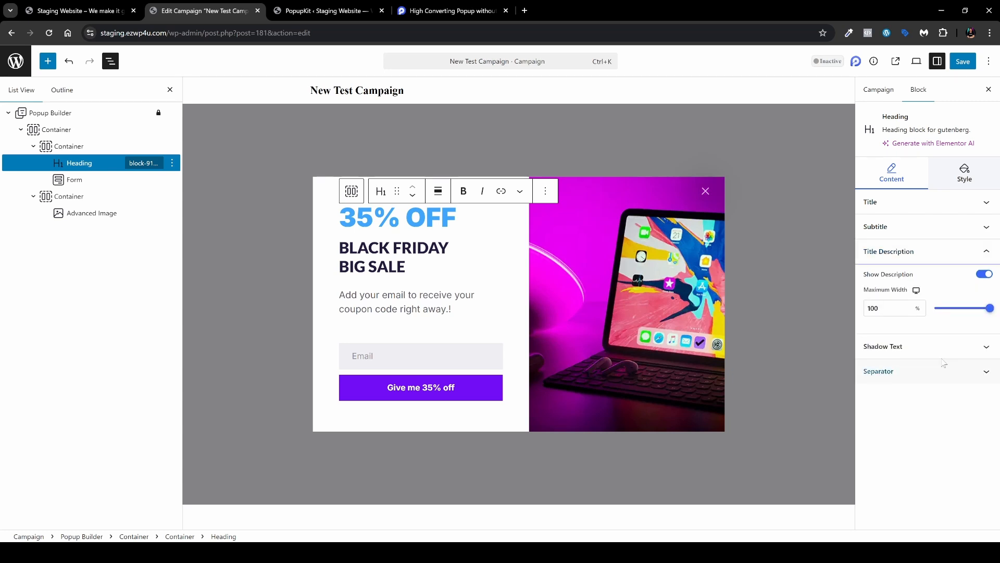
pyautogui.click(985, 274)
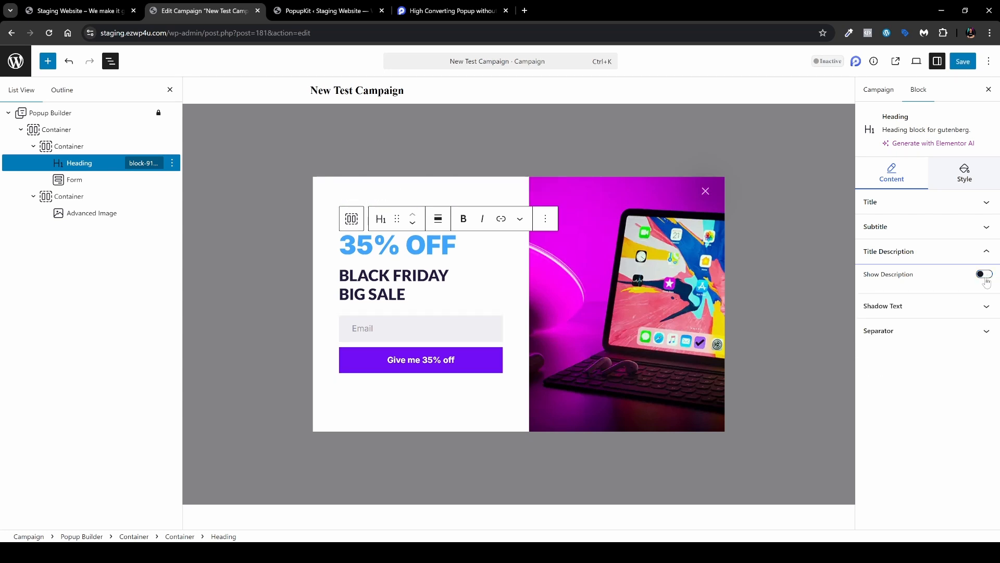
pyautogui.click(984, 274)
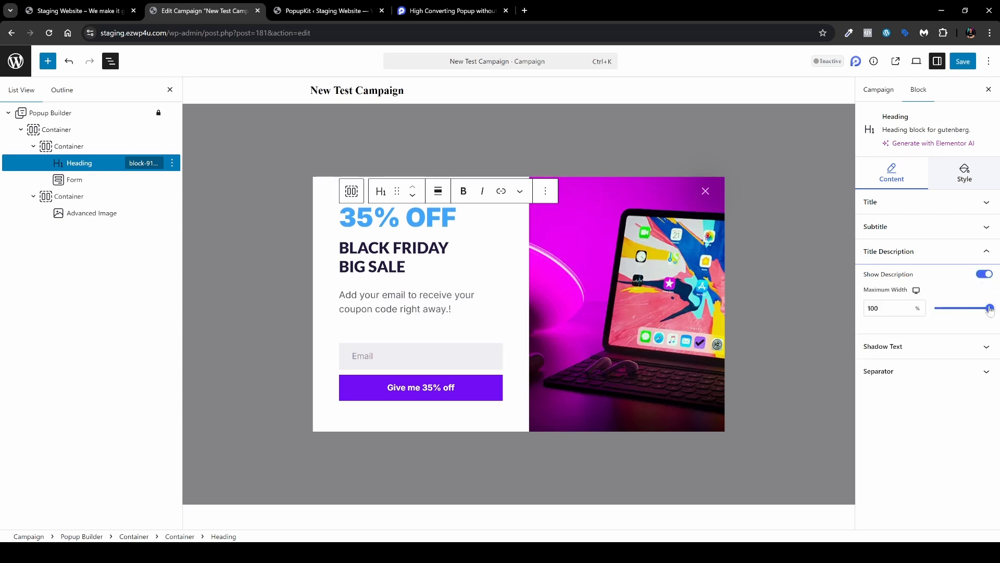
pyautogui.moveTo(990, 313)
pyautogui.mouseDown()
pyautogui.moveTo(949, 316)
pyautogui.moveTo(996, 315)
pyautogui.mouseUp()
# Step: Try the heading's Show Shadow Text and Show Separator options, turning each back off
pyautogui.click(932, 352)
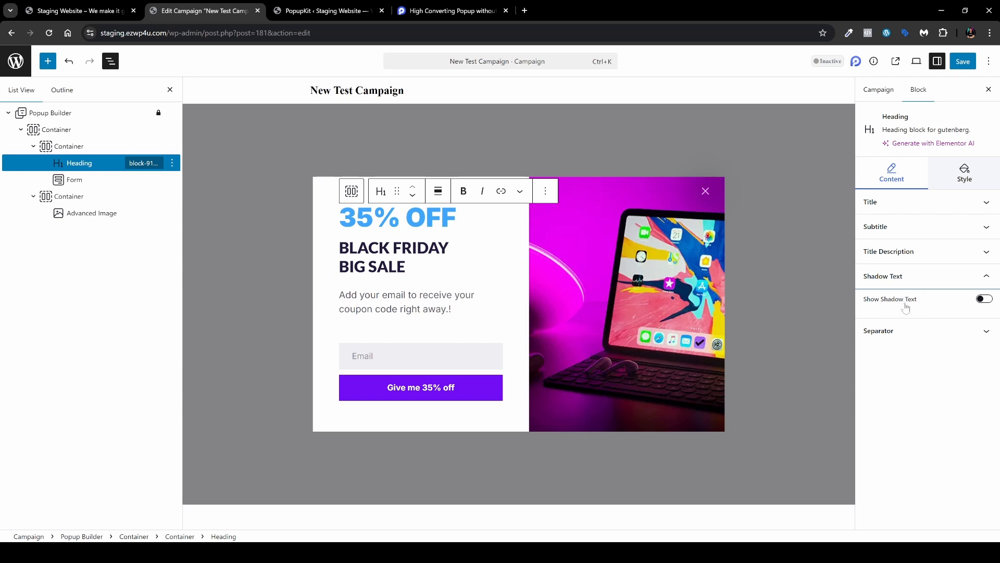
pyautogui.click(984, 300)
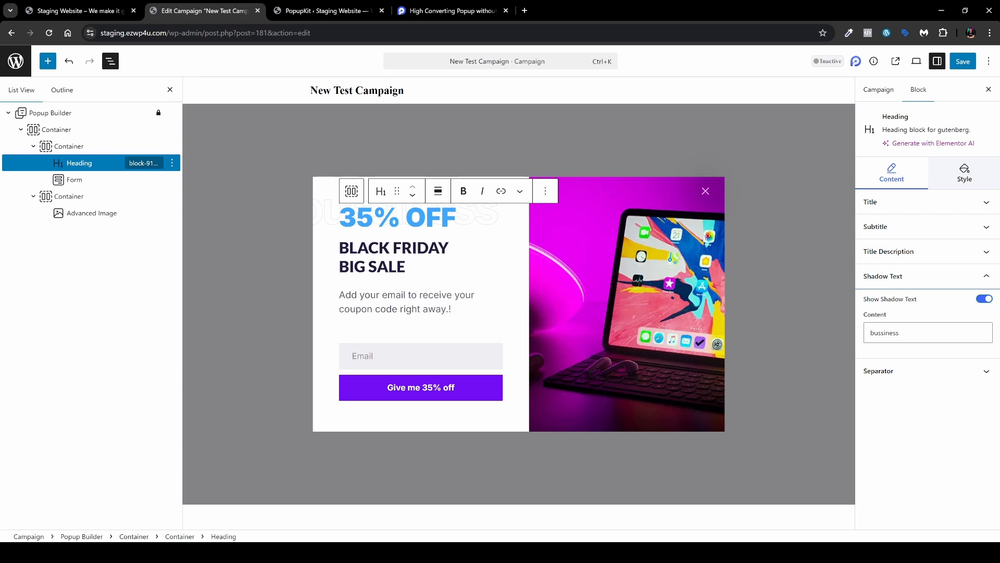
pyautogui.doubleClick(885, 333)
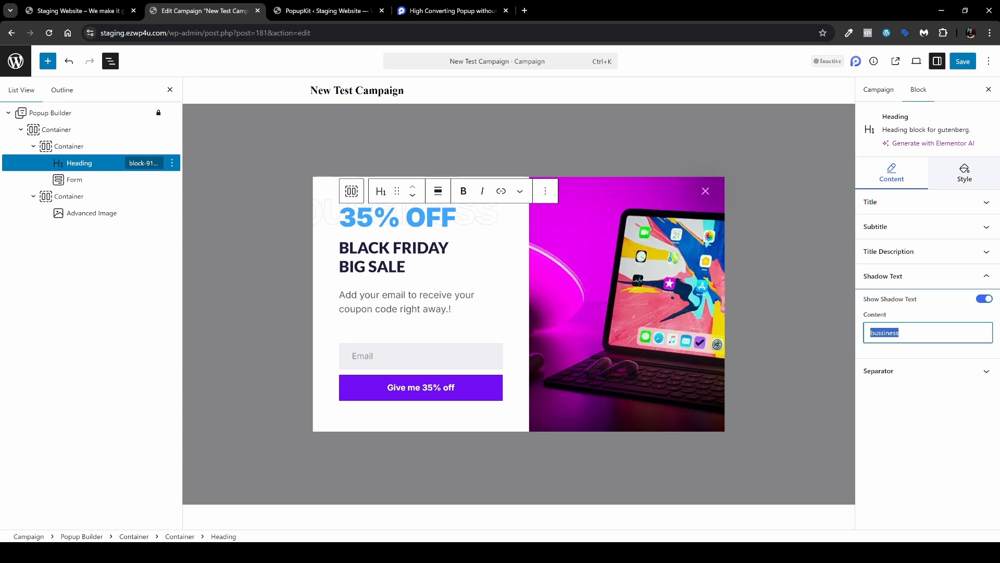
pyautogui.click(986, 298)
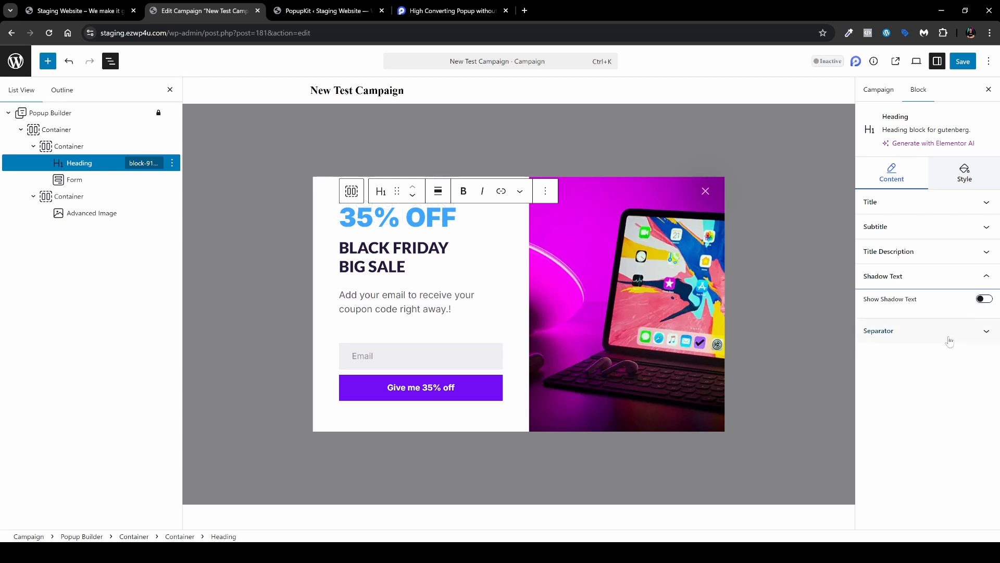
pyautogui.click(924, 336)
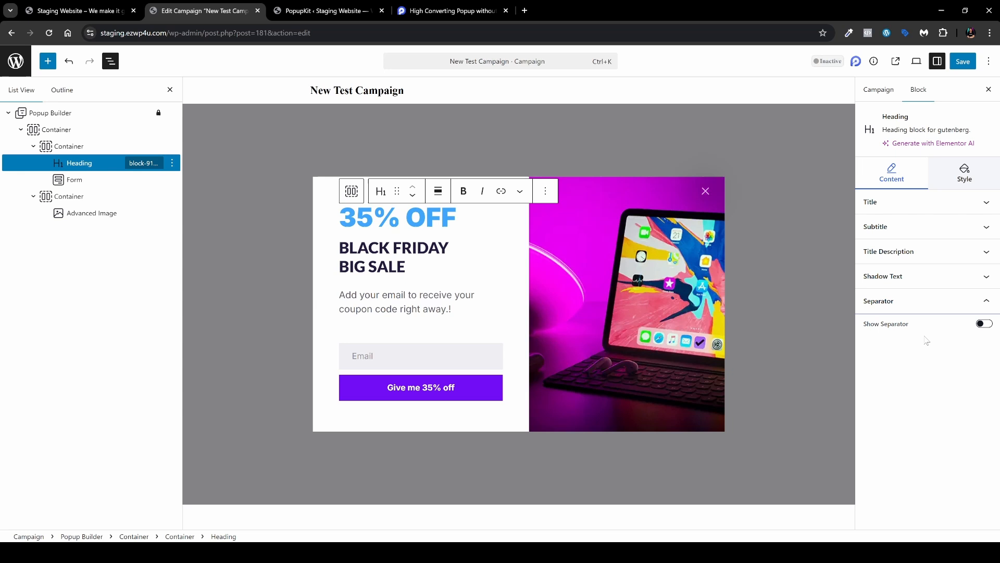
pyautogui.click(985, 324)
pyautogui.click(986, 324)
# Step: Compare the left, center and right alignments in the heading's General style settings, and set it to center
pyautogui.click(961, 178)
pyautogui.click(916, 209)
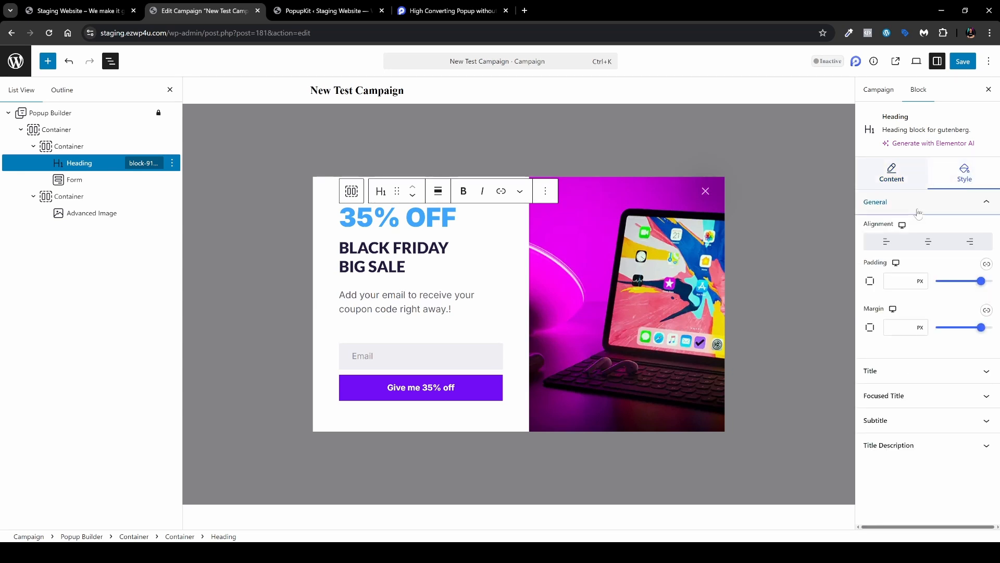
pyautogui.click(928, 242)
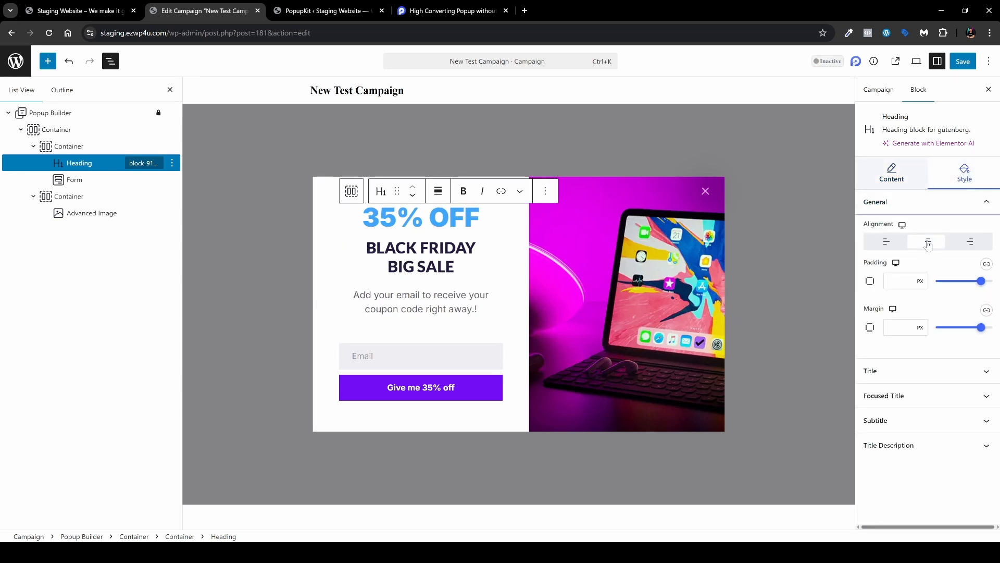
pyautogui.click(887, 242)
pyautogui.click(969, 242)
pyautogui.click(933, 245)
# Step: Review the heading's style settings for Title, Focused Title, Subtitle and Title Description
pyautogui.click(898, 371)
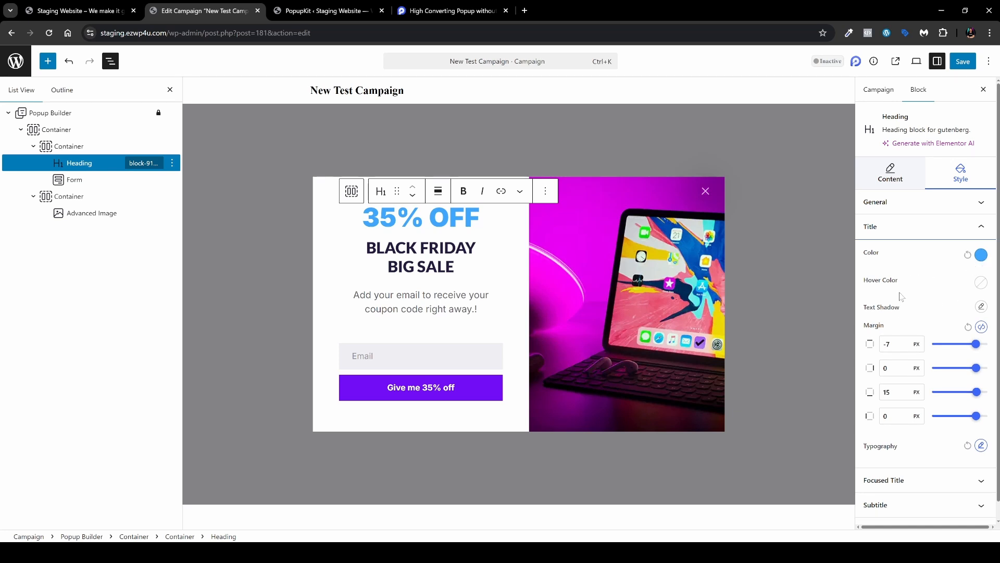
pyautogui.scroll(-1, 896, 406)
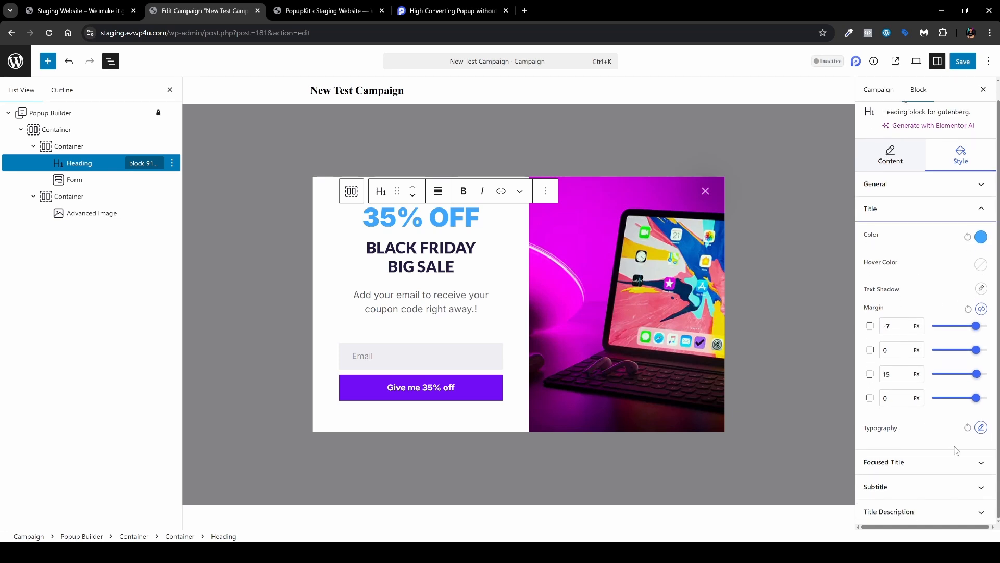
pyautogui.click(914, 470)
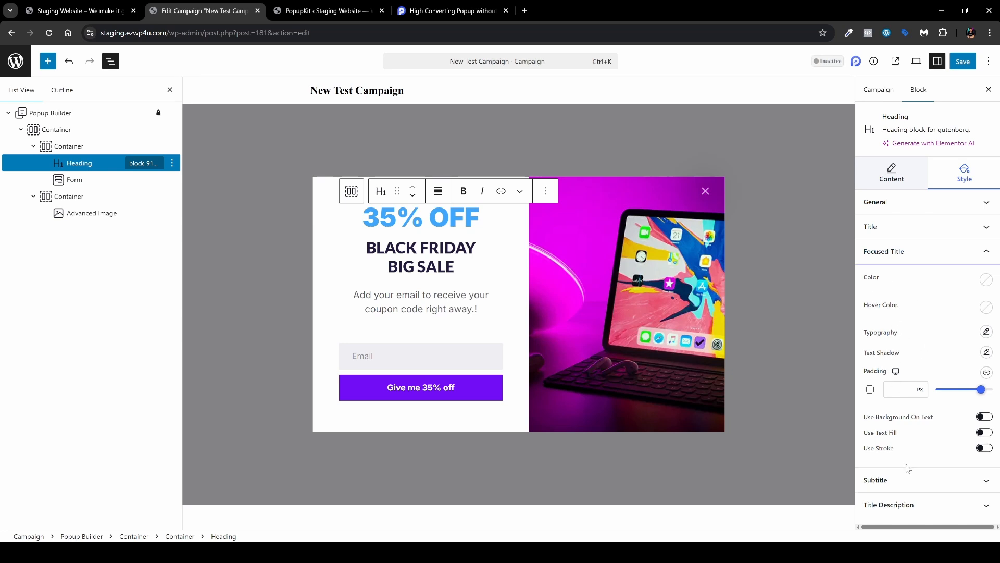
pyautogui.click(925, 490)
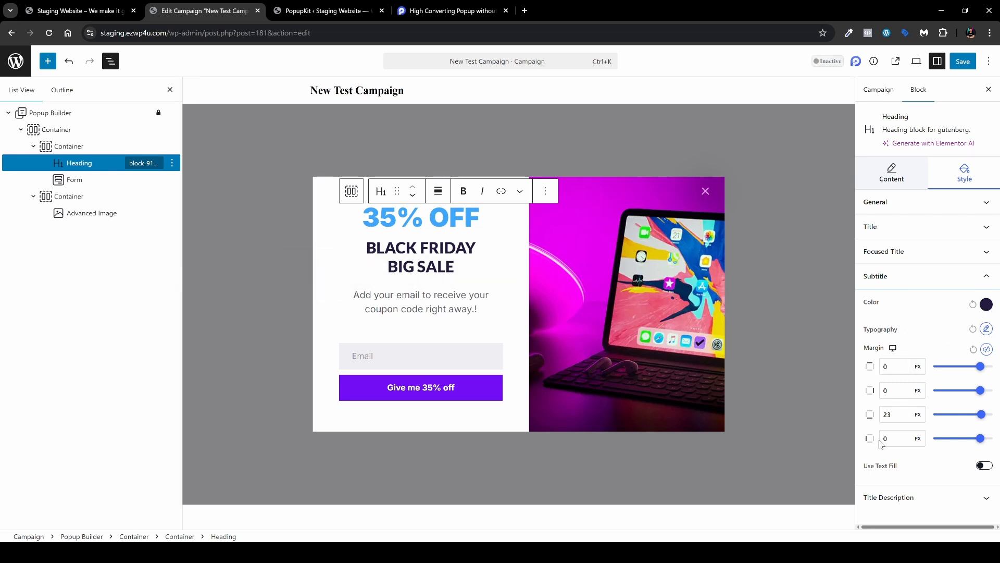
pyautogui.click(917, 501)
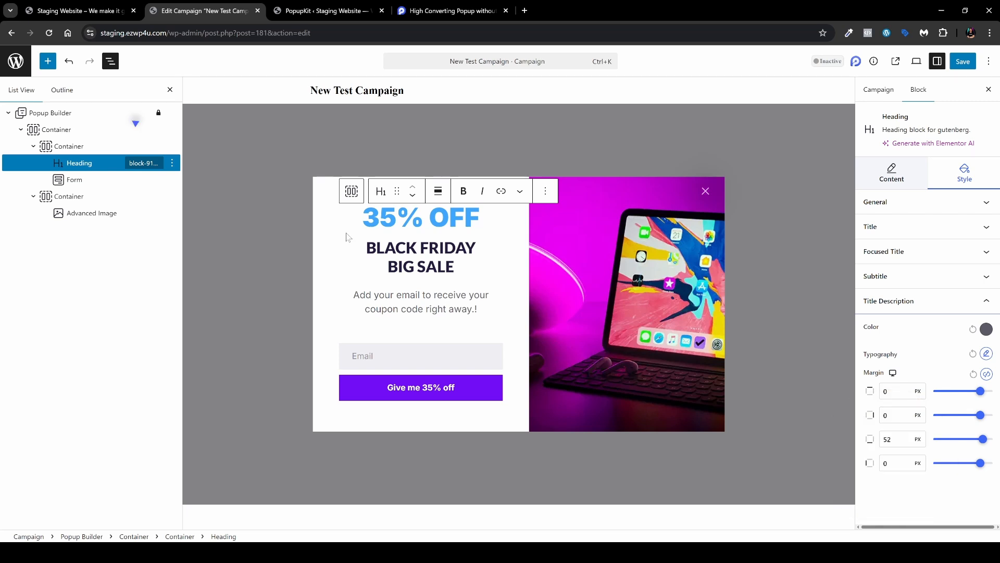
# Step: Insert a Coupon Wheel block between the heading and the email form, and delete its $100 Off segment
pyautogui.click(48, 62)
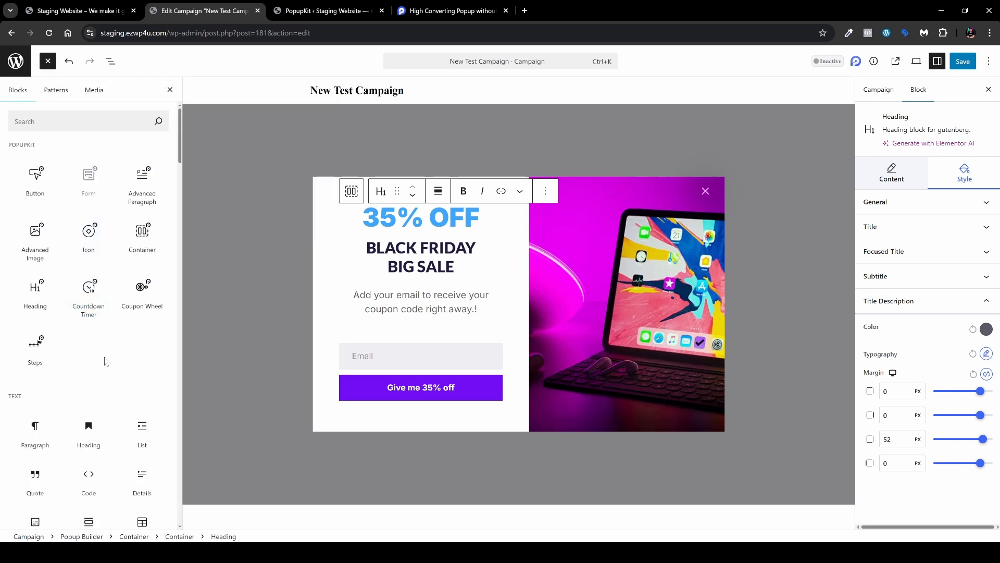
pyautogui.moveTo(142, 308)
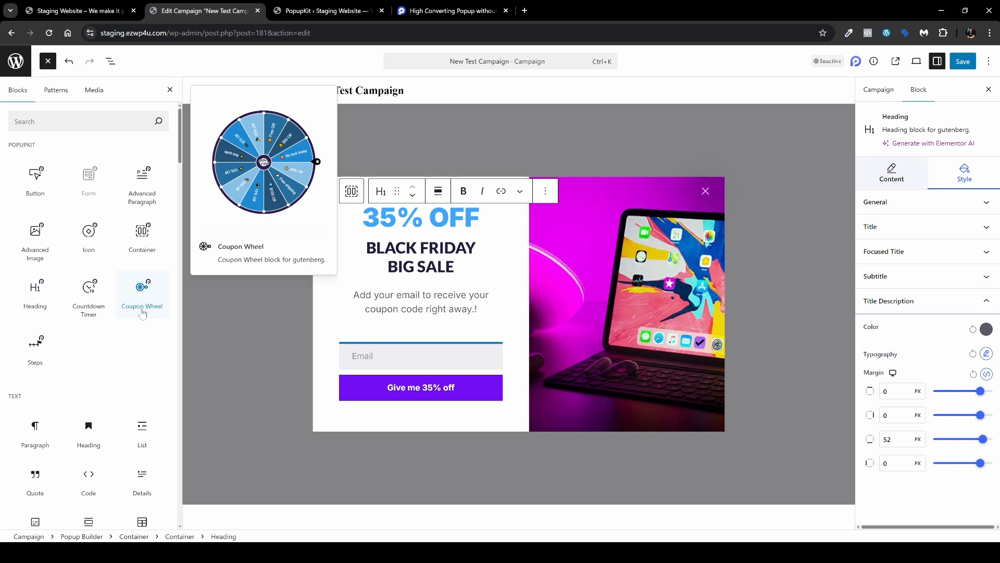
pyautogui.moveTo(92, 316)
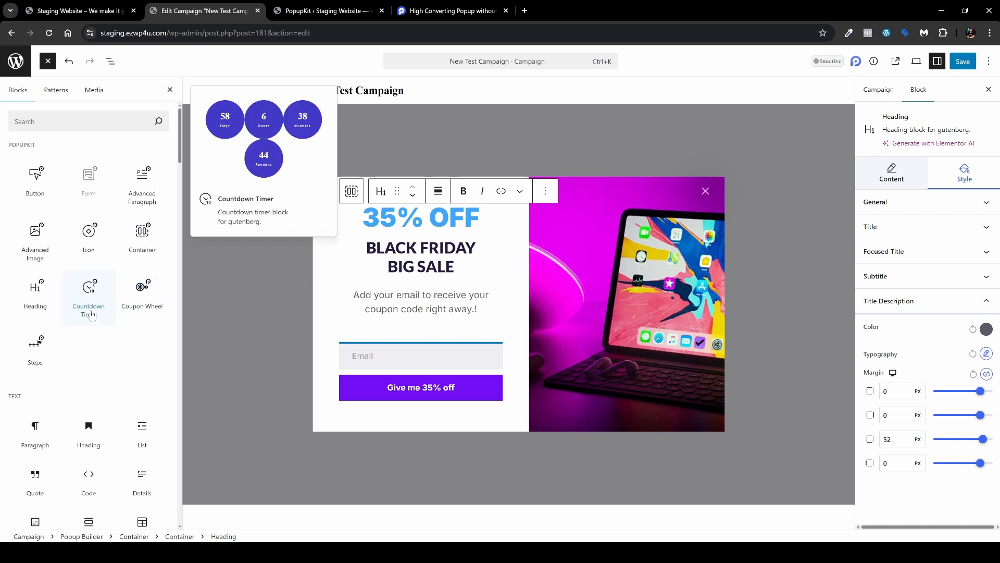
pyautogui.moveTo(37, 352)
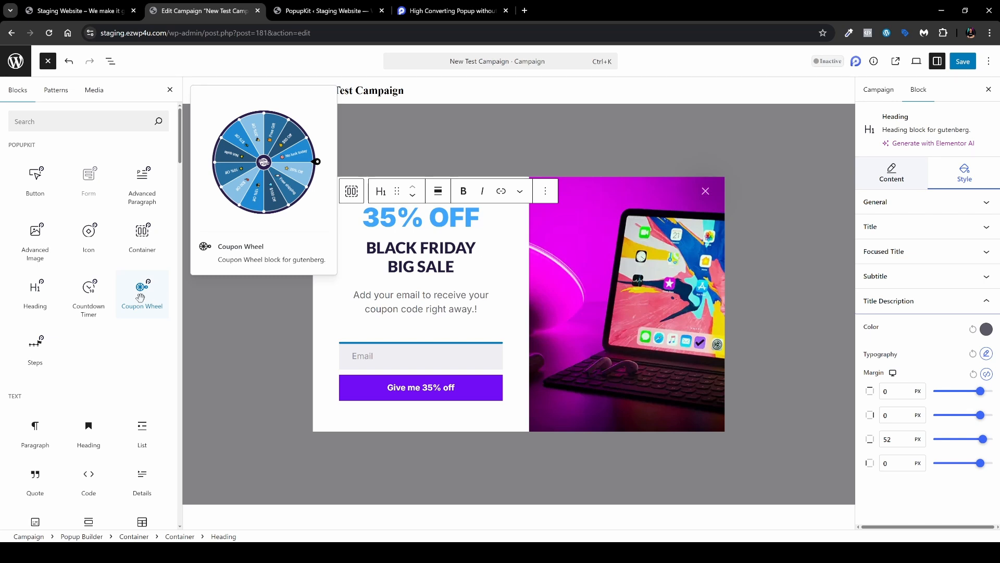
pyautogui.moveTo(140, 297); pyautogui.dragTo(420, 303)
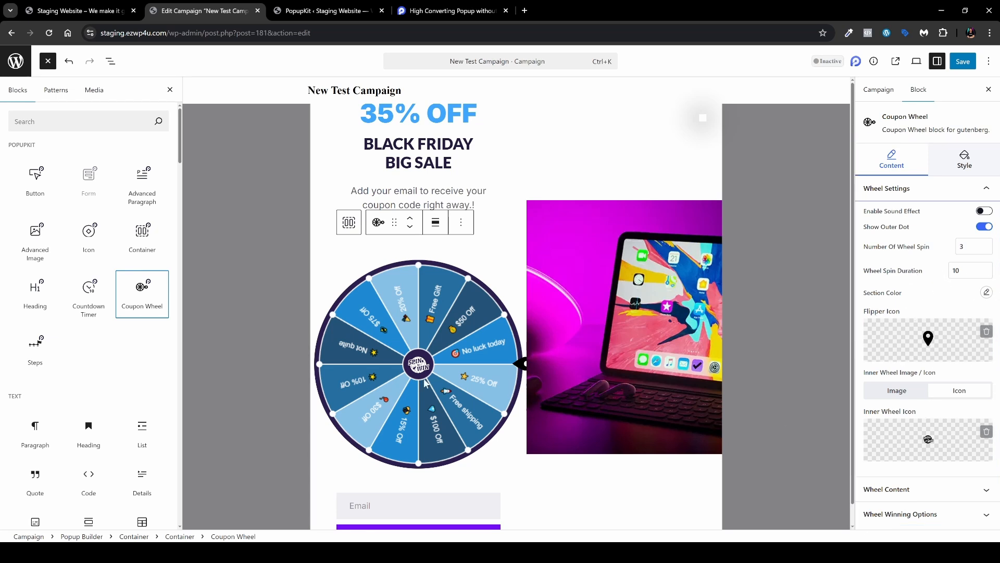
pyautogui.click(936, 492)
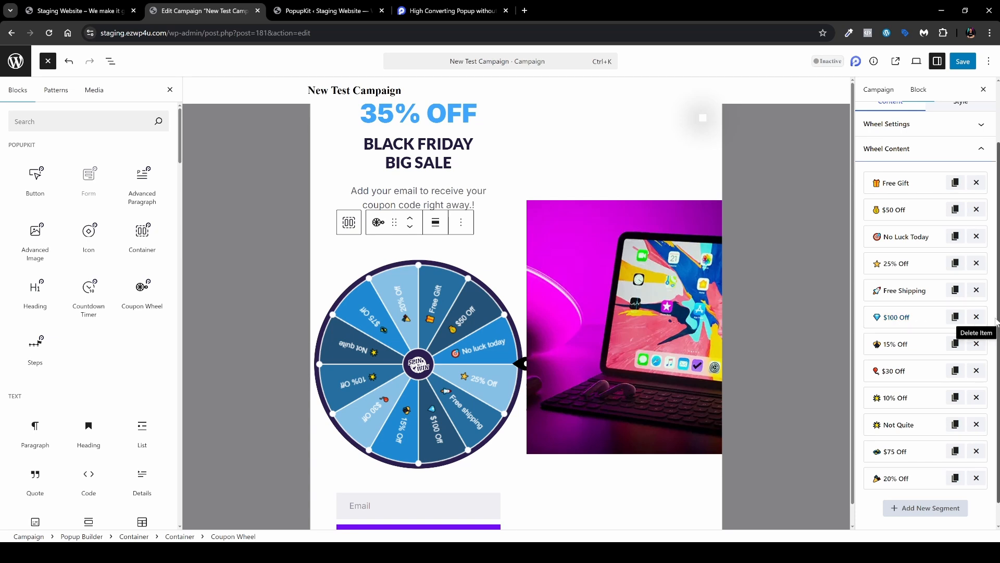
pyautogui.click(977, 316)
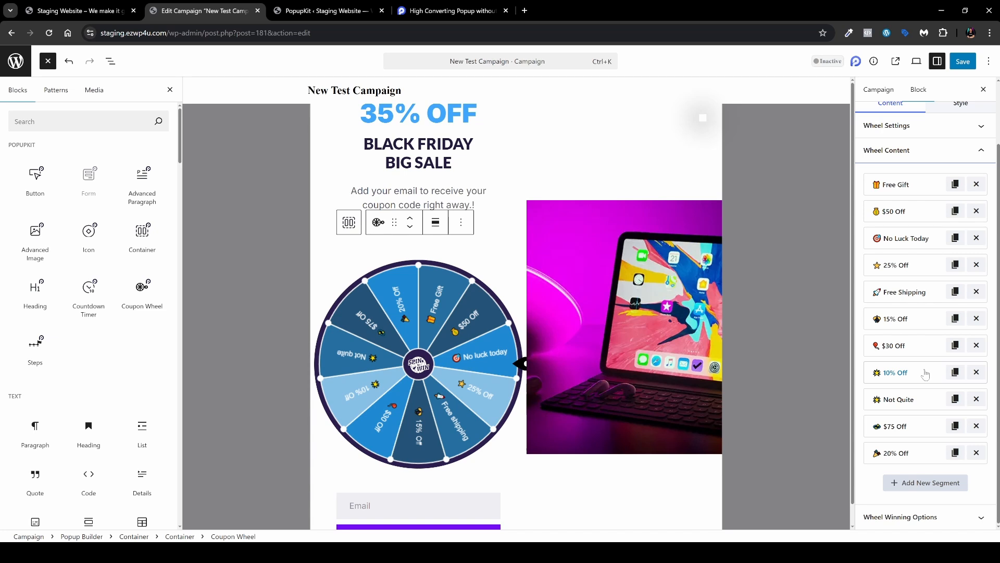
# Step: Review the wheel's winning message heading, description and coupon code label, and delete the Coupon Wheel block
pyautogui.click(928, 519)
pyautogui.moveTo(901, 290); pyautogui.dragTo(868, 278)
pyautogui.click(901, 371)
pyautogui.moveTo(901, 372); pyautogui.dragTo(868, 350)
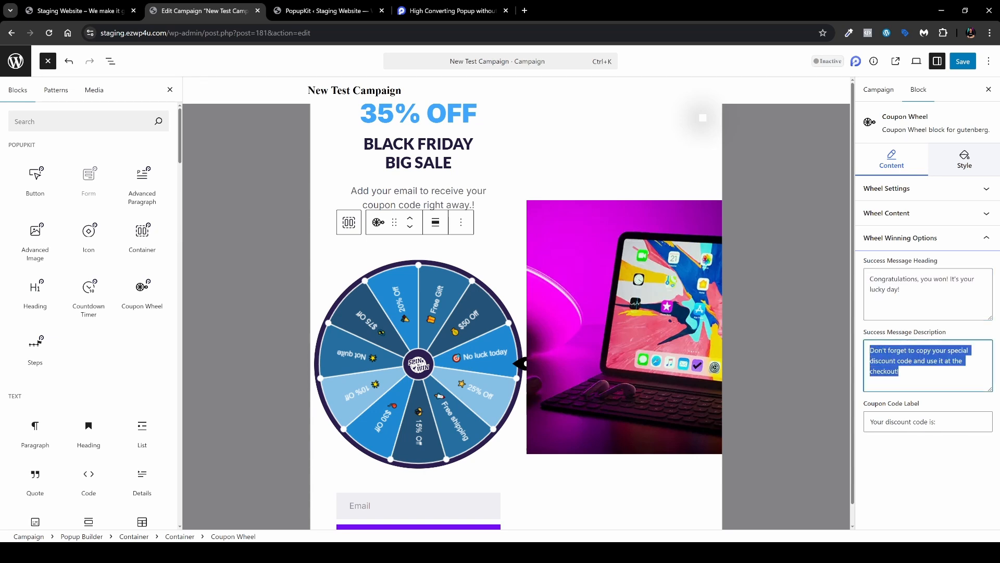
pyautogui.click(929, 439)
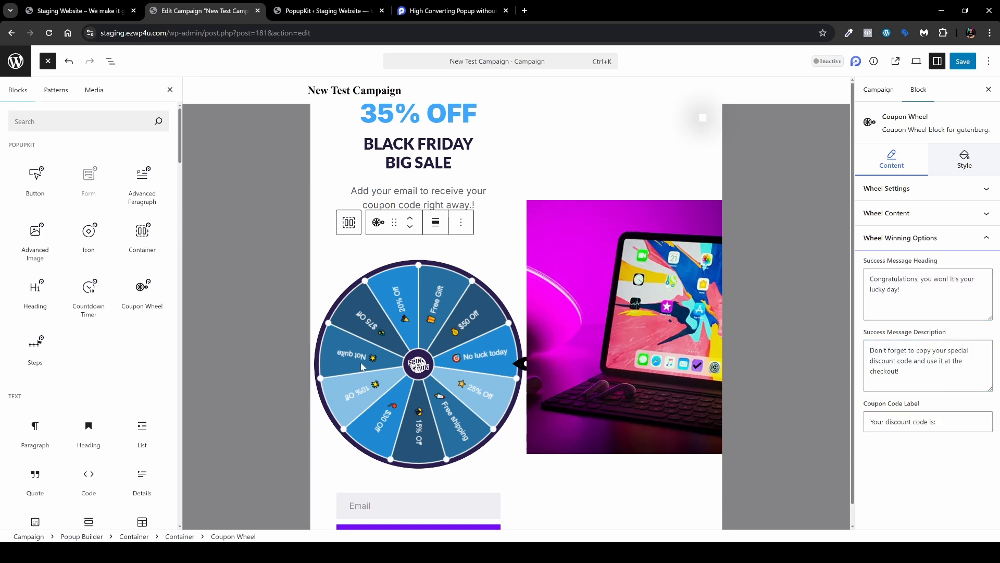
pyautogui.click(461, 222)
pyautogui.click(490, 461)
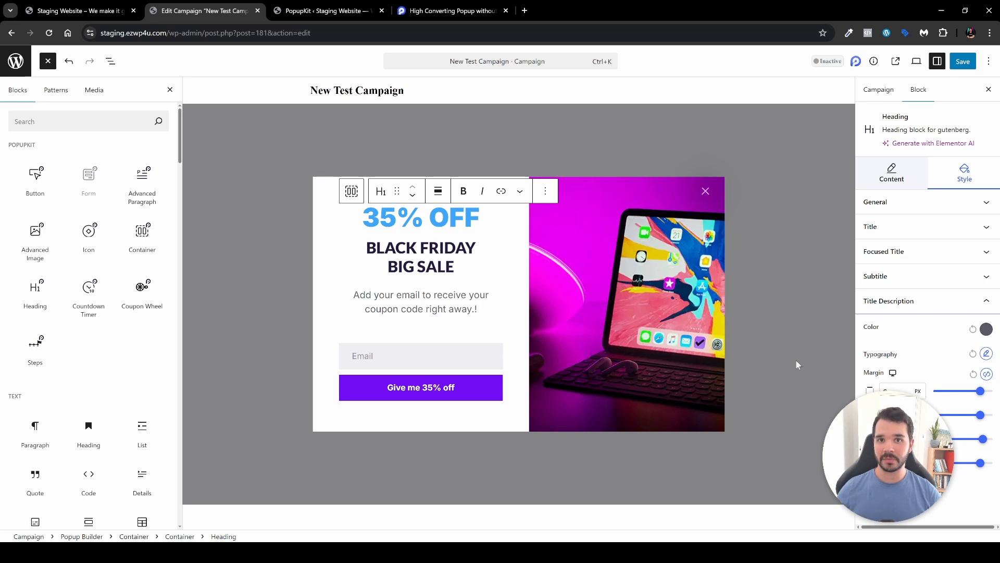
# Step: Switch the New Test Campaign's status to Active
pyautogui.click(827, 61)
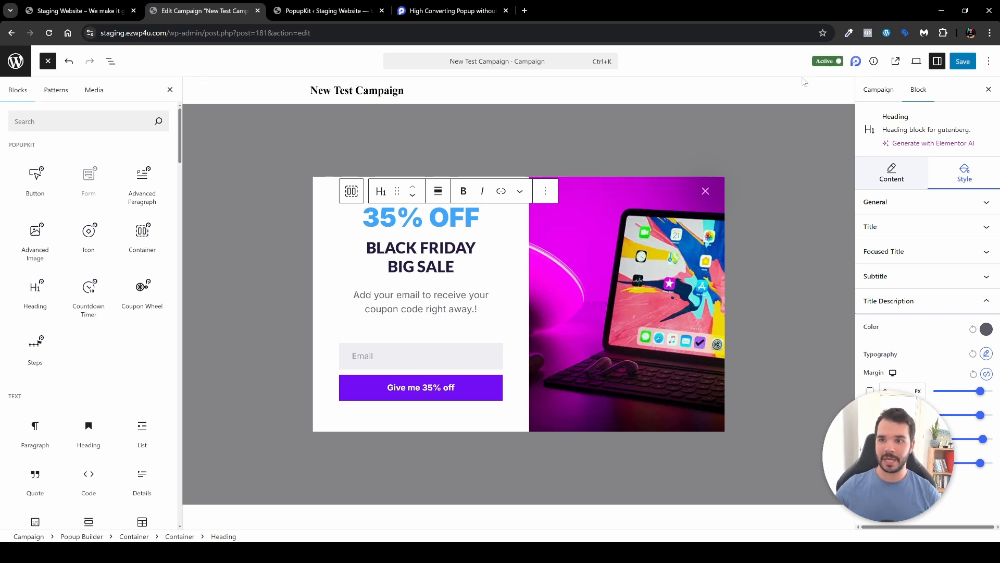
# Step: Save the New Test Campaign and return to the PopupKit campaigns list
pyautogui.click(963, 62)
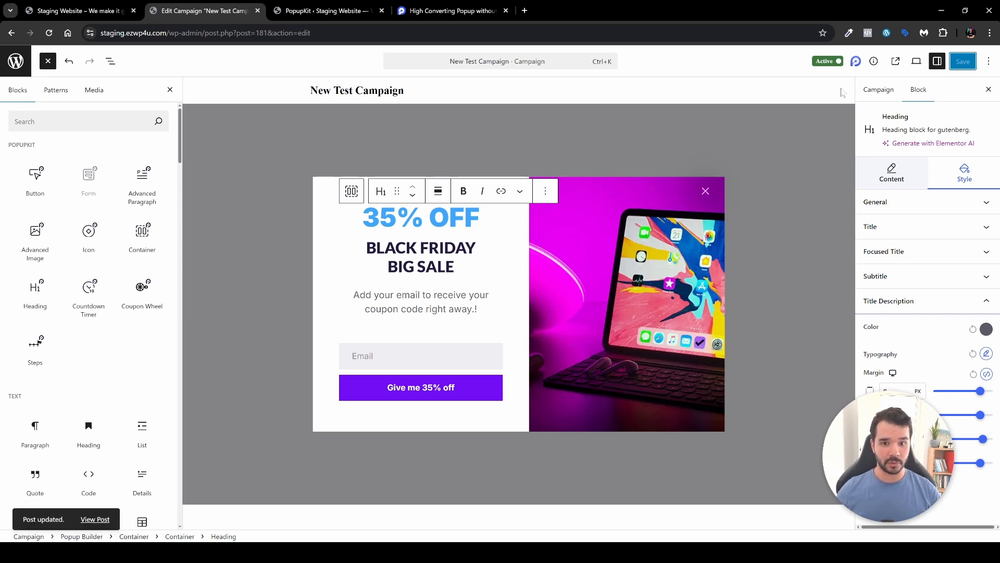
pyautogui.click(15, 66)
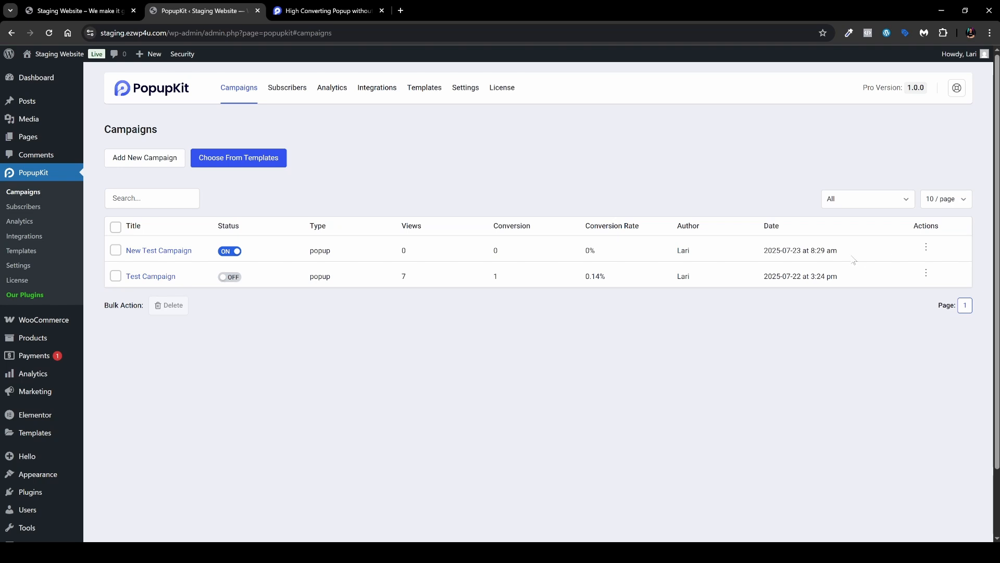
# Step: View the Black Friday popup on the staging site's homepage and submit an email address through its Give me 35% off form
pyautogui.click(86, 11)
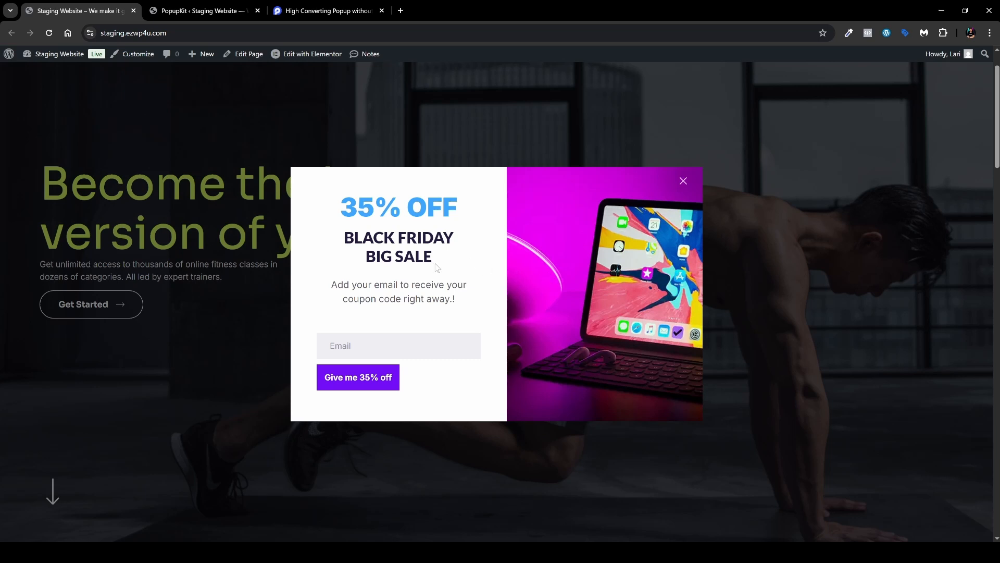
pyautogui.scroll(-7, 781, 315)
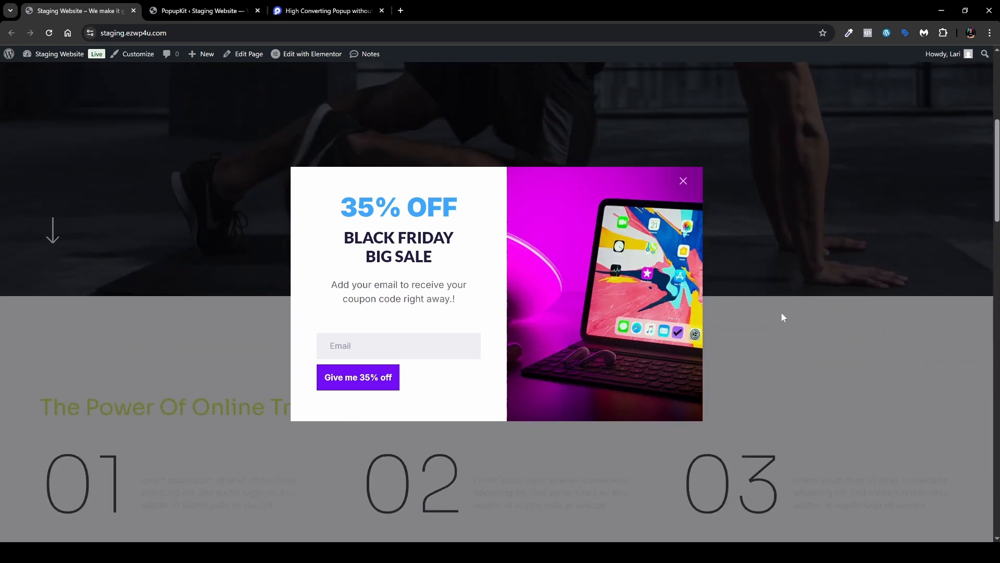
pyautogui.scroll(7, 782, 315)
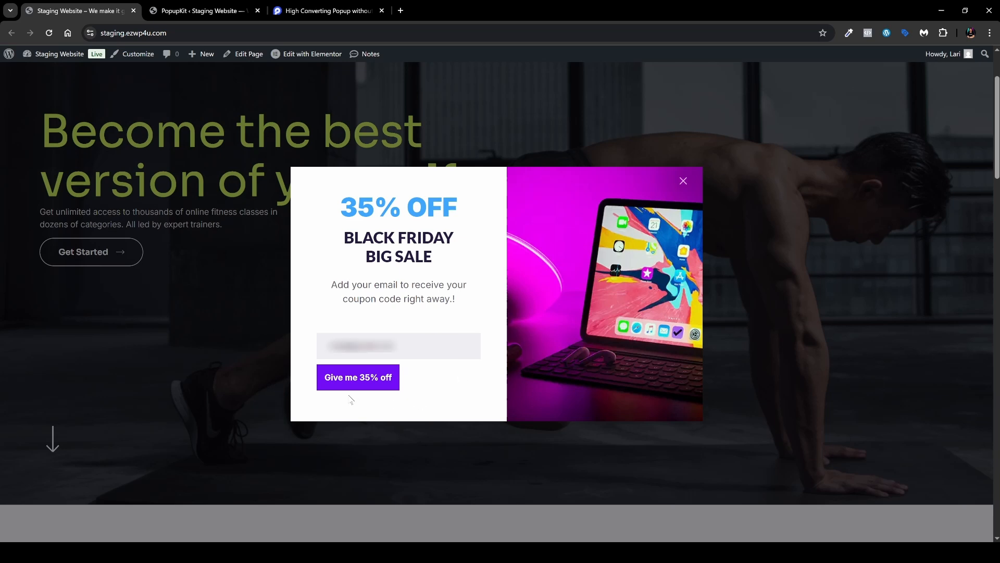
pyautogui.click(346, 381)
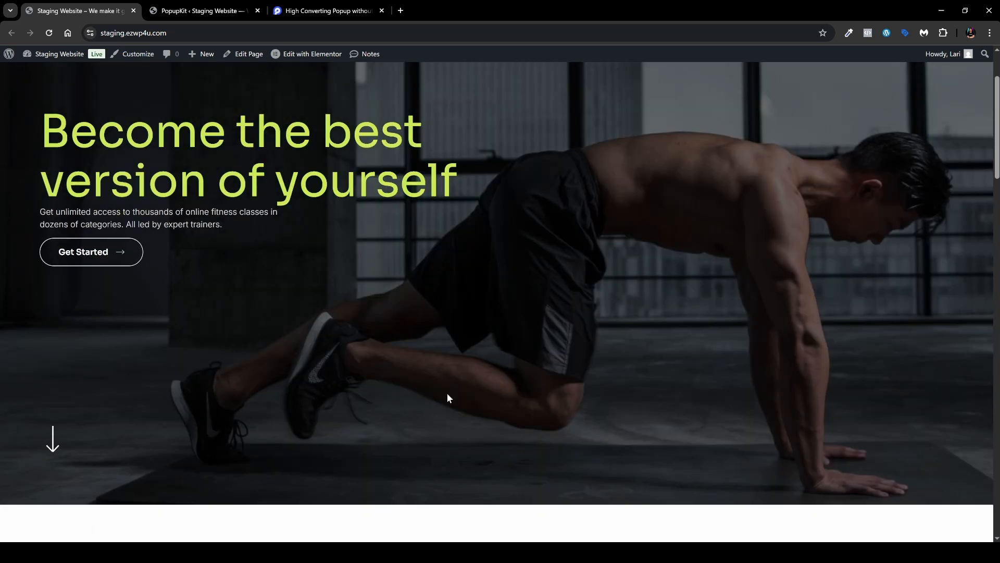
# Step: Reload the PopupKit campaigns list, and review the Analytics page's view and conversion statistics, devices, top campaigns, referrers, countries and browsers
pyautogui.hotkey('ctrl', 'Tab')
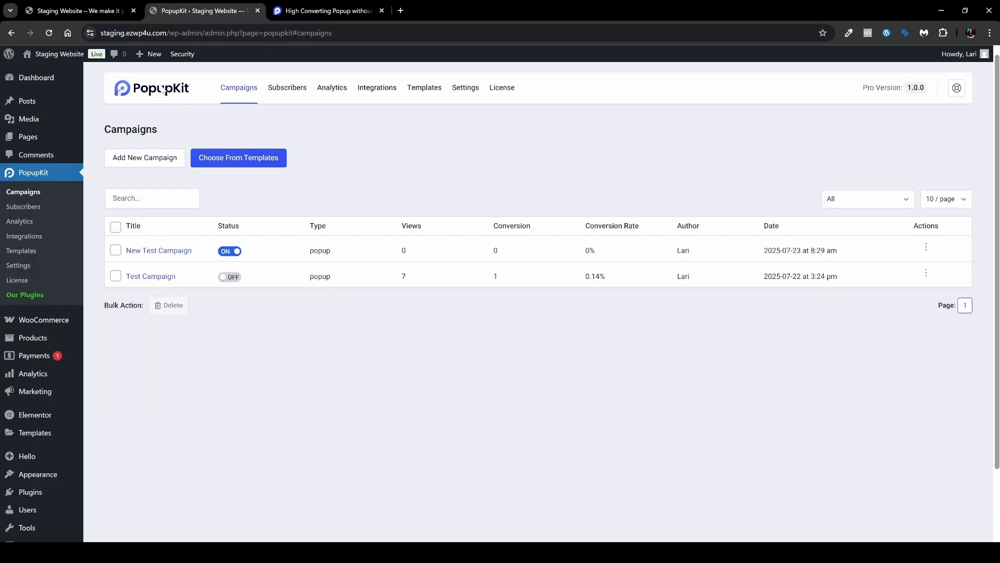
pyautogui.click(49, 32)
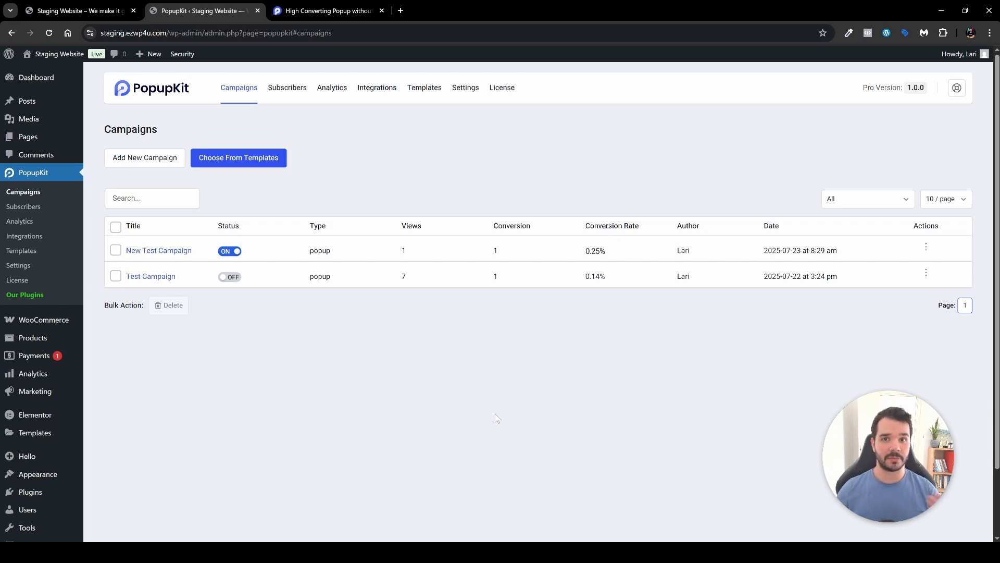
pyautogui.click(321, 89)
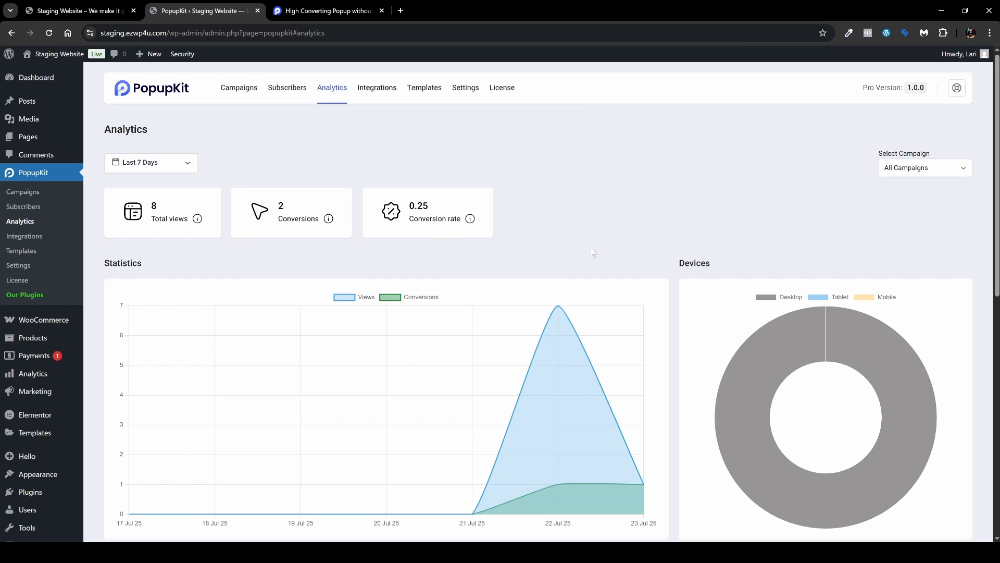
pyautogui.scroll(-2, 584, 232)
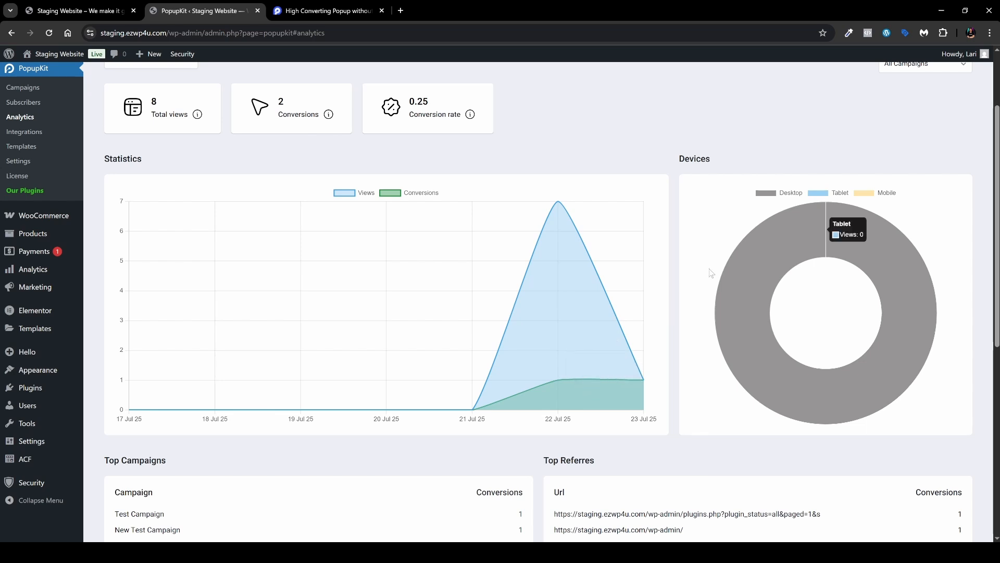
pyautogui.scroll(-6, 682, 276)
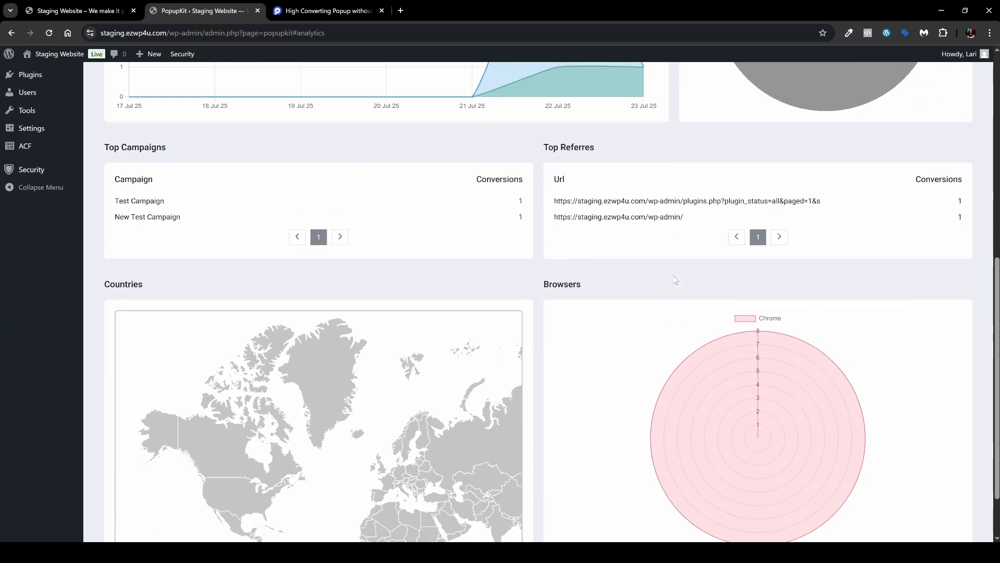
pyautogui.scroll(-1, 600, 295)
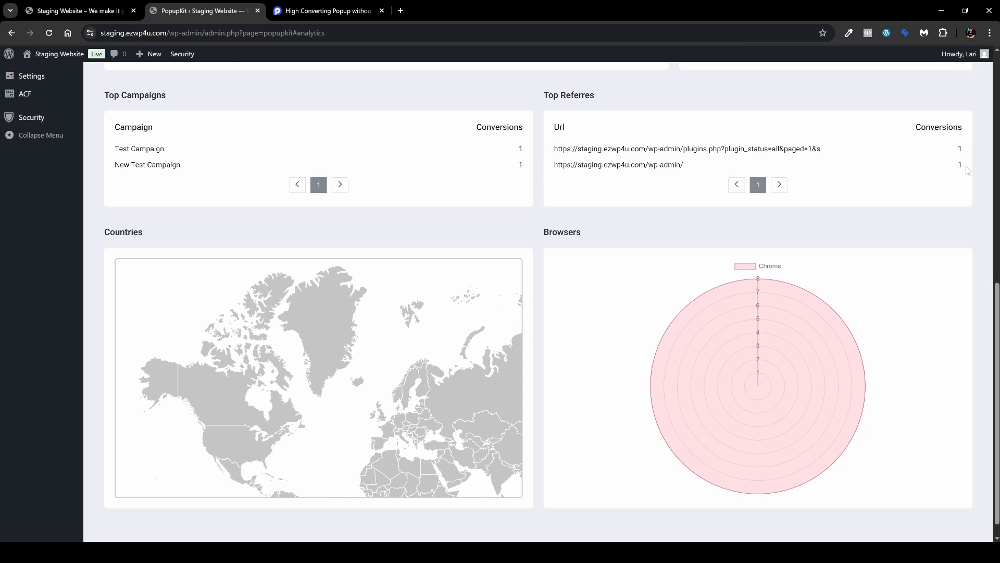
pyautogui.moveTo(416, 314); pyautogui.dragTo(378, 260)
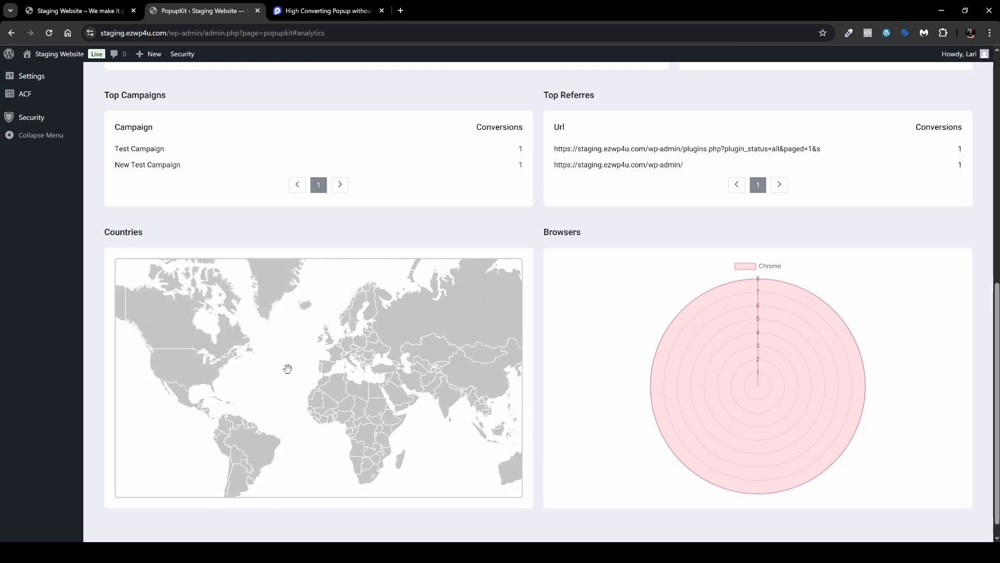
pyautogui.moveTo(666, 384)
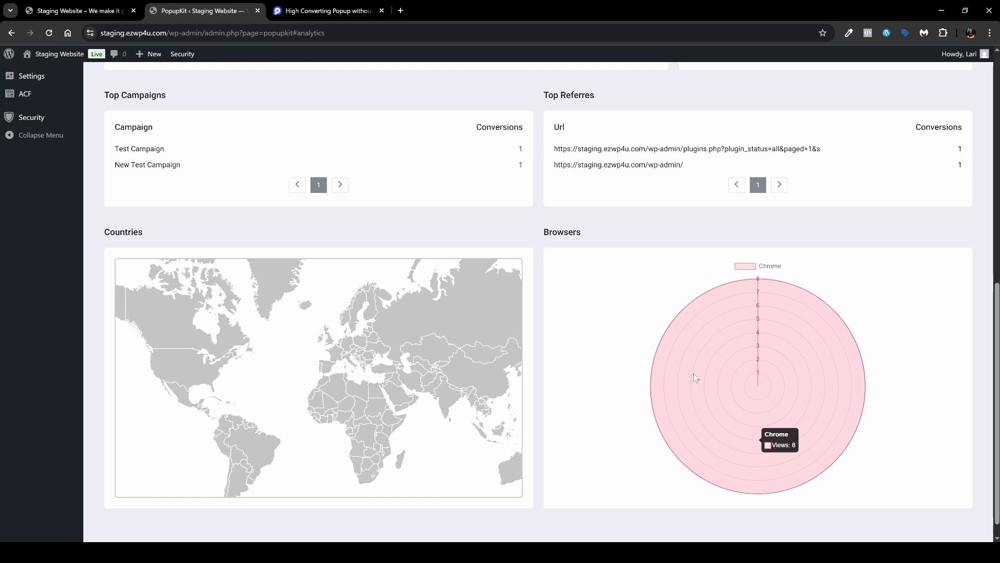
pyautogui.scroll(9, 693, 373)
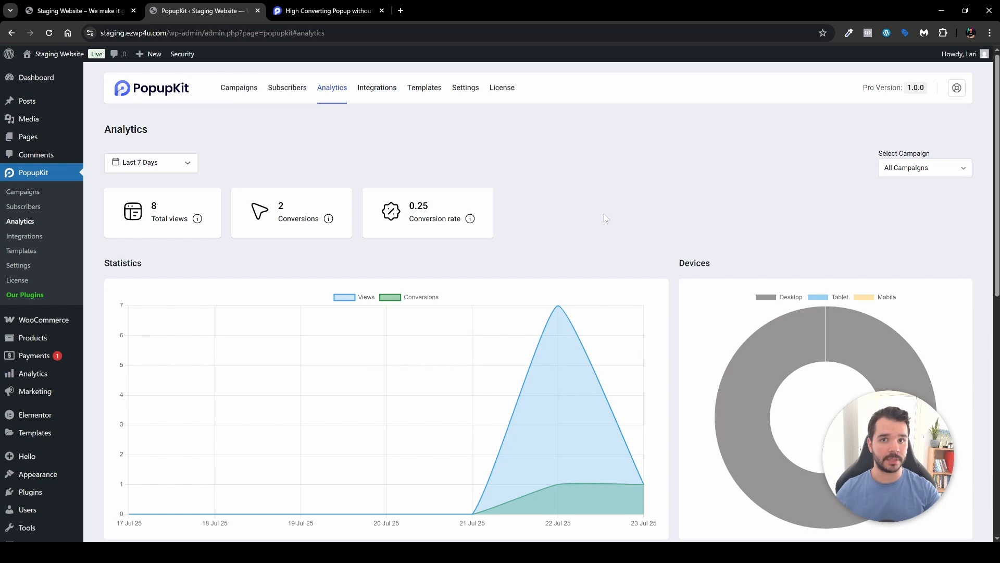
# Step: Review the API Integrations and the connection fields required for FluentCRM, HubSpot and Zapier without connecting any of them
pyautogui.click(371, 92)
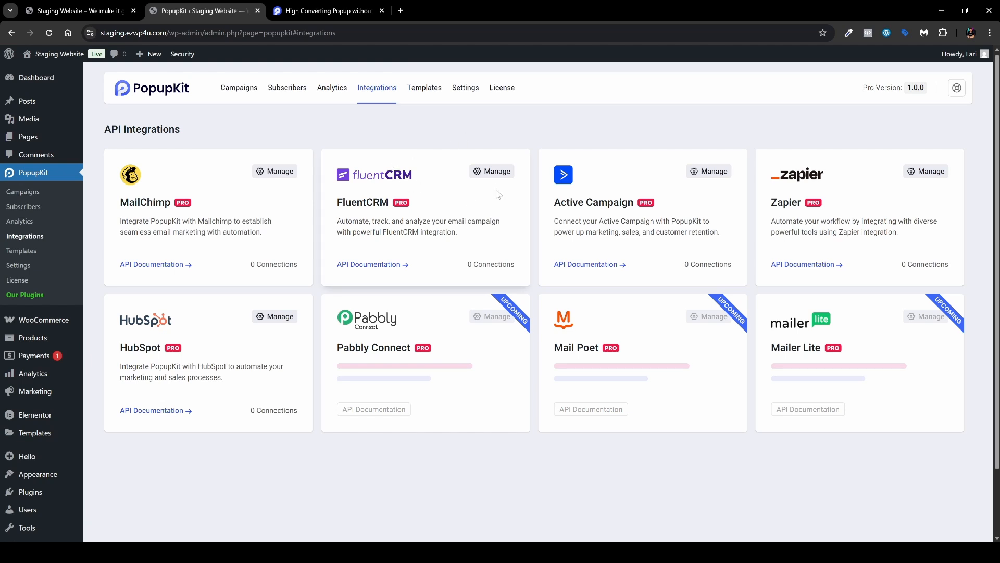
pyautogui.click(493, 171)
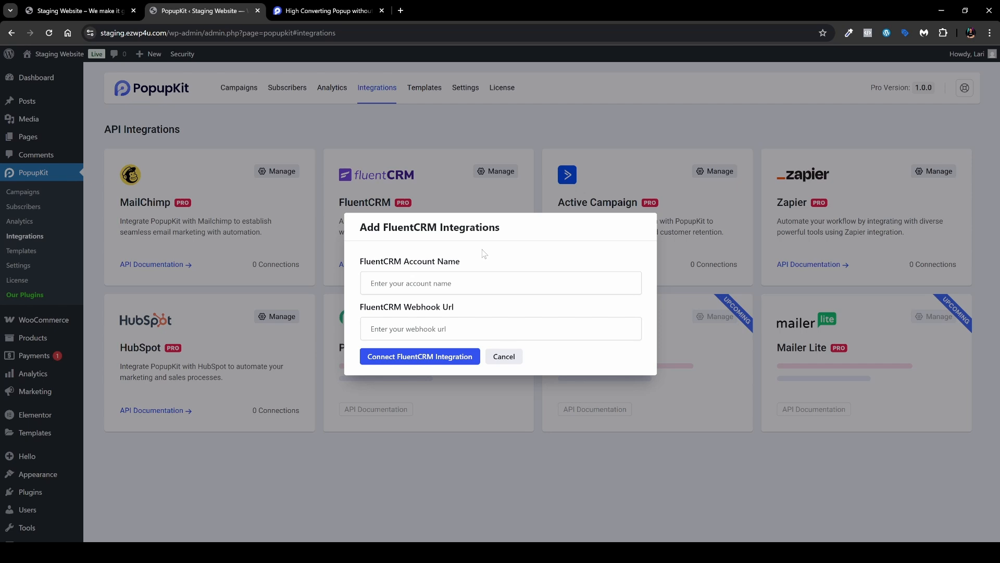
pyautogui.click(279, 245)
pyautogui.click(294, 313)
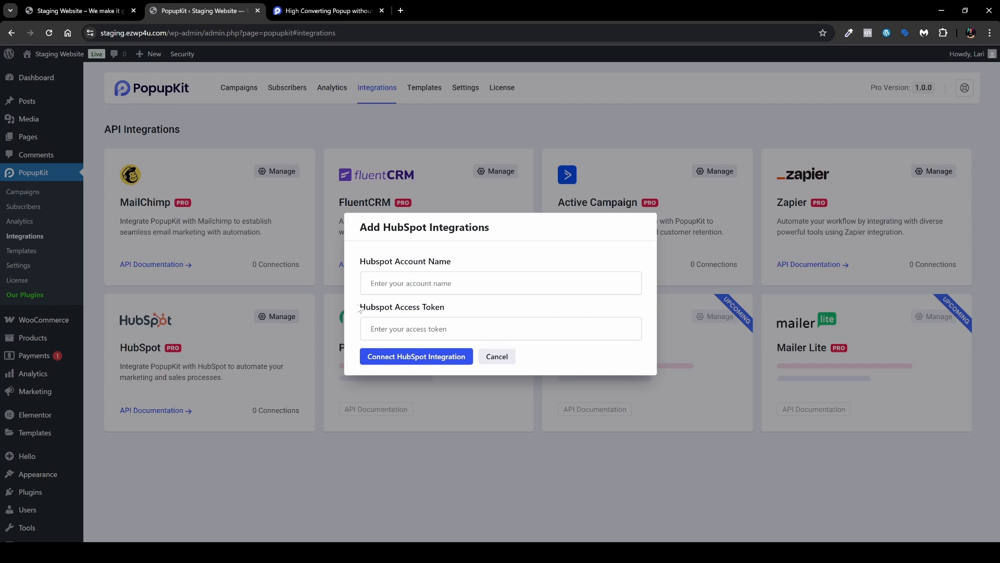
pyautogui.click(735, 172)
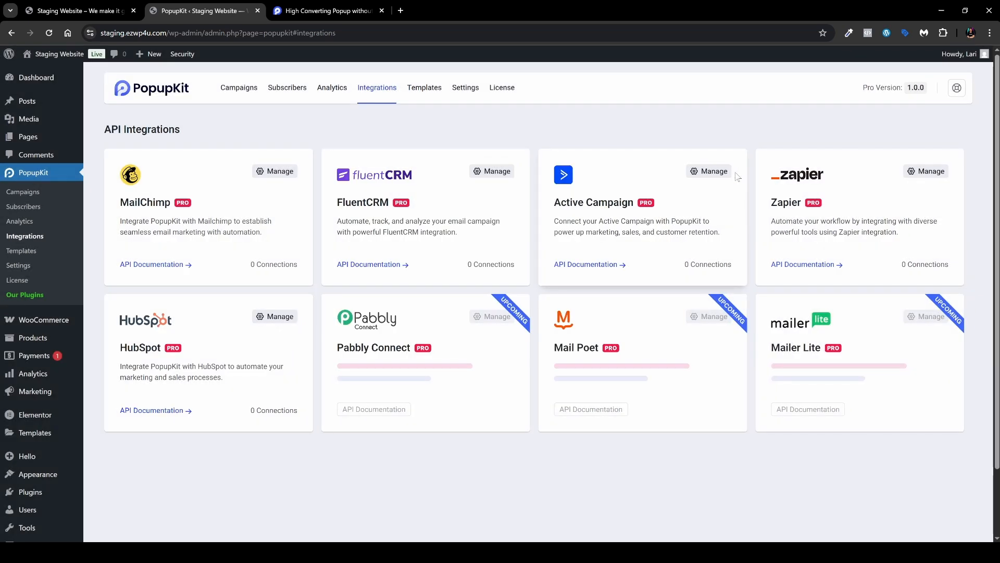
pyautogui.click(927, 174)
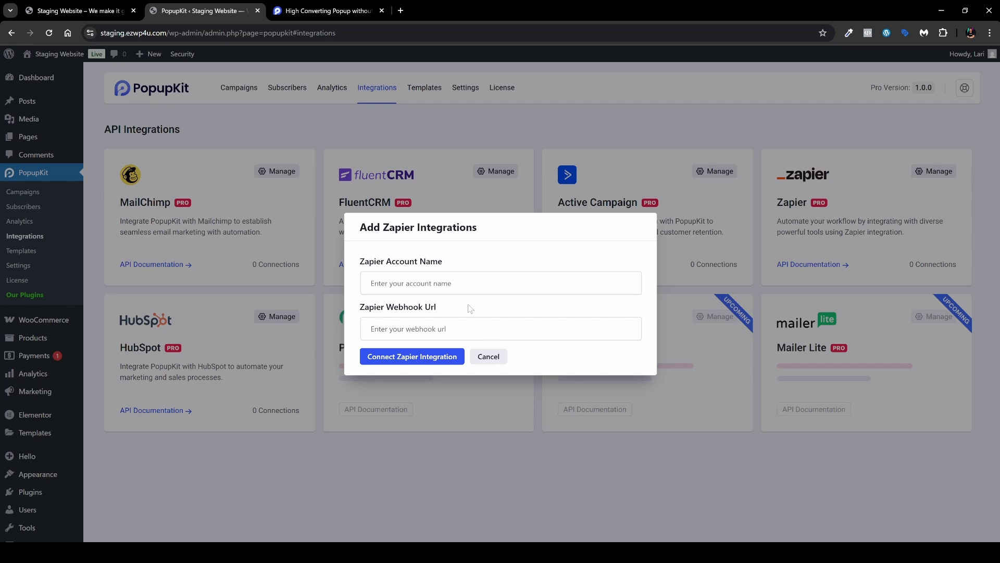
pyautogui.click(532, 130)
# Step: Browse the PopupKit template library for the SlideIn campaign type
pyautogui.click(426, 91)
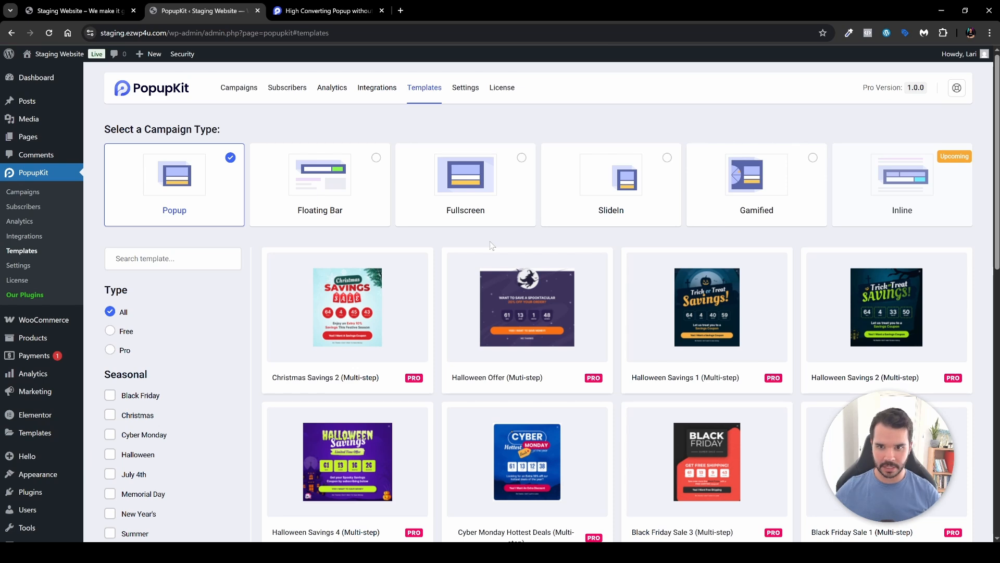
pyautogui.click(604, 209)
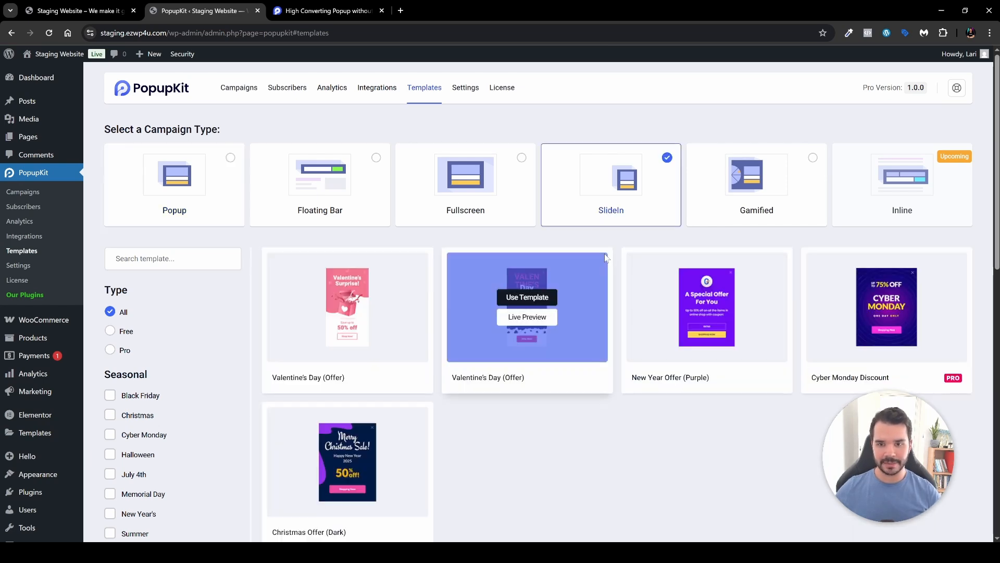
pyautogui.scroll(-3, 615, 249)
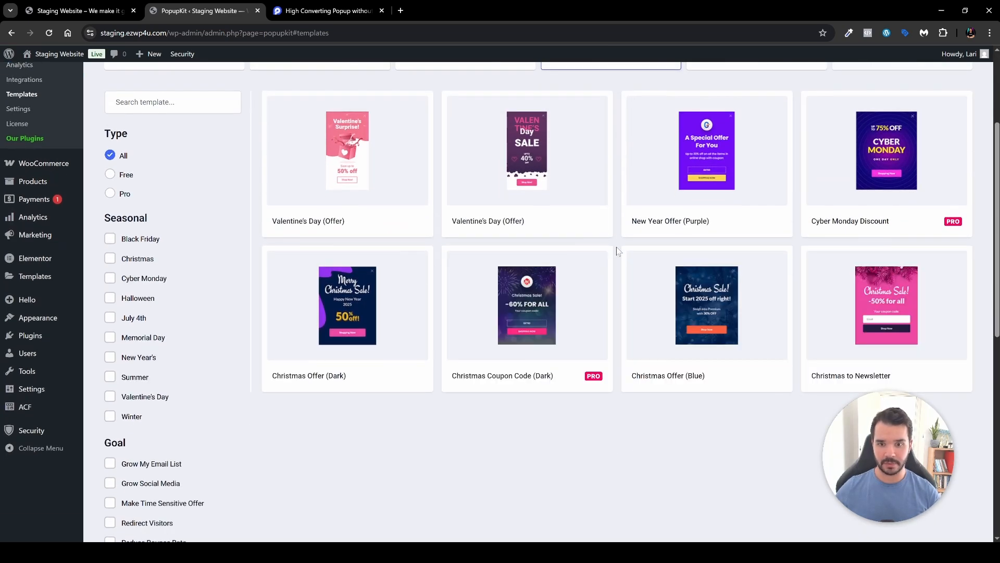
pyautogui.scroll(-2, 618, 261)
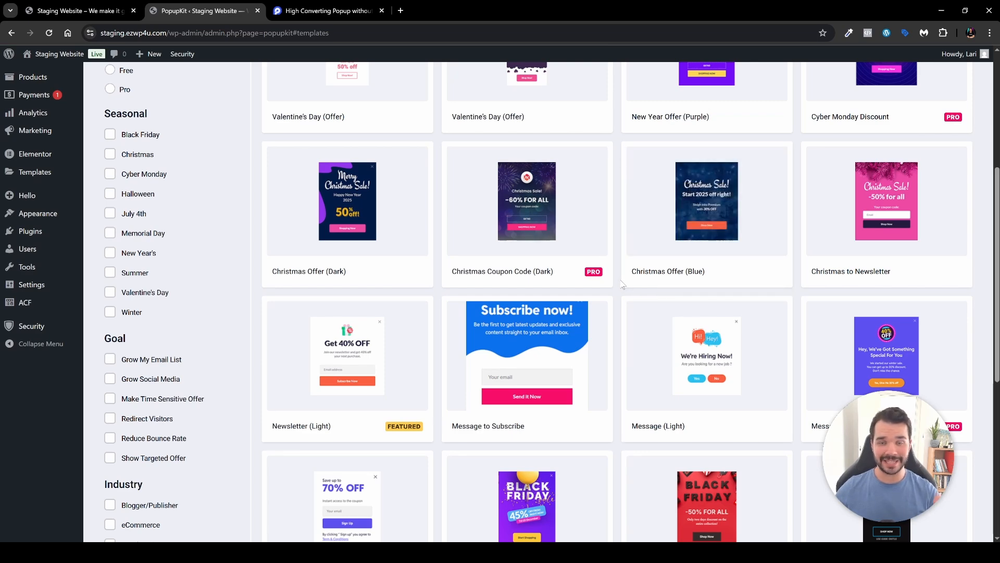
pyautogui.scroll(5, 623, 285)
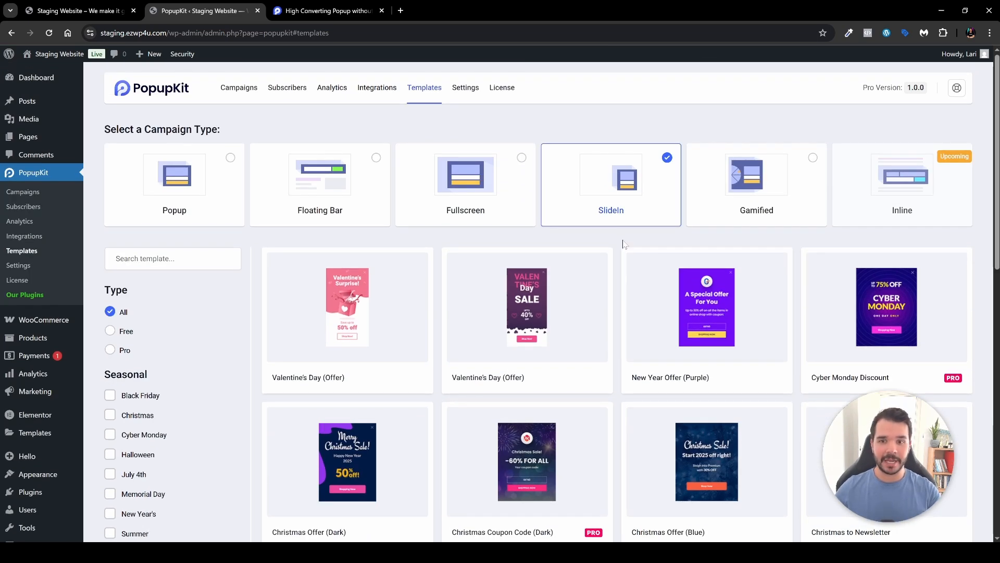
# Step: Enable Unfiltered File Upload in PopupKit's general settings
pyautogui.click(466, 90)
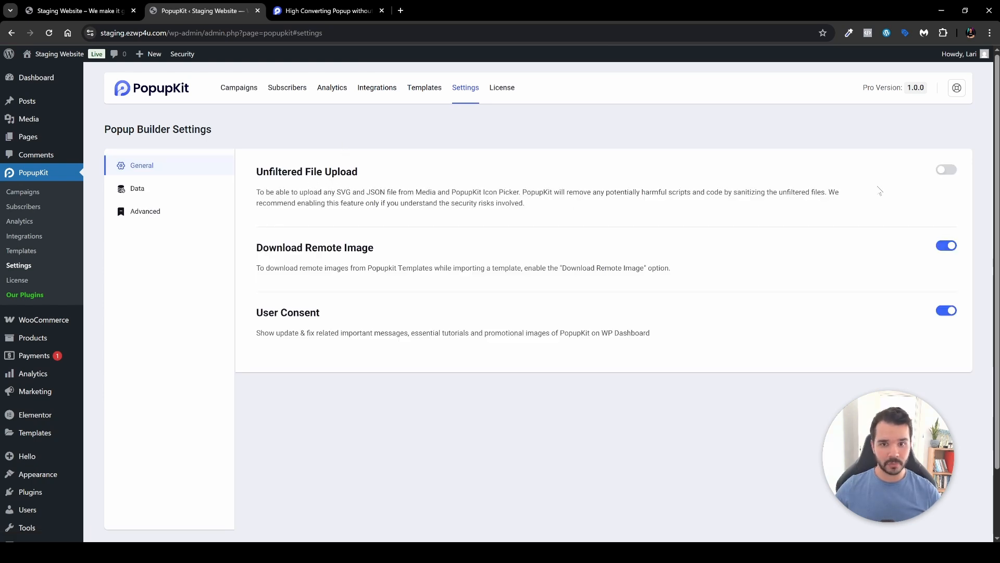
pyautogui.click(945, 170)
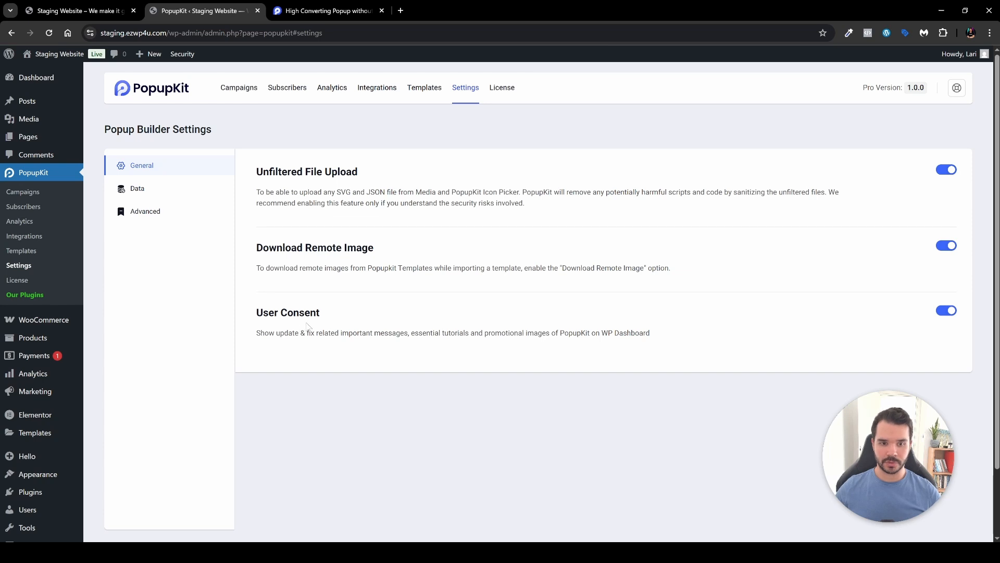
# Step: Review the Remove All Data setting and the available Data Storage Duration for Analytics options
pyautogui.click(193, 195)
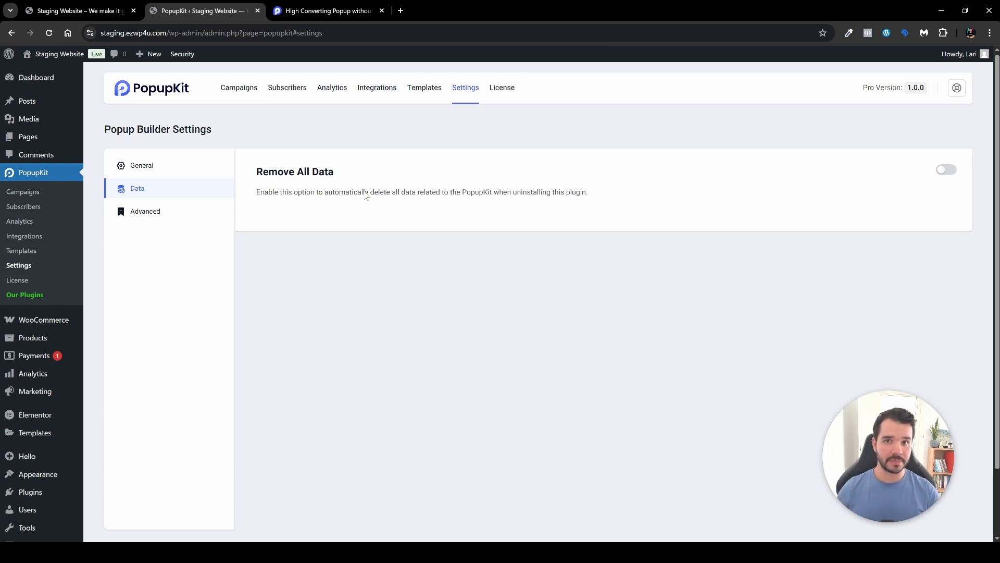
pyautogui.click(197, 216)
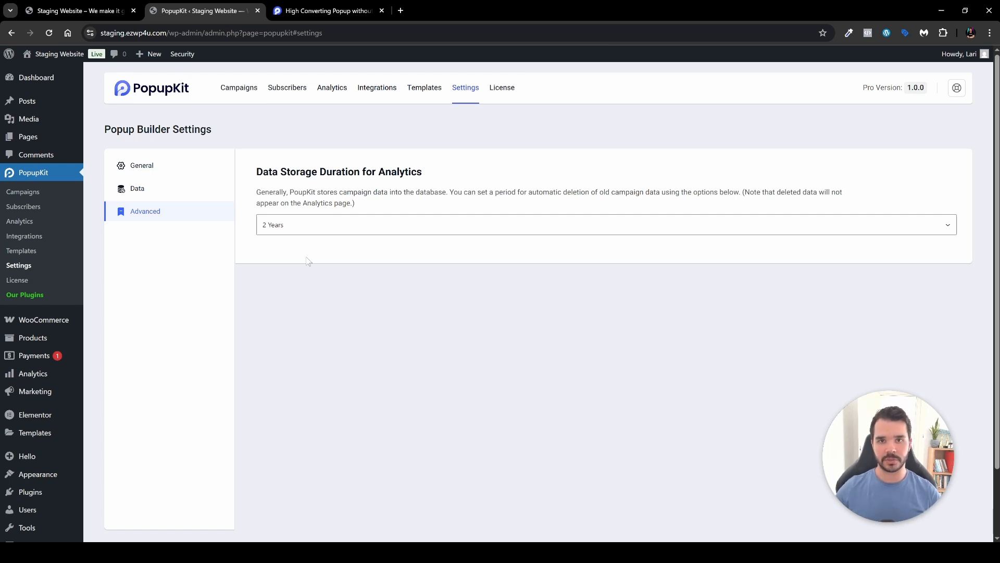
pyautogui.click(589, 229)
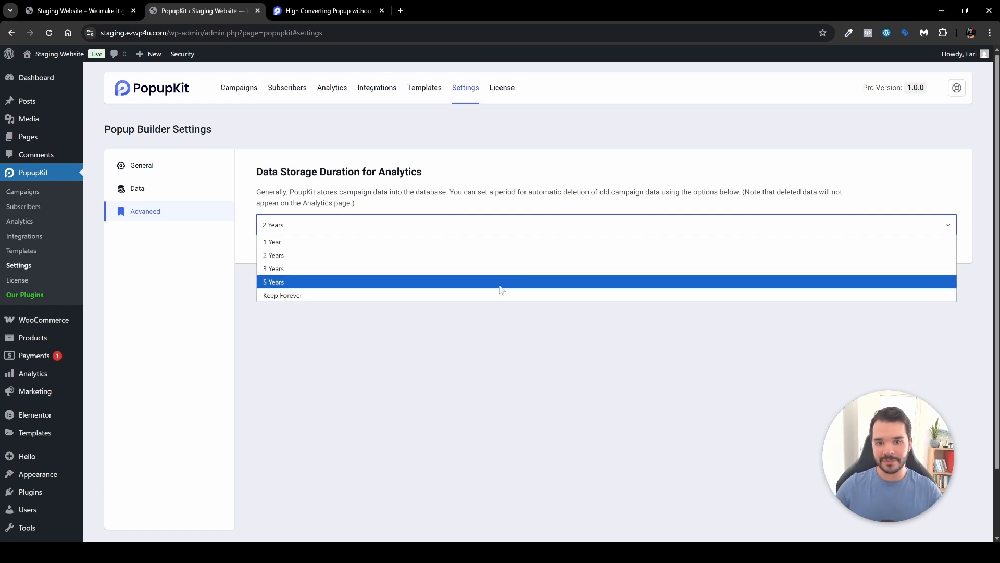
pyautogui.click(436, 373)
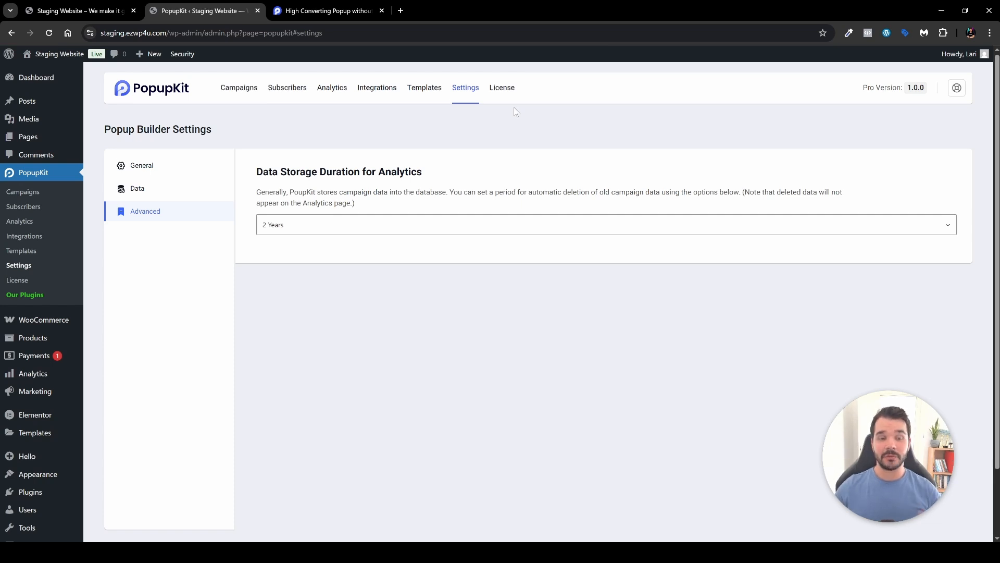
# Step: Switch to the PopupKit product website and examine the early-bird pricing and features of the Personal, Professional and Agency plans
pyautogui.hotkey('ctrl', 'Tab')
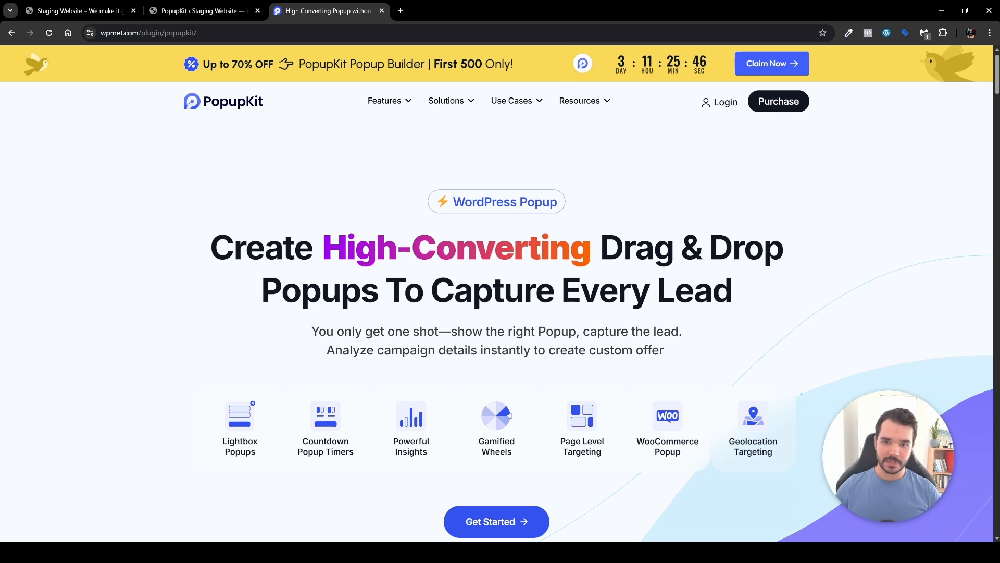
pyautogui.scroll(-2, 485, 344)
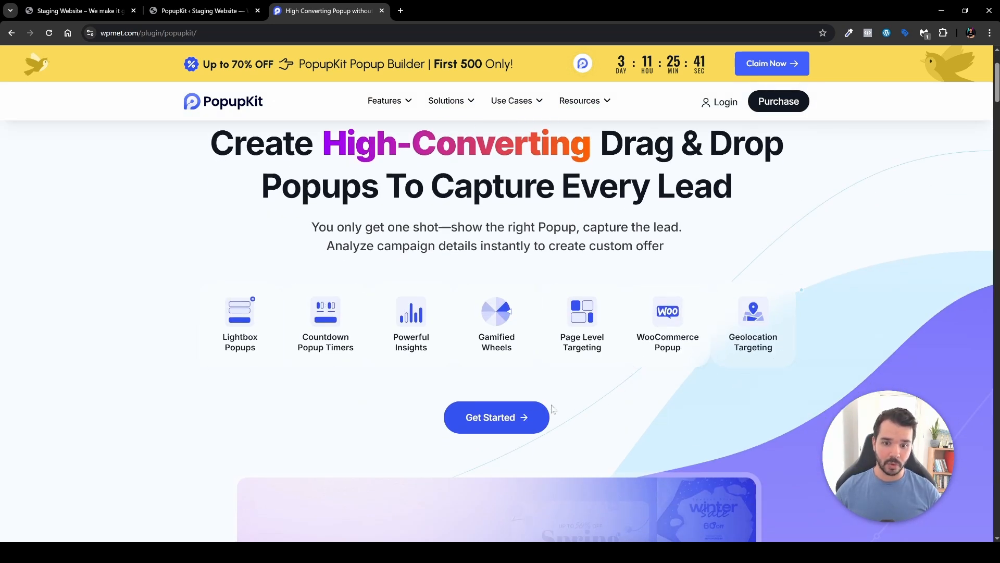
pyautogui.click(513, 418)
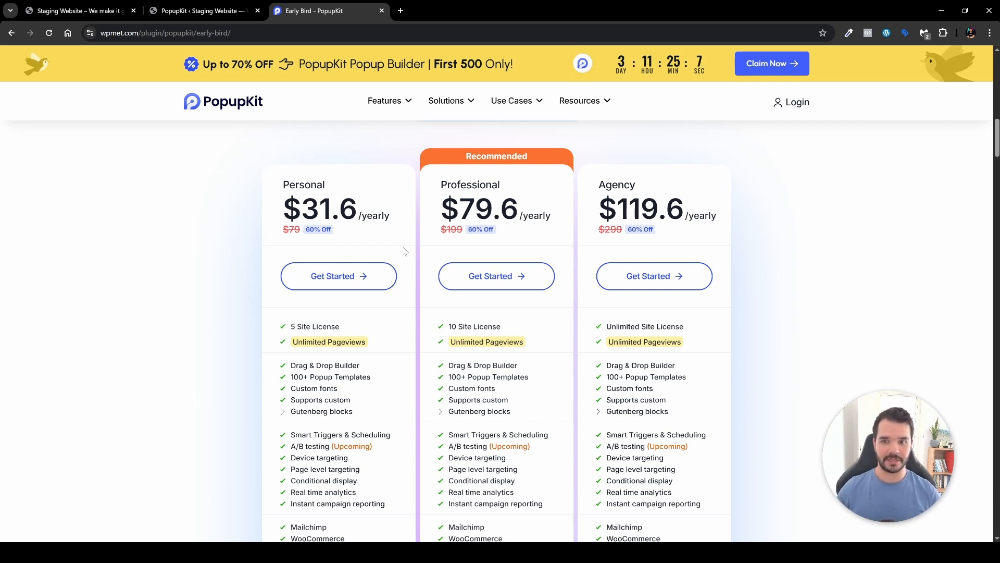
pyautogui.scroll(-2, 577, 334)
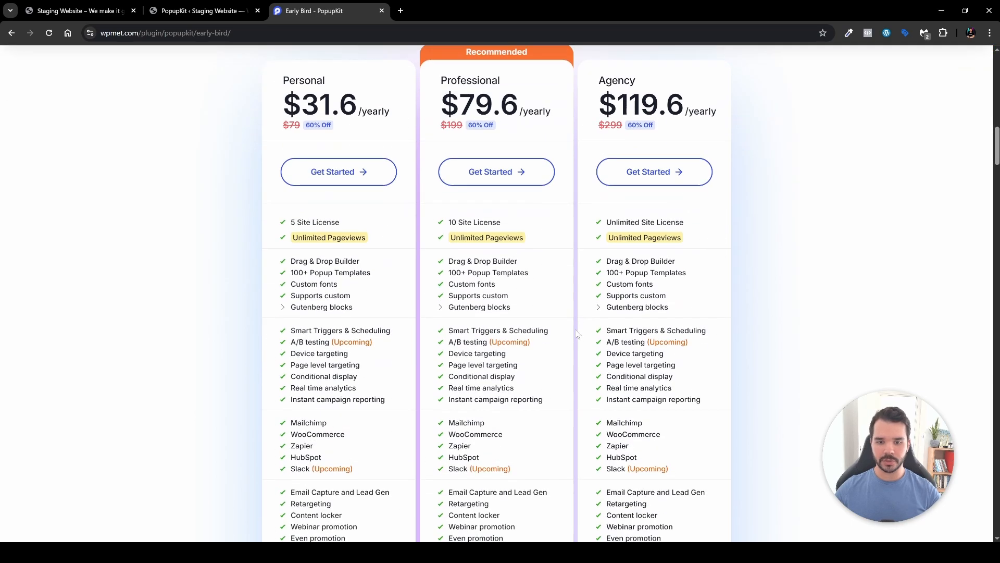
# Step: Examine the rest of the yearly plans' feature lists, down to the updates and support entry
pyautogui.scroll(-1, 577, 334)
pyautogui.scroll(-4, 577, 334)
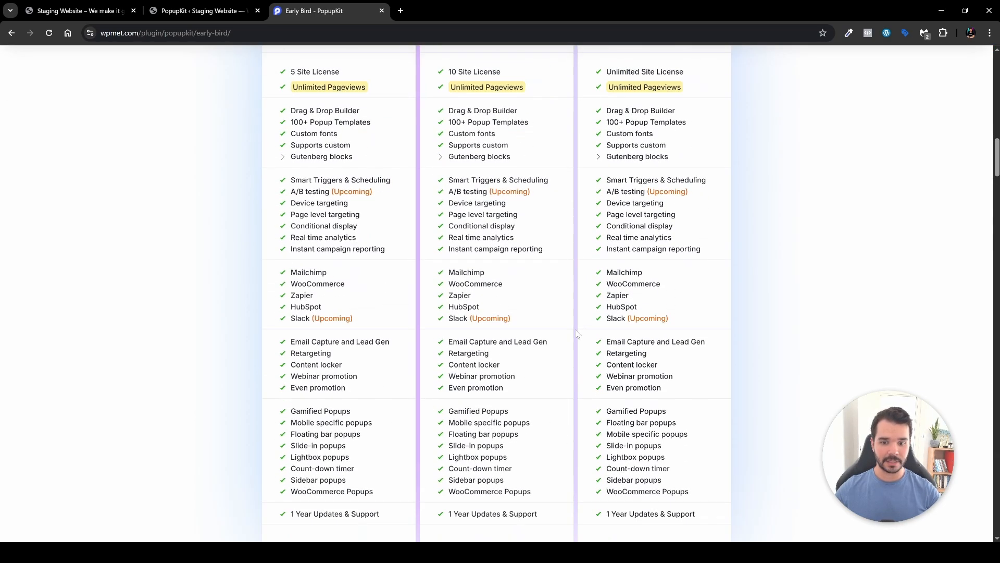
pyautogui.scroll(7, 577, 334)
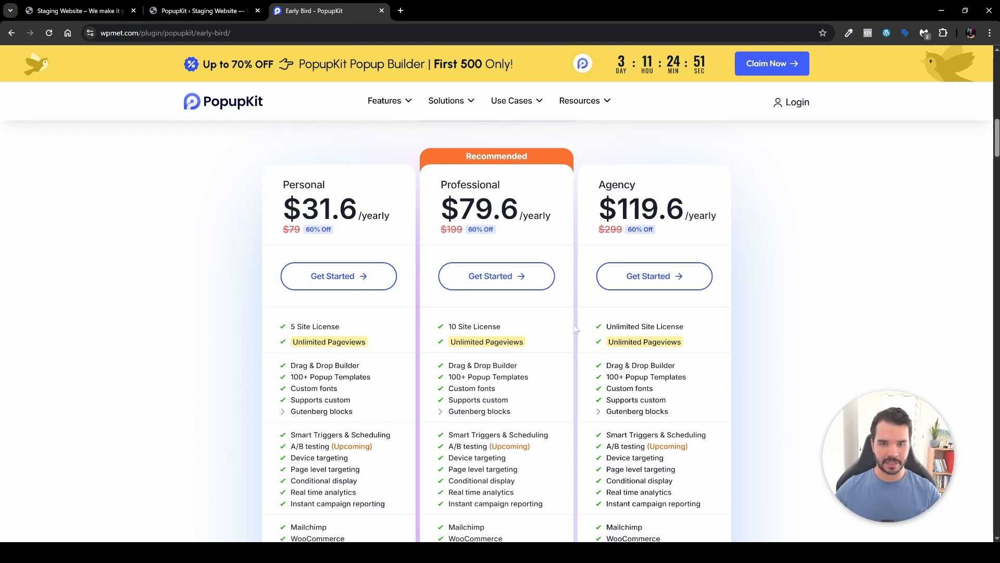
# Step: Display the Lifetime Deal pricing to examine the three plans' prices and features, and return to the PopupKit settings in WordPress
pyautogui.scroll(4, 576, 329)
pyautogui.click(559, 323)
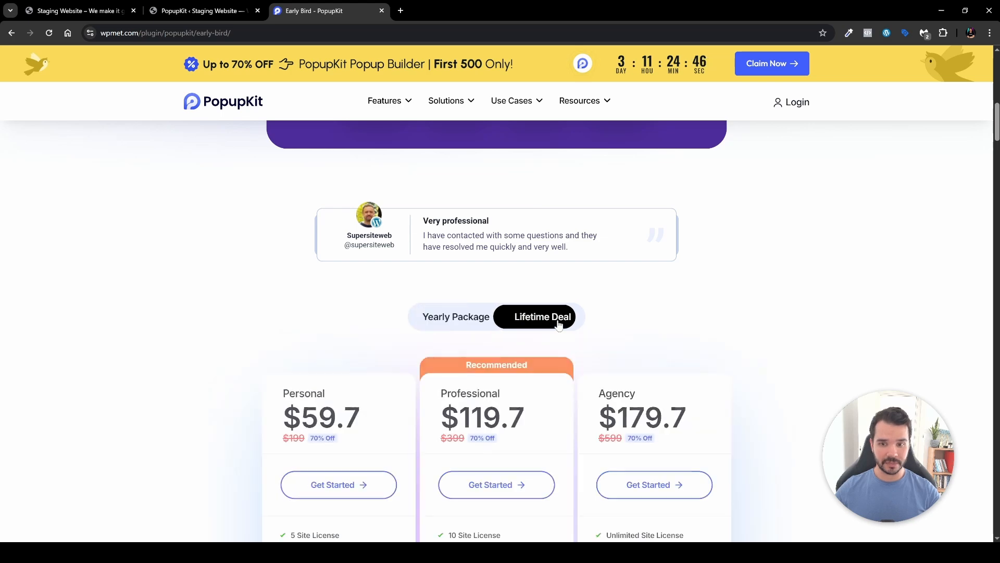
pyautogui.scroll(-3, 559, 323)
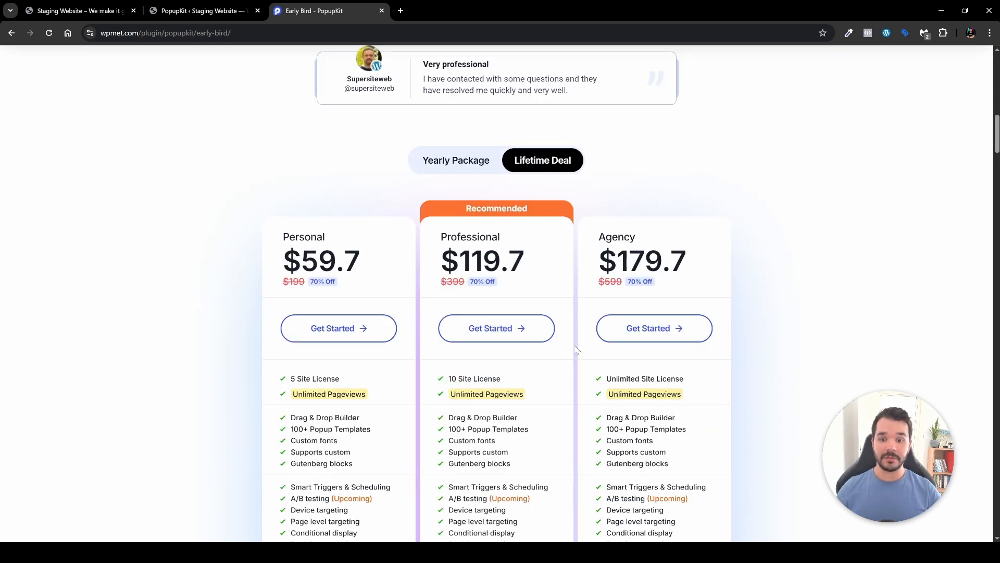
pyautogui.scroll(-6, 574, 346)
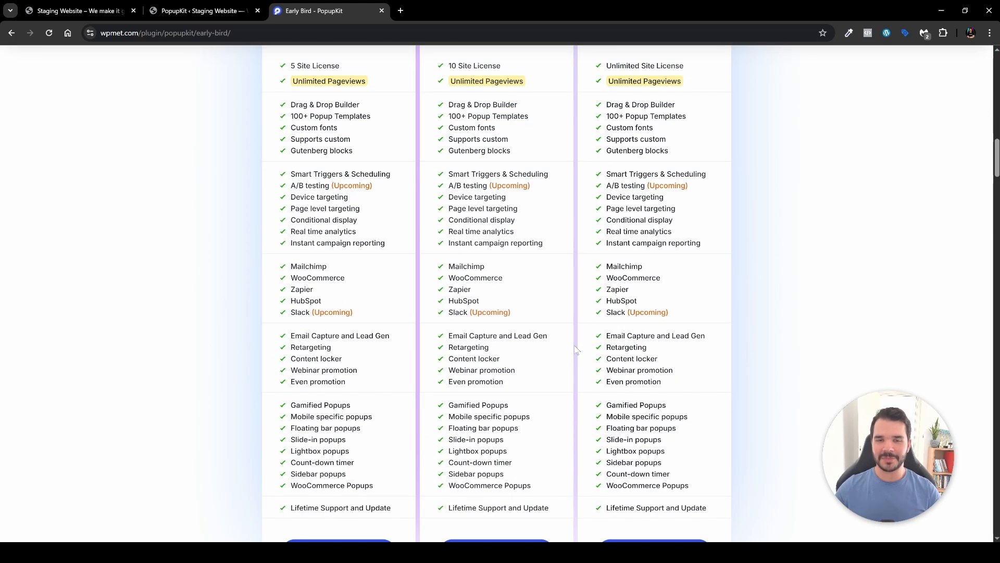
pyautogui.hotkey('ctrl', 'shift', 'Tab')
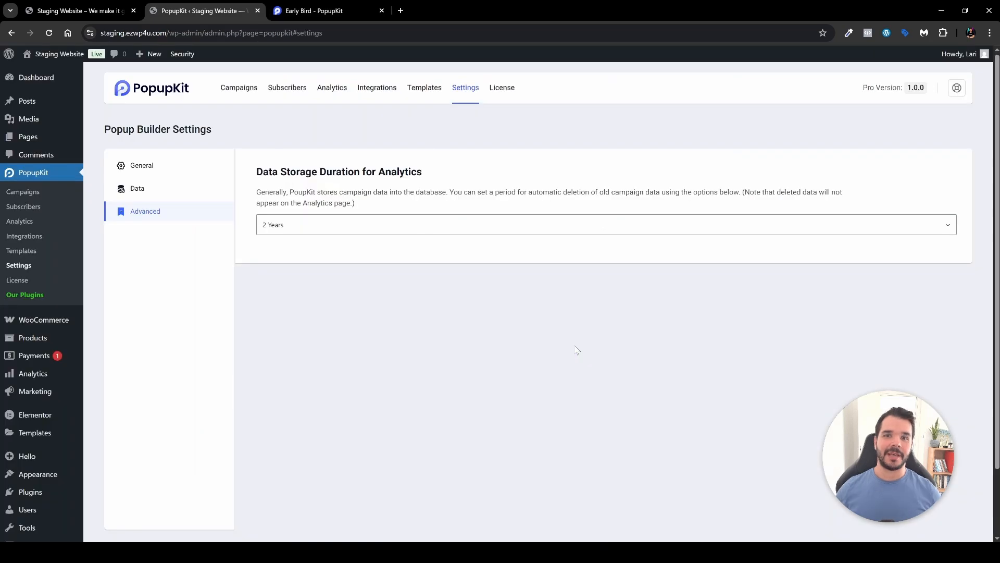